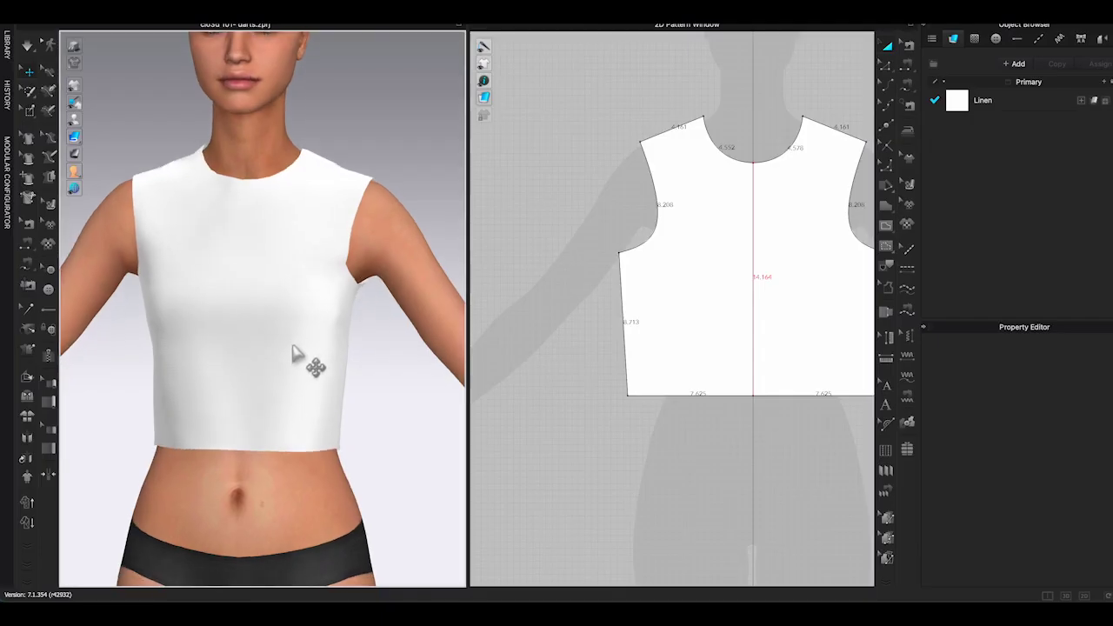
Step: Examine the fit of the sleeveless bodice on the avatar from the front, side and back
{"action": "right_click_drag", "start_coordinate": [294, 350], "coordinate": [406, 346]}
{"action": "mouse_move", "coordinate": [277, 353]}
{"action": "left_mouse_down"}
{"action": "mouse_move", "coordinate": [244, 355]}
{"action": "mouse_move", "coordinate": [293, 359]}
{"action": "left_mouse_up"}
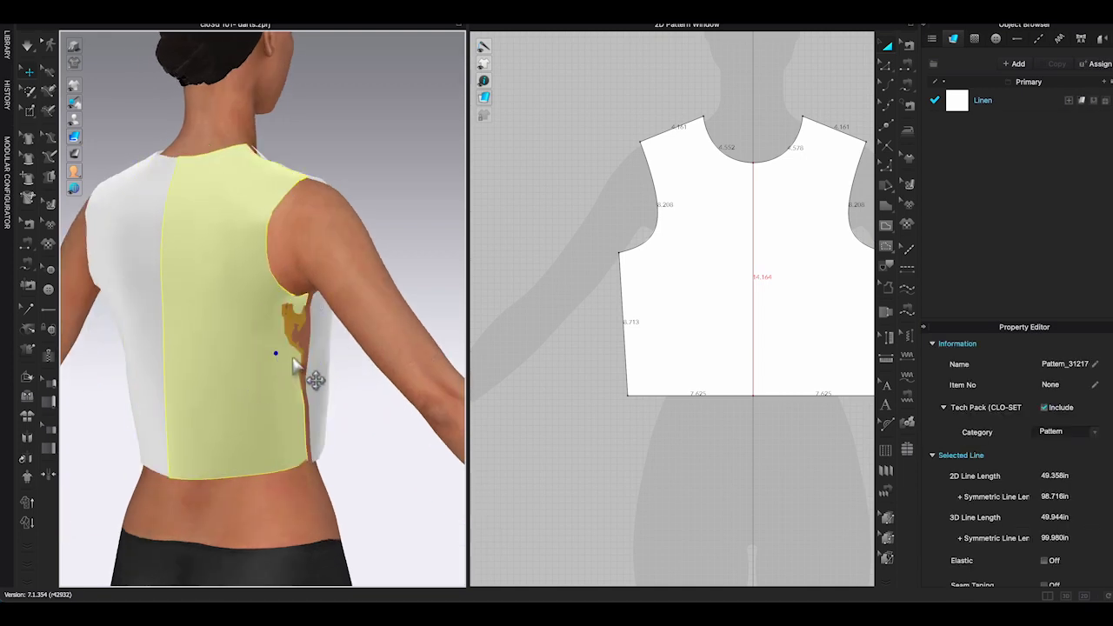
{"action": "right_click_drag", "start_coordinate": [303, 370], "coordinate": [281, 392]}
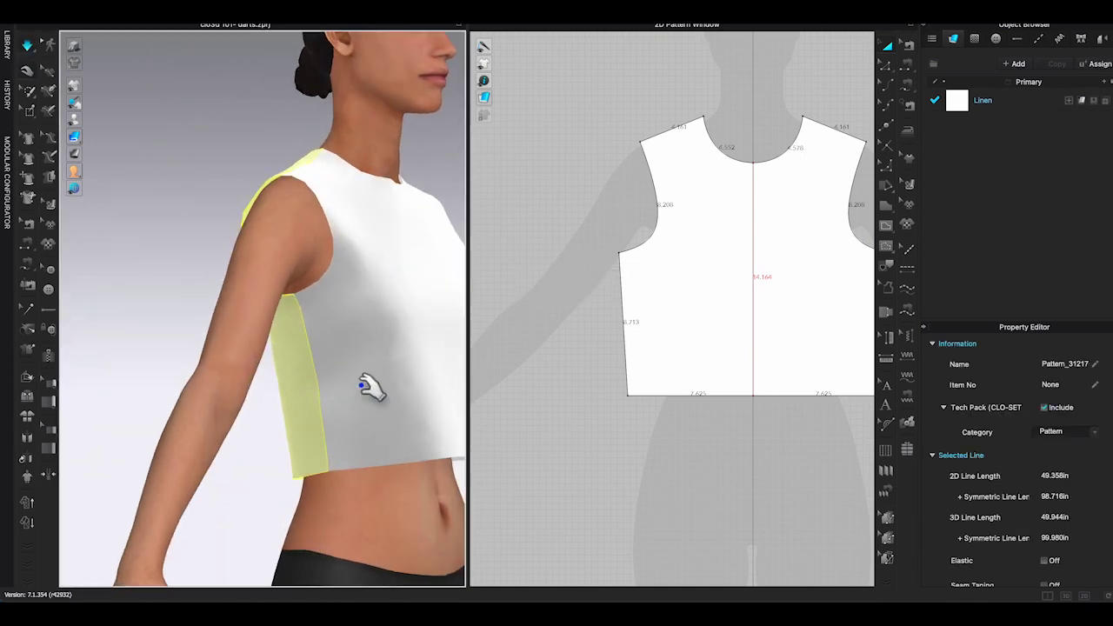
{"action": "right_click_drag", "start_coordinate": [368, 388], "coordinate": [403, 387]}
{"action": "mouse_move", "coordinate": [396, 386]}
{"action": "left_mouse_down"}
{"action": "mouse_move", "coordinate": [423, 391]}
{"action": "mouse_move", "coordinate": [409, 391]}
{"action": "left_mouse_up"}
{"action": "left_click", "coordinate": [217, 390]}
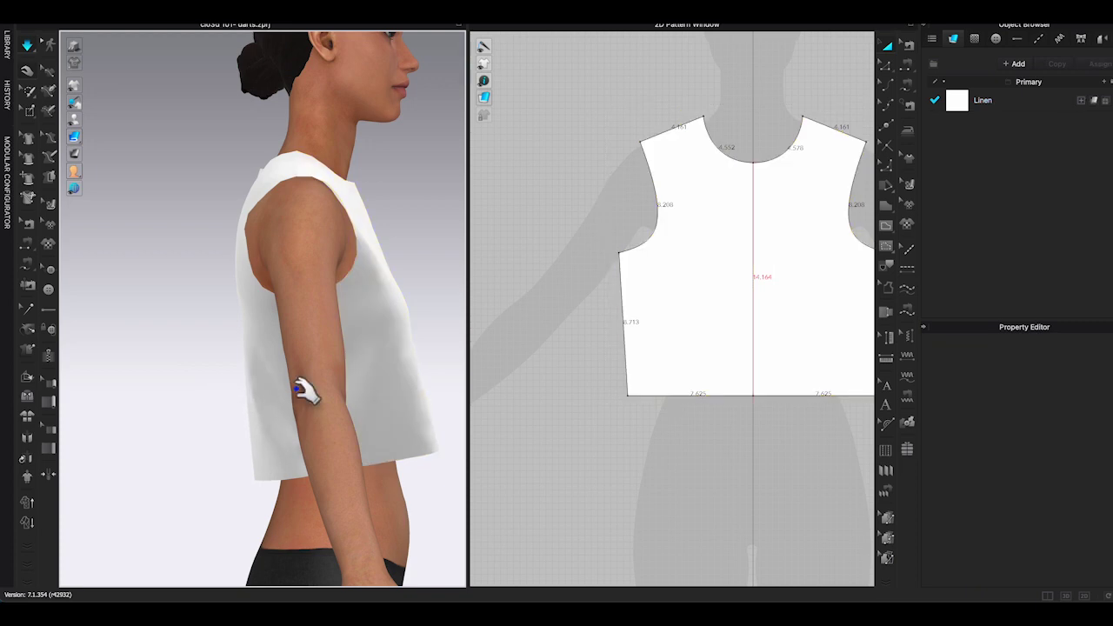
{"action": "right_click_drag", "start_coordinate": [332, 388], "coordinate": [288, 392]}
{"action": "left_click", "coordinate": [279, 311]}
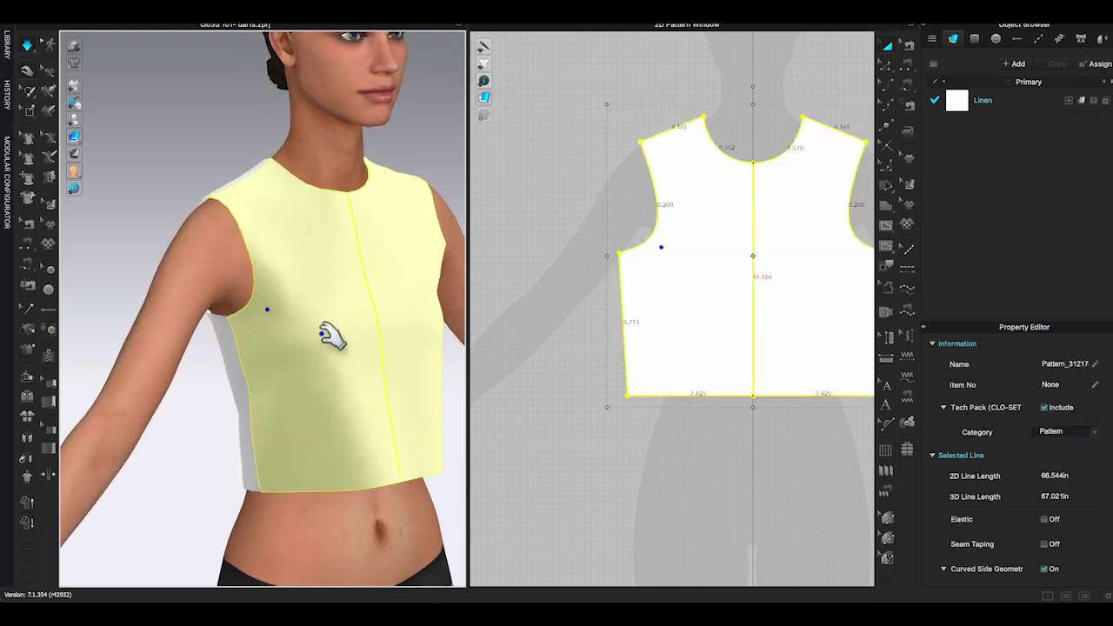
{"action": "right_click_drag", "start_coordinate": [330, 336], "coordinate": [316, 344]}
{"action": "scroll", "coordinate": [304, 345], "scroll_direction": "down", "scroll_amount": 3}
{"action": "scroll", "coordinate": [336, 342], "scroll_direction": "down", "scroll_amount": 5}
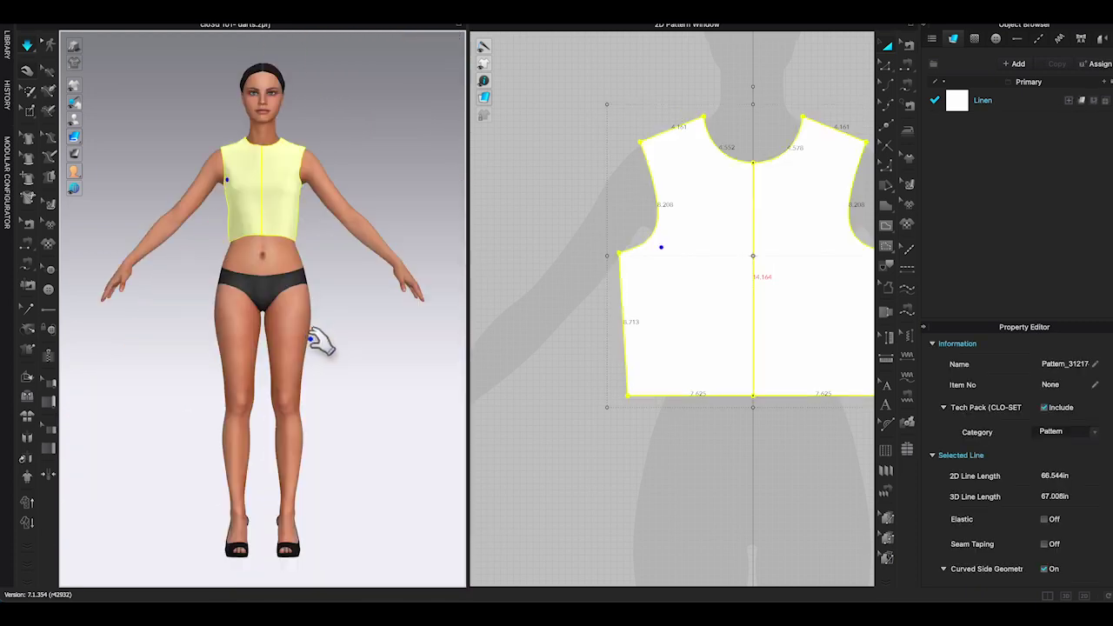
{"action": "scroll", "coordinate": [363, 371], "scroll_direction": "up", "scroll_amount": 8}
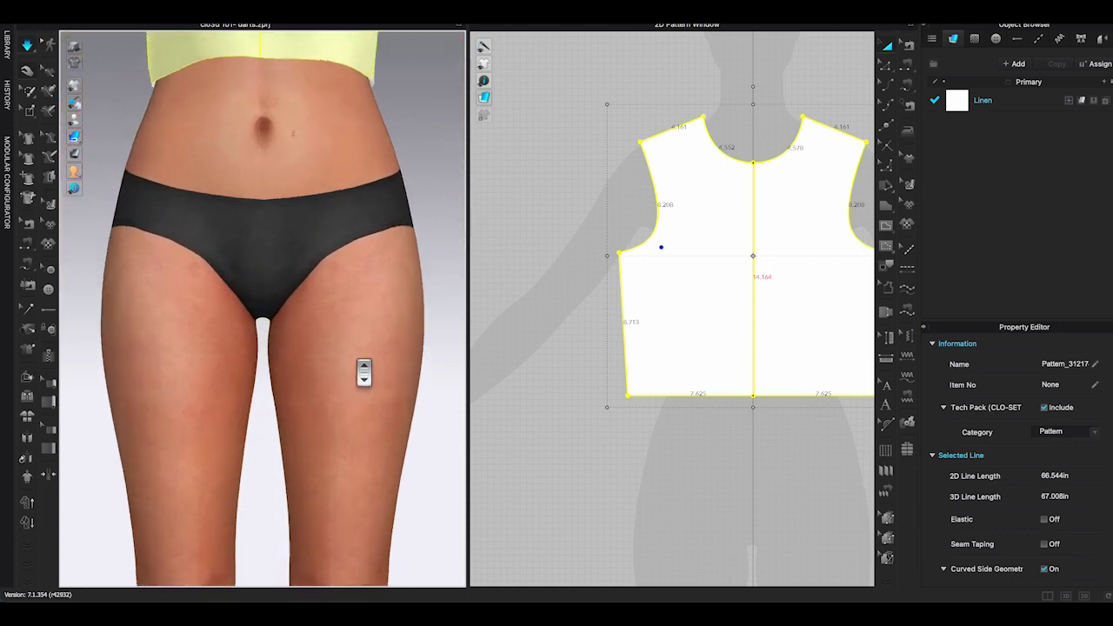
{"action": "middle_click_drag", "start_coordinate": [372, 414], "coordinate": [366, 609]}
{"action": "middle_click_drag", "start_coordinate": [381, 223], "coordinate": [377, 377]}
{"action": "left_click", "coordinate": [434, 370]}
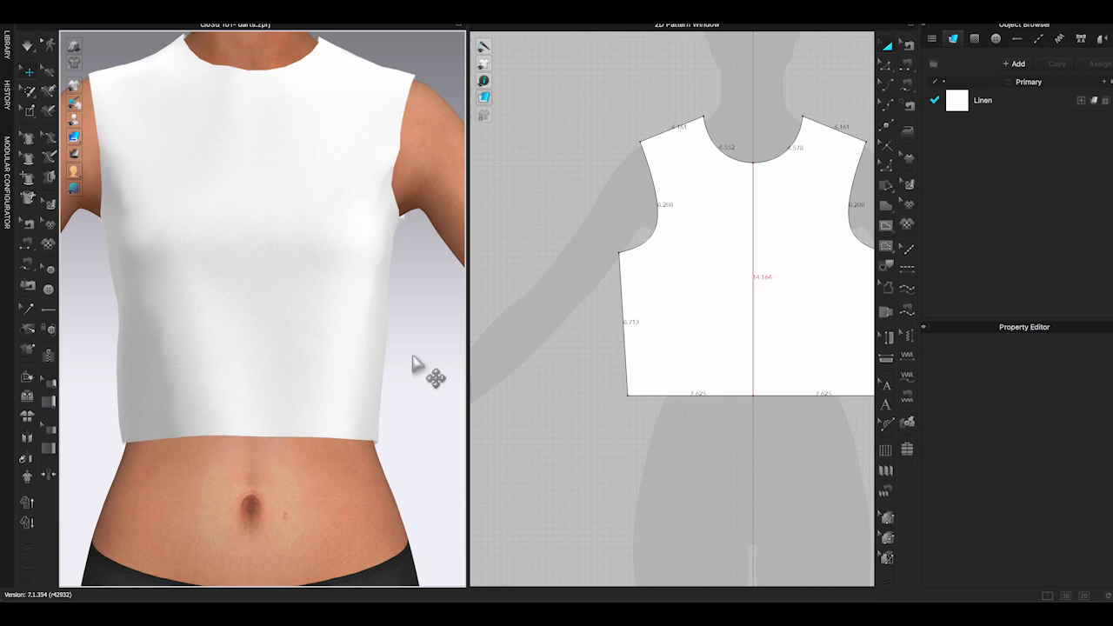
{"action": "right_click_drag", "start_coordinate": [412, 355], "coordinate": [410, 365]}
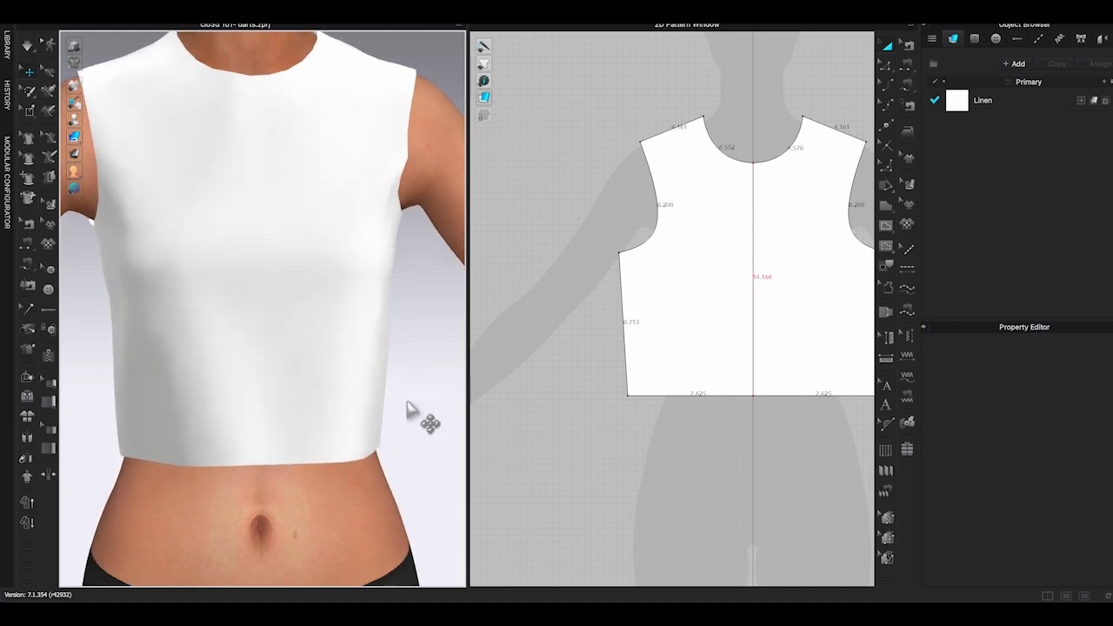
{"action": "right_click_drag", "start_coordinate": [407, 403], "coordinate": [597, 363]}
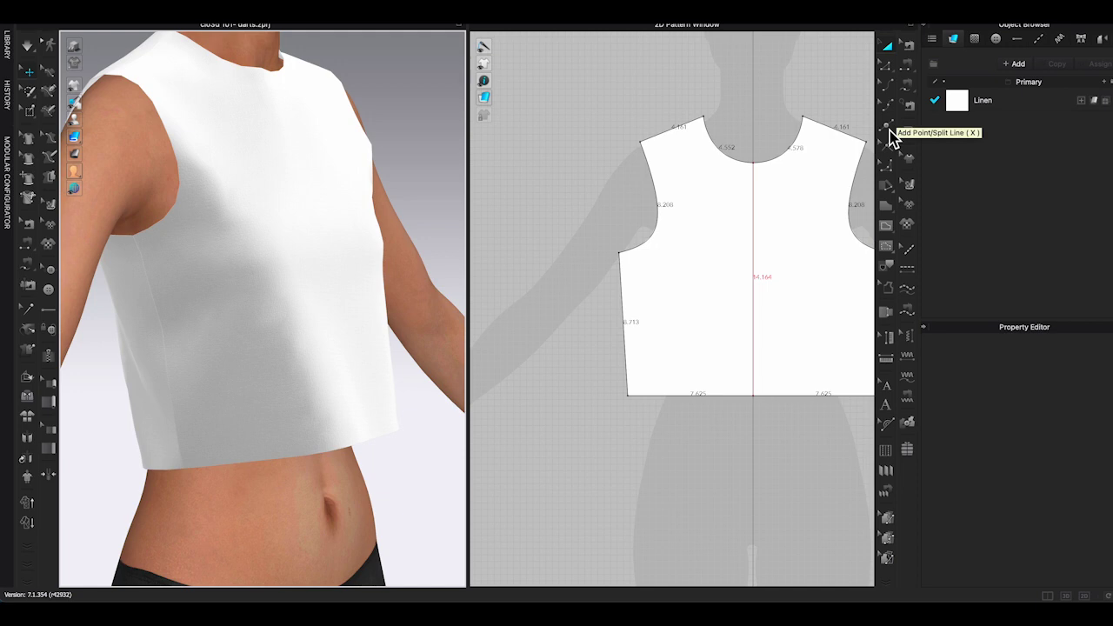
Step: Split the waistline to one side of the front piece's centre line with a uniform split into two equal segments
{"action": "left_click", "coordinate": [887, 128]}
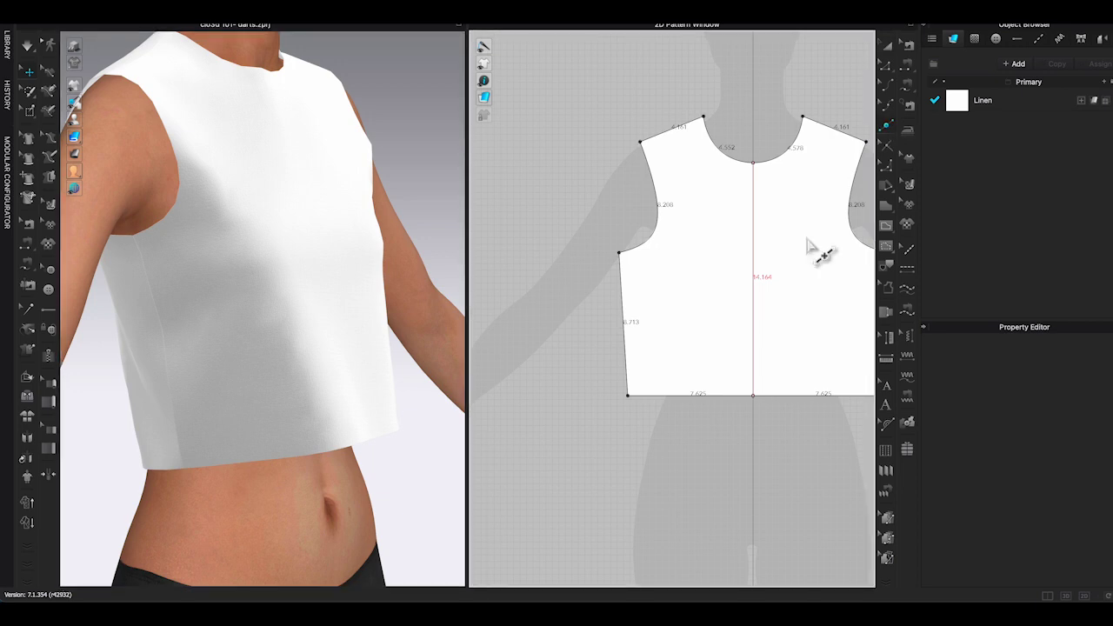
{"action": "right_click", "coordinate": [693, 397]}
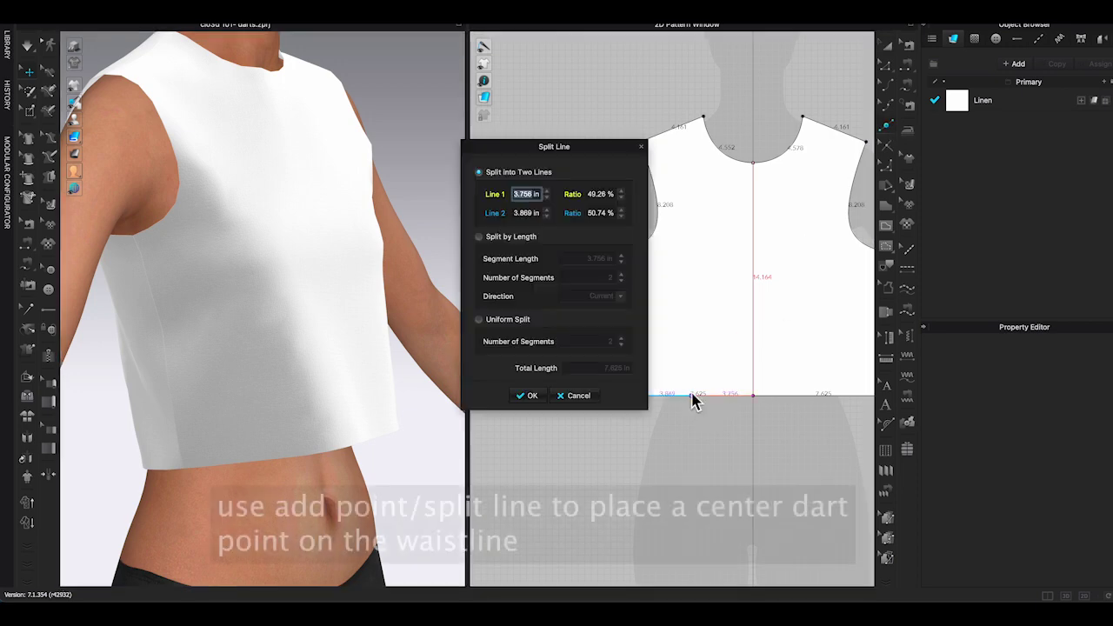
{"action": "left_click", "coordinate": [478, 319]}
{"action": "left_click", "coordinate": [530, 396]}
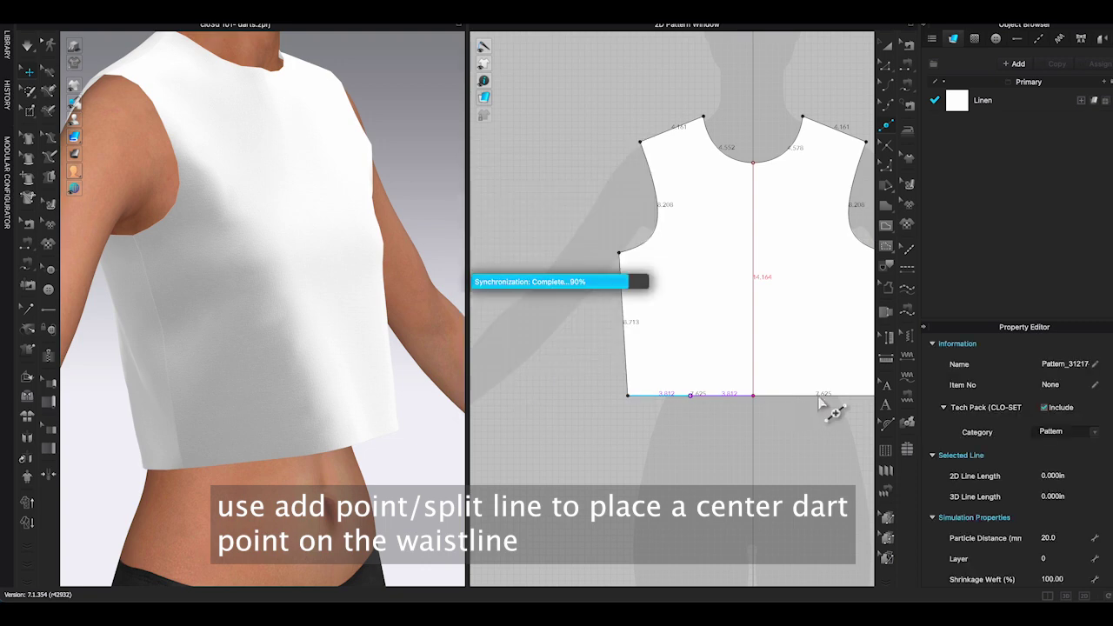
{"action": "middle_click_drag", "start_coordinate": [670, 437], "coordinate": [596, 443]}
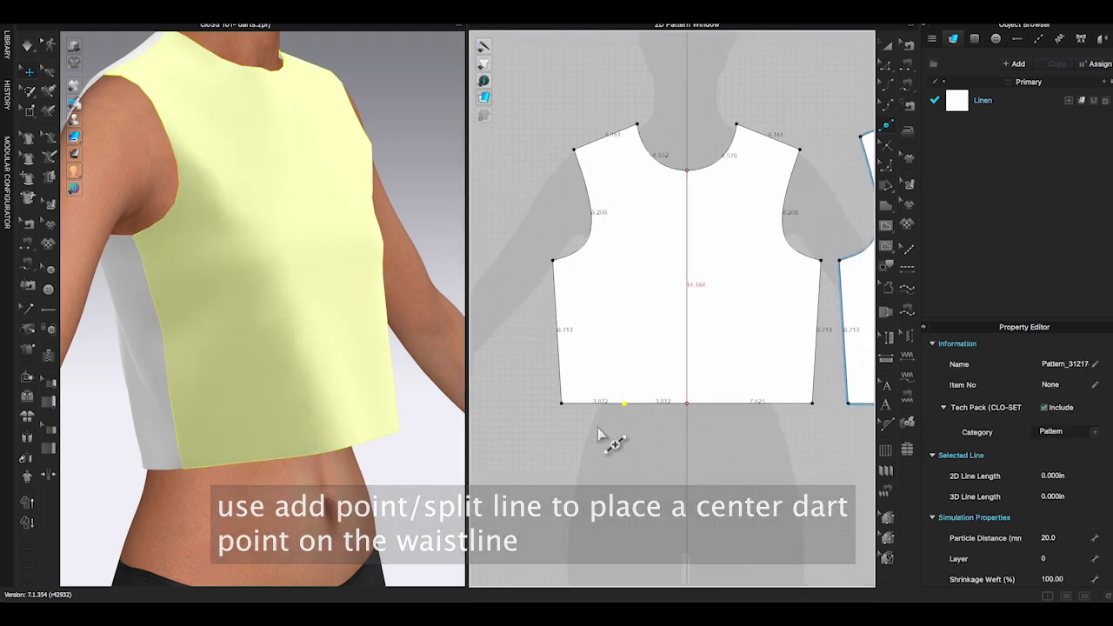
Step: Add a dart at the new waistline point, 1 in total width and 6.5 in long, with a shaped dart cap
{"action": "left_click", "coordinate": [892, 74]}
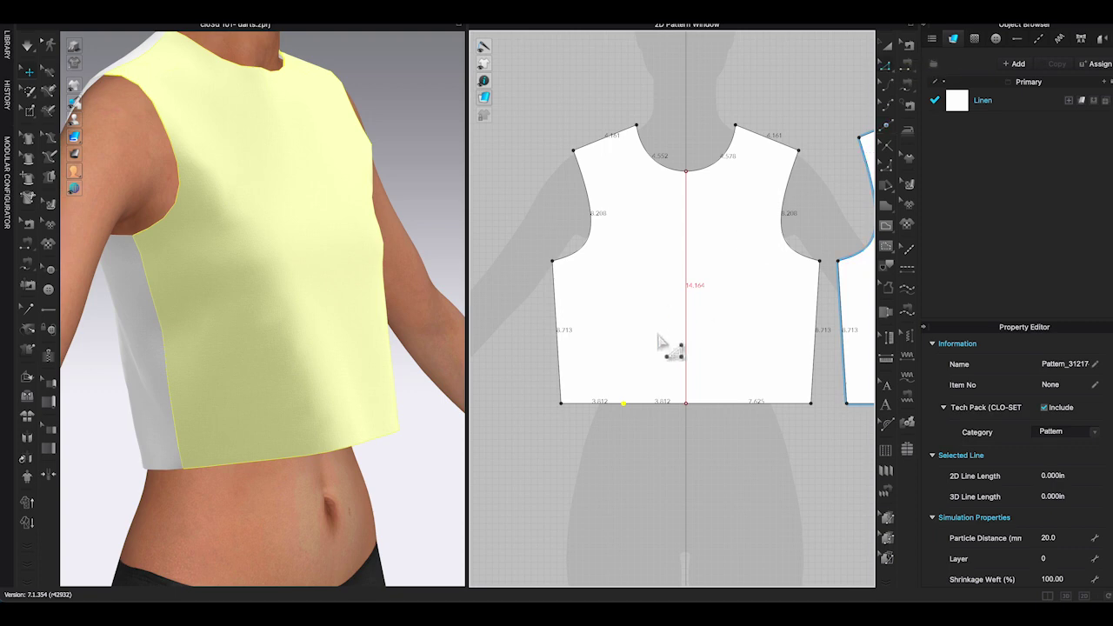
{"action": "right_click", "coordinate": [623, 404]}
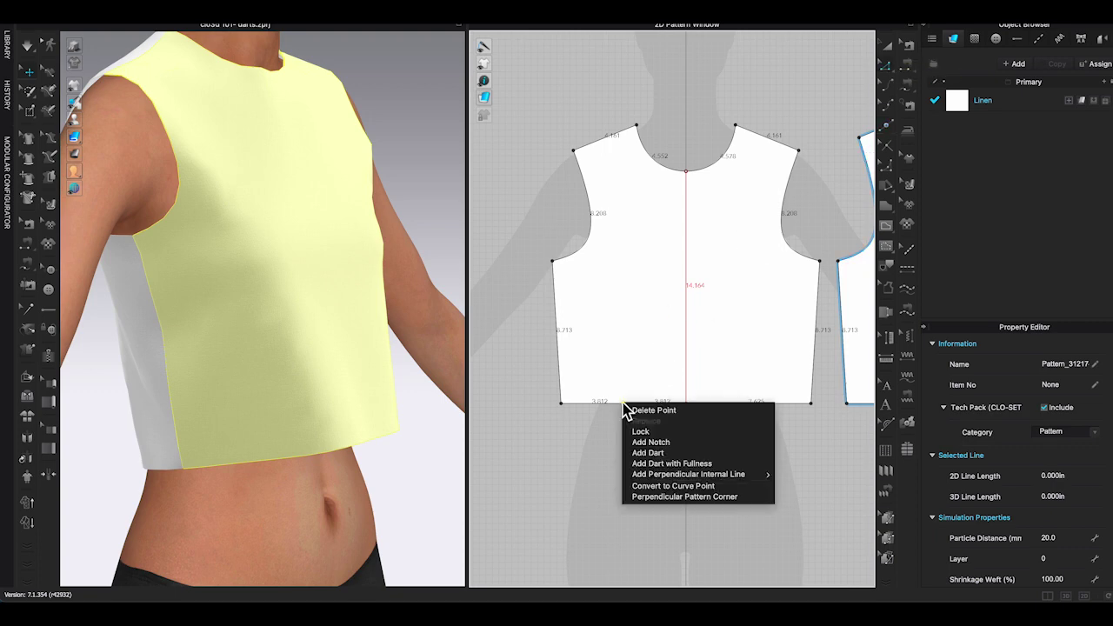
{"action": "left_click", "coordinate": [648, 453]}
{"action": "left_click_drag", "start_coordinate": [510, 206], "coordinate": [435, 191]}
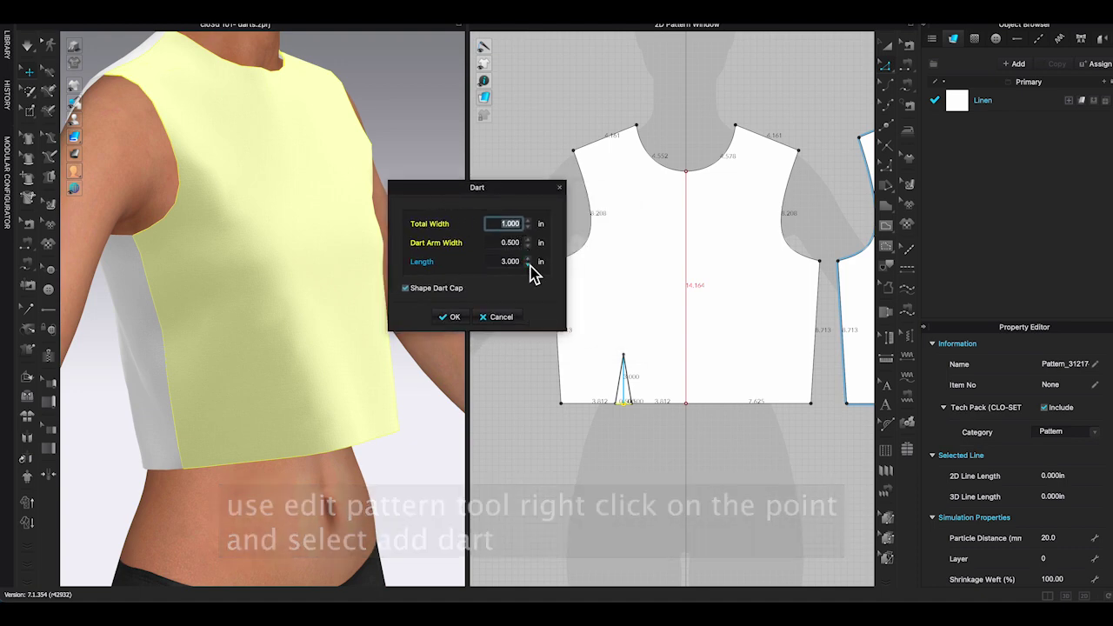
{"action": "left_click", "coordinate": [527, 258]}
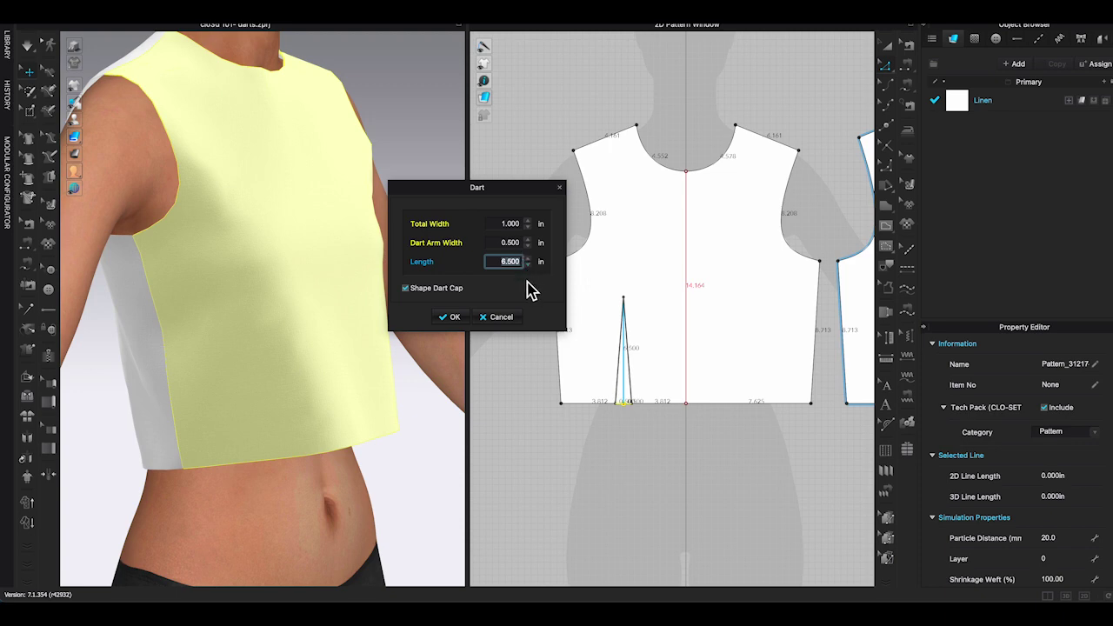
{"action": "left_click", "coordinate": [458, 318]}
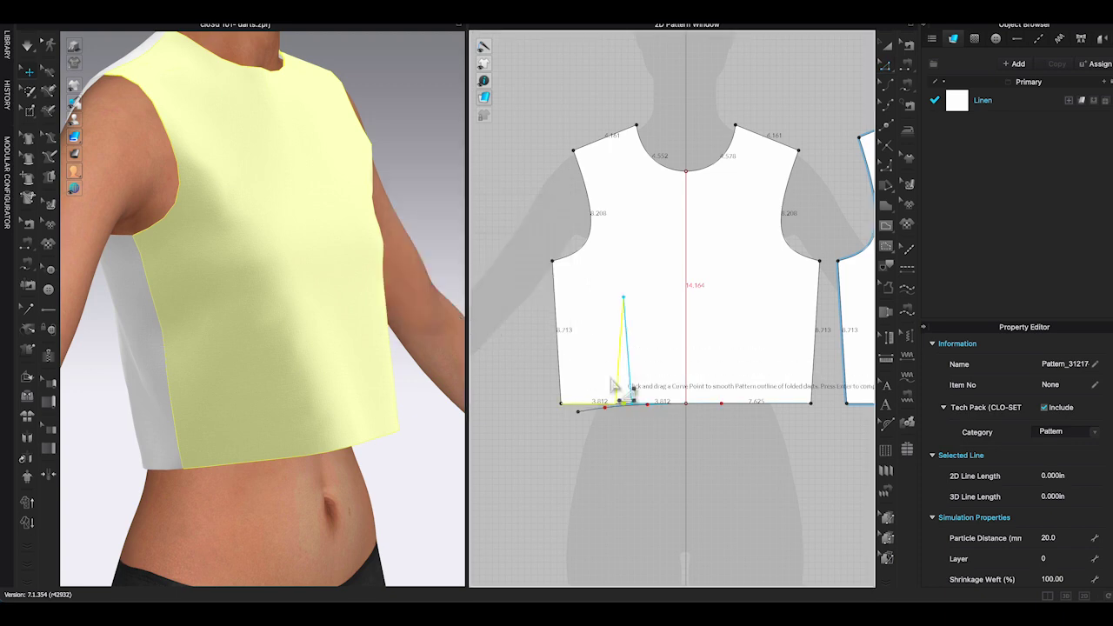
{"action": "scroll", "coordinate": [520, 311], "scroll_direction": "up", "scroll_amount": 2}
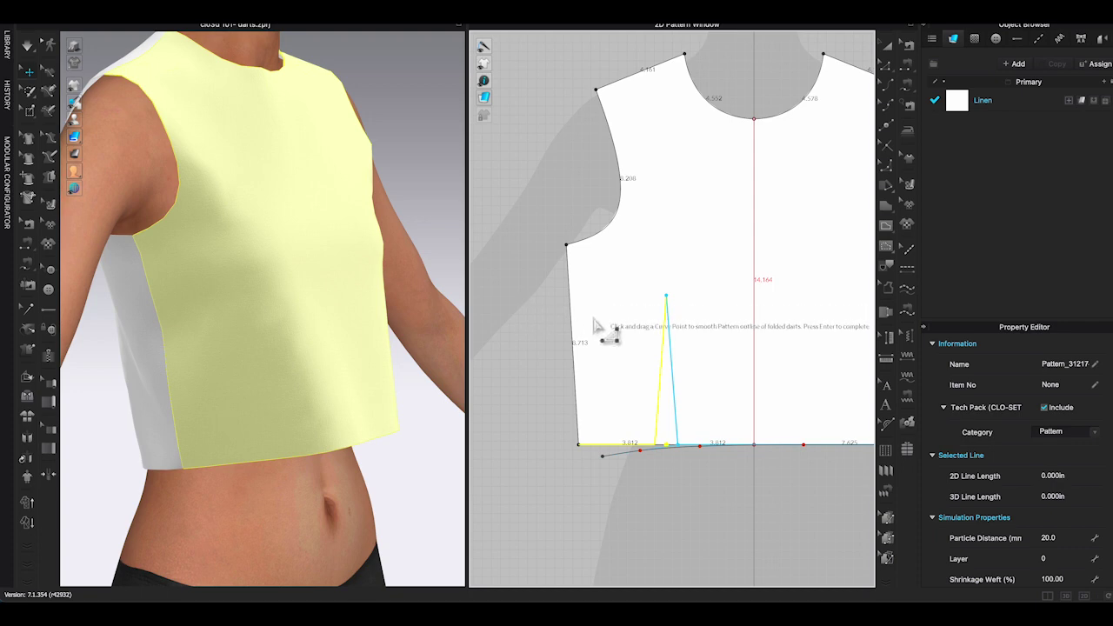
{"action": "key", "text": "Return"}
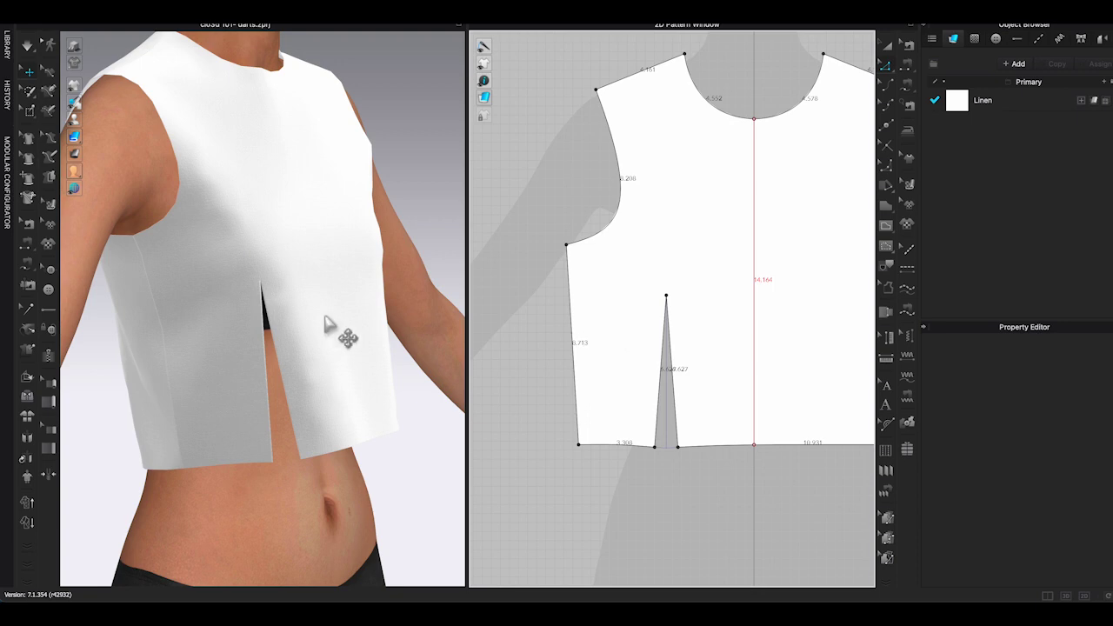
Step: Check the open waist dart on the 3D garment and simulate the garment to close it
{"action": "scroll", "coordinate": [295, 372], "scroll_direction": "up", "scroll_amount": 3}
{"action": "right_click_drag", "start_coordinate": [289, 371], "coordinate": [247, 358]}
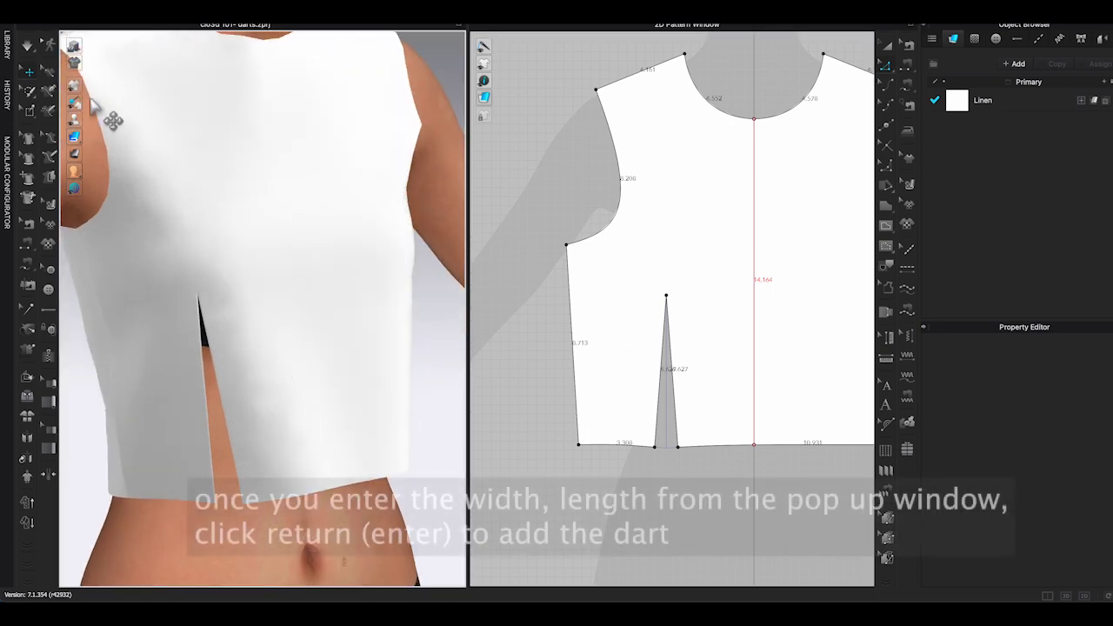
{"action": "mouse_move", "coordinate": [75, 85]}
{"action": "mouse_move", "coordinate": [343, 352]}
{"action": "right_mouse_down"}
{"action": "mouse_move", "coordinate": [351, 338]}
{"action": "mouse_move", "coordinate": [373, 339]}
{"action": "mouse_move", "coordinate": [324, 344]}
{"action": "right_mouse_up"}
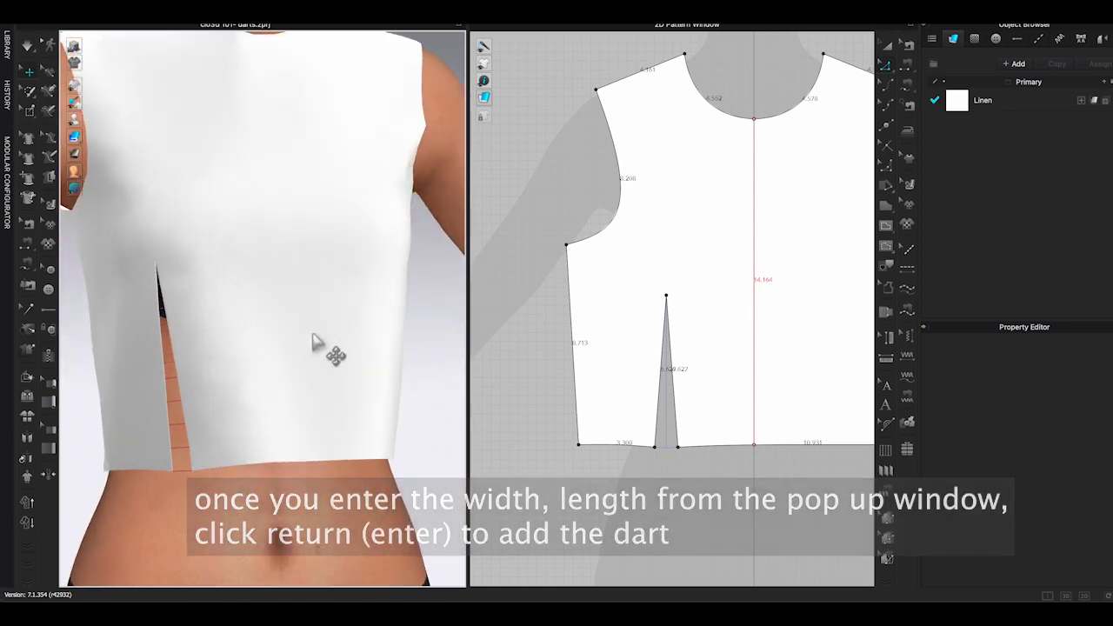
{"action": "scroll", "coordinate": [537, 365], "scroll_direction": "down", "scroll_amount": 3}
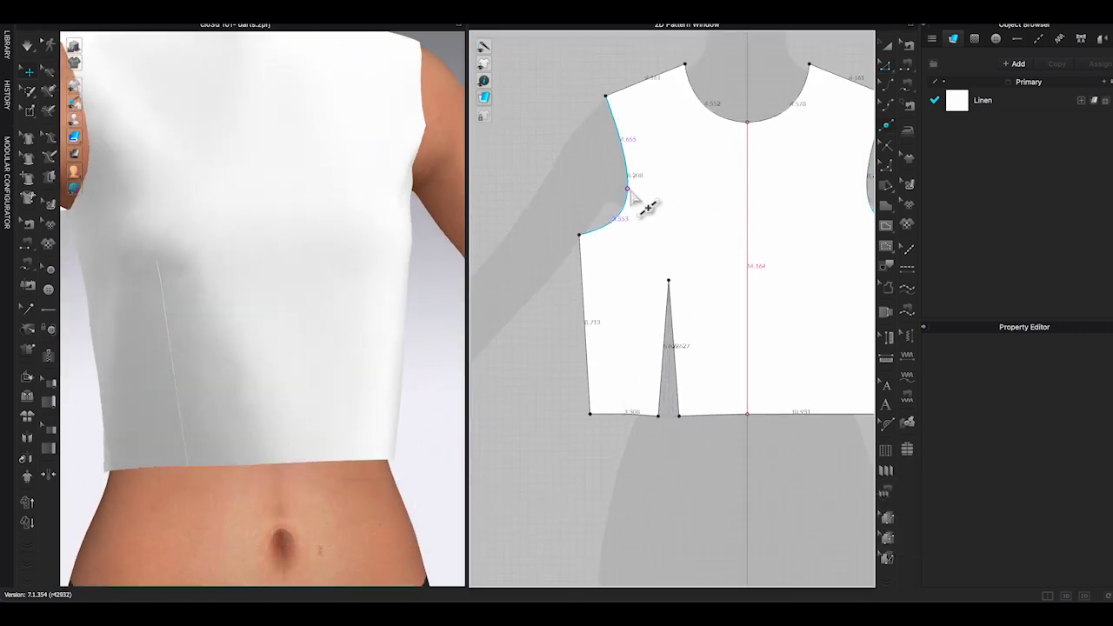
Step: Add a point on the front armhole curve and create a dart there with a total width of 0.5 in
{"action": "left_click", "coordinate": [628, 200]}
{"action": "right_click", "coordinate": [626, 198]}
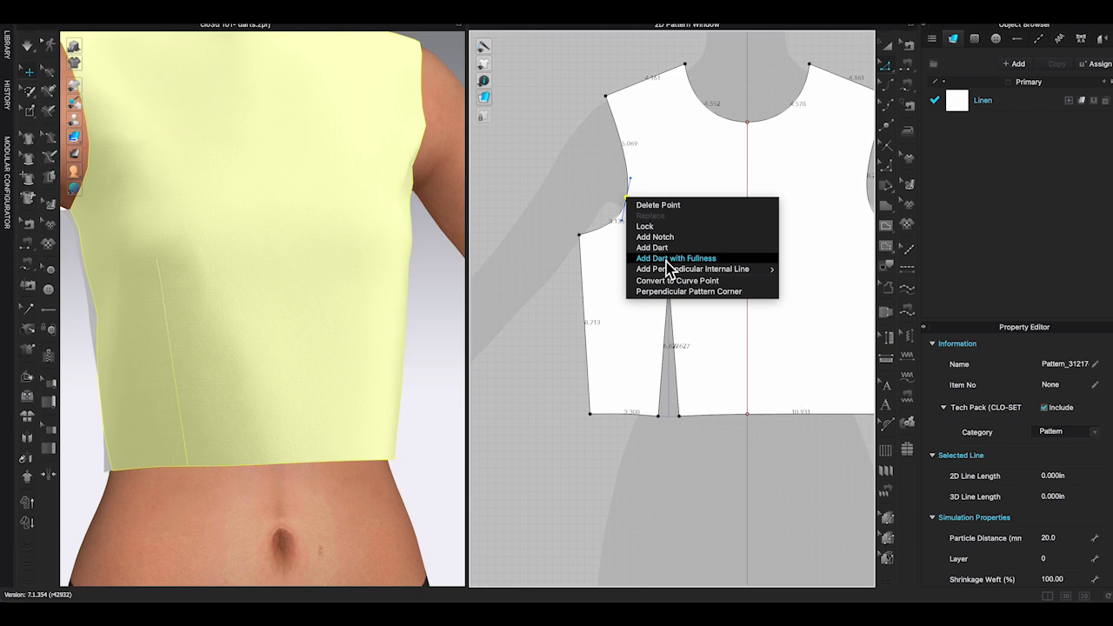
{"action": "left_click", "coordinate": [670, 256]}
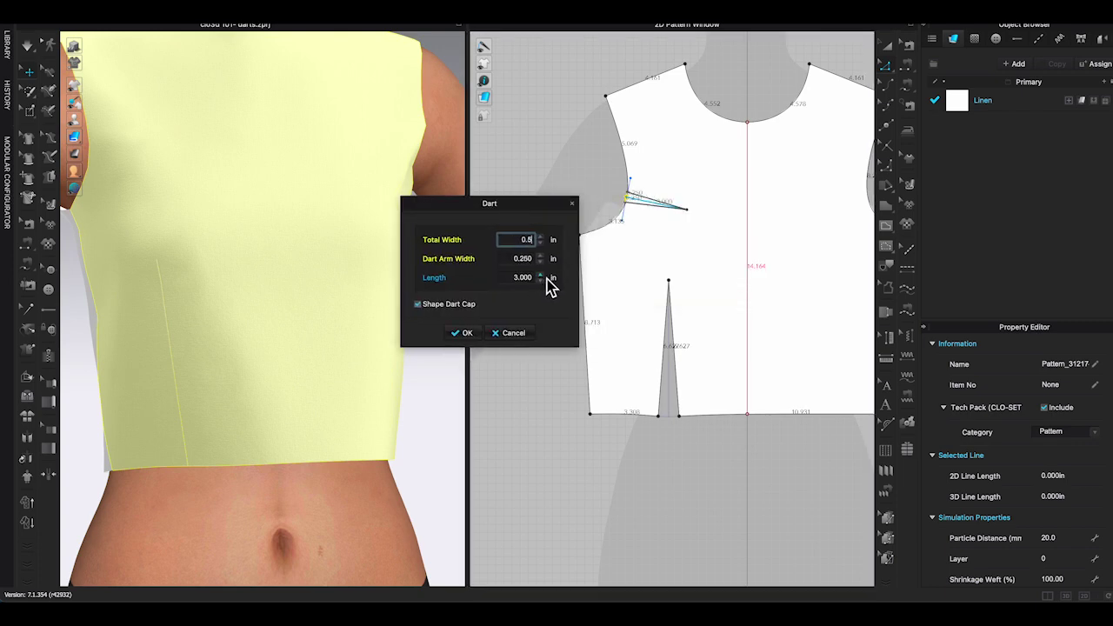
{"action": "key", "text": "Tab"}
{"action": "key", "text": "Tab"}
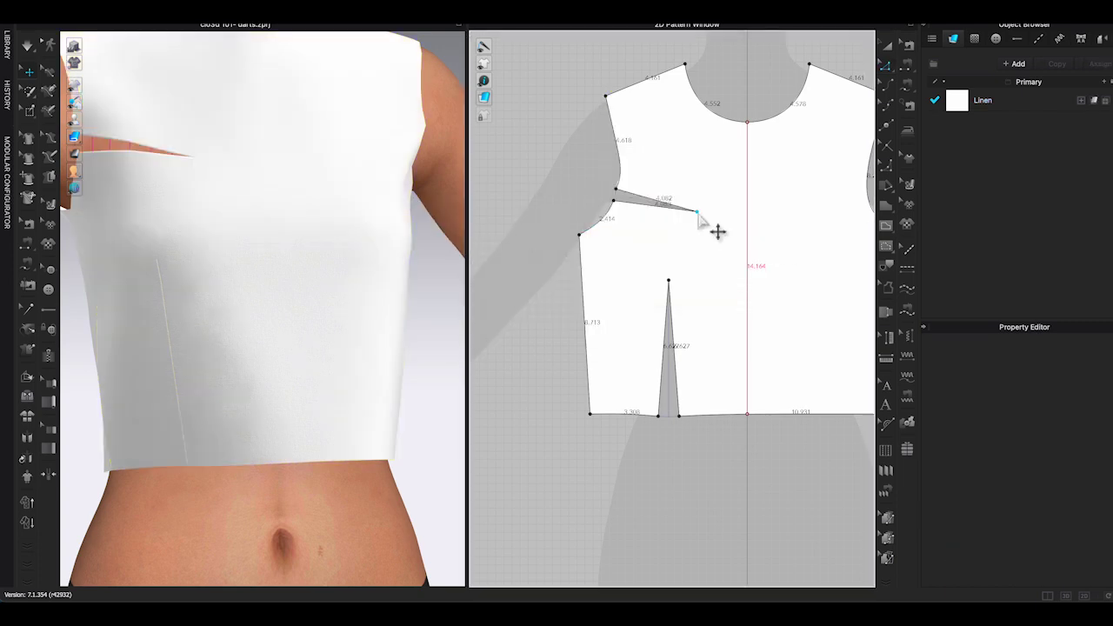
Step: Move the armhole dart's tip directly above the waist dart's tip and adjust its armhole points so both legs are about 4.11 in
{"action": "left_click", "coordinate": [698, 213]}
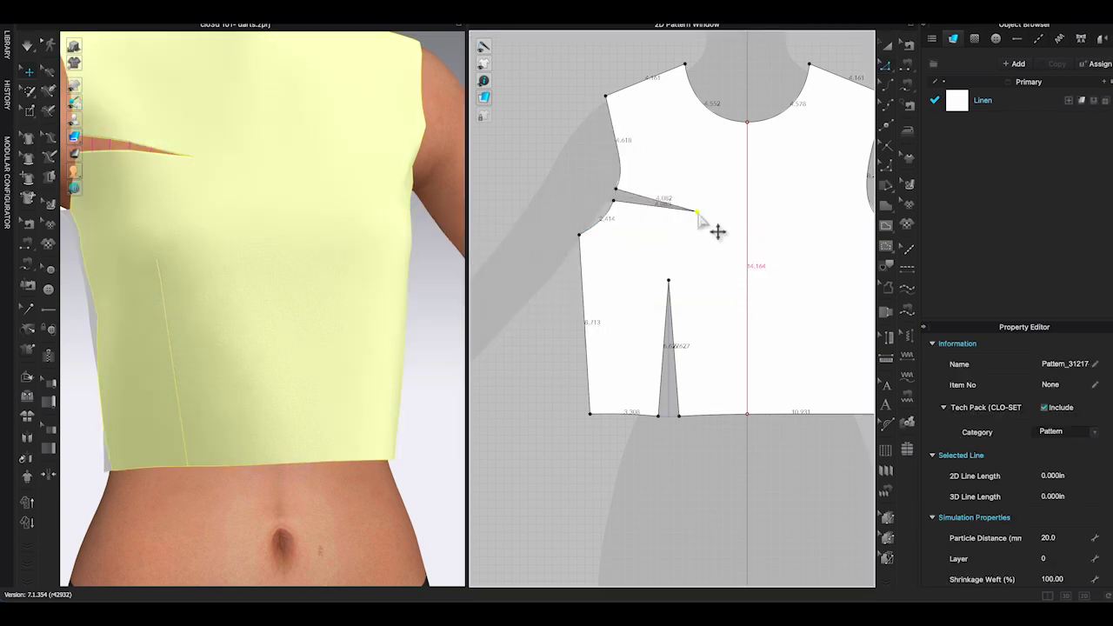
{"action": "left_click_drag", "start_coordinate": [672, 255], "coordinate": [669, 260]}
{"action": "scroll", "coordinate": [623, 195], "scroll_direction": "up", "scroll_amount": 5}
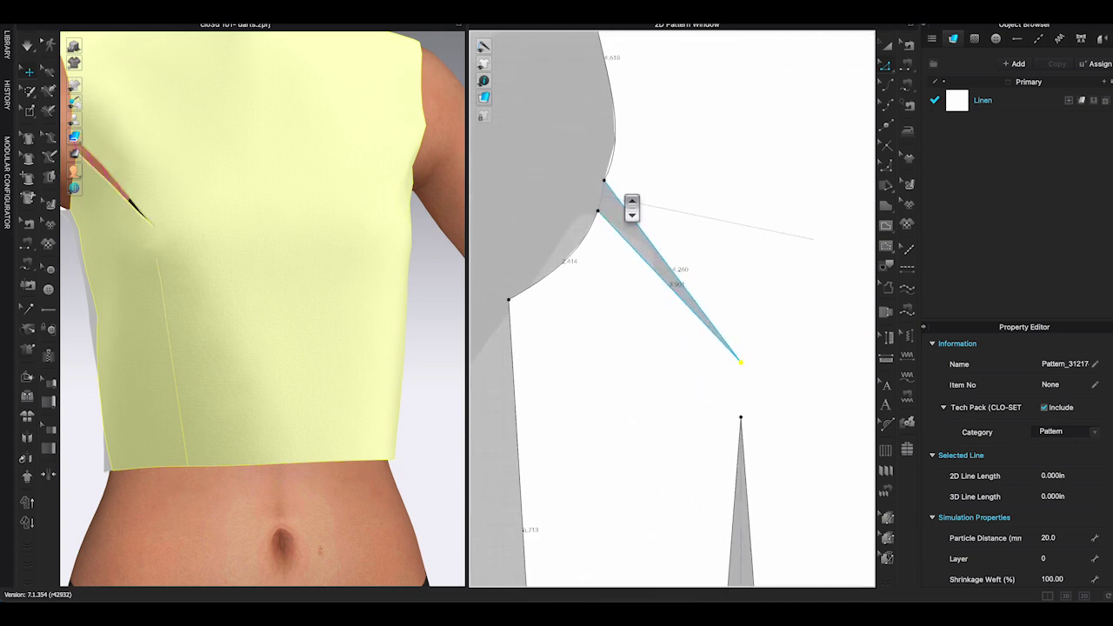
{"action": "left_click_drag", "start_coordinate": [600, 181], "coordinate": [588, 203]}
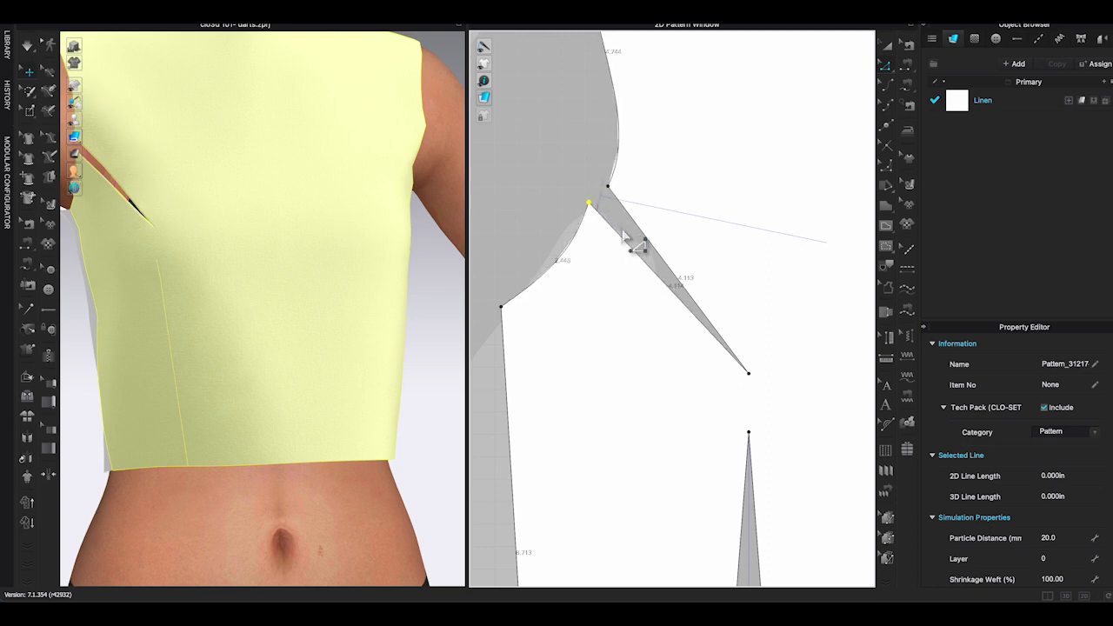
{"action": "left_click", "coordinate": [378, 241]}
{"action": "scroll", "coordinate": [387, 239], "scroll_direction": "down", "scroll_amount": 3}
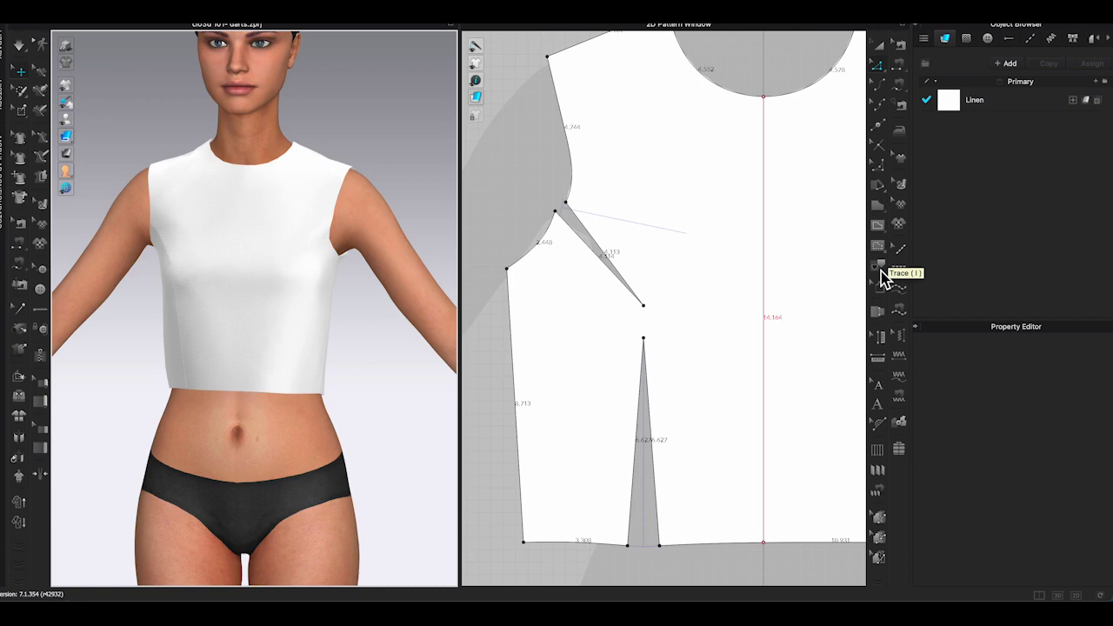
Step: Use the Trace tool to delete the leftover baselines of the armhole dart and the waist dart, and return to Edit Pattern
{"action": "left_click", "coordinate": [881, 270]}
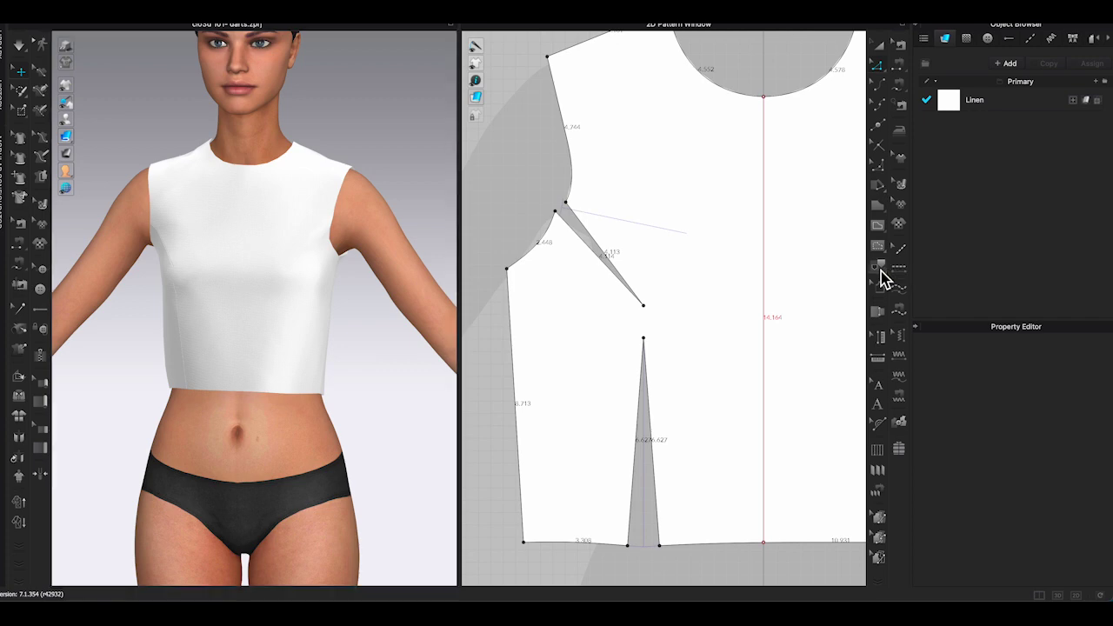
{"action": "left_click", "coordinate": [613, 222]}
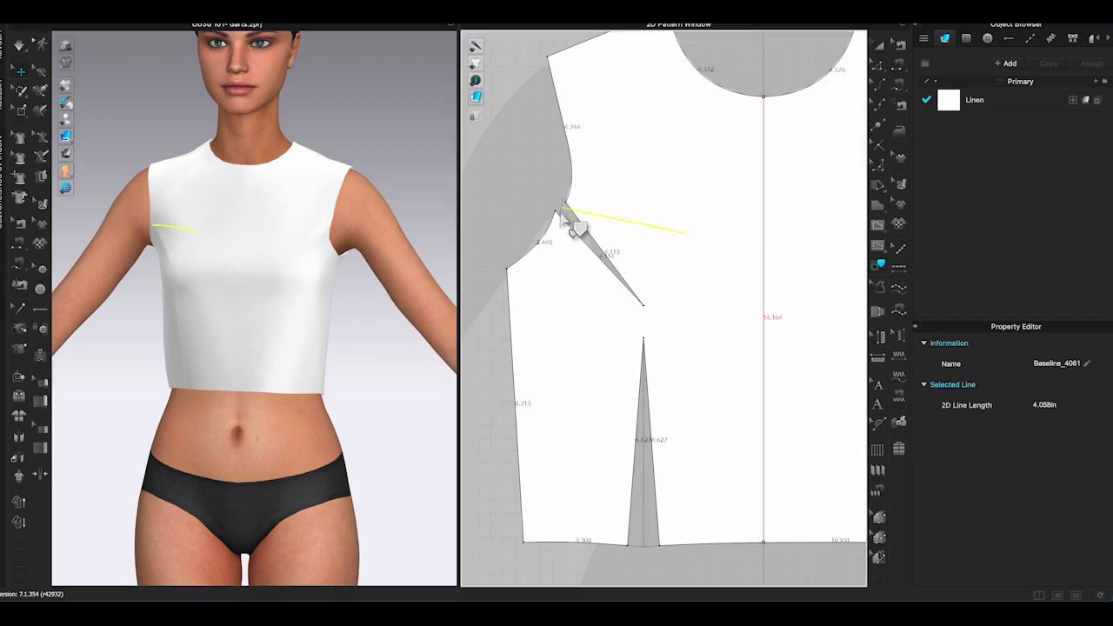
{"action": "key", "text": "Return"}
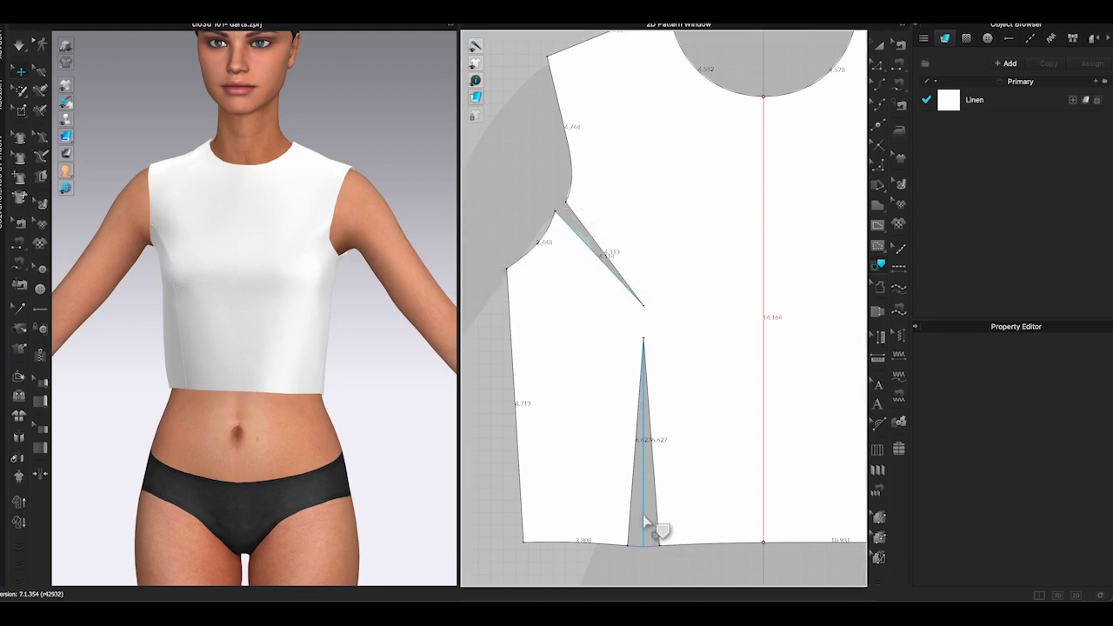
{"action": "left_click", "coordinate": [651, 547]}
{"action": "left_click", "coordinate": [648, 545]}
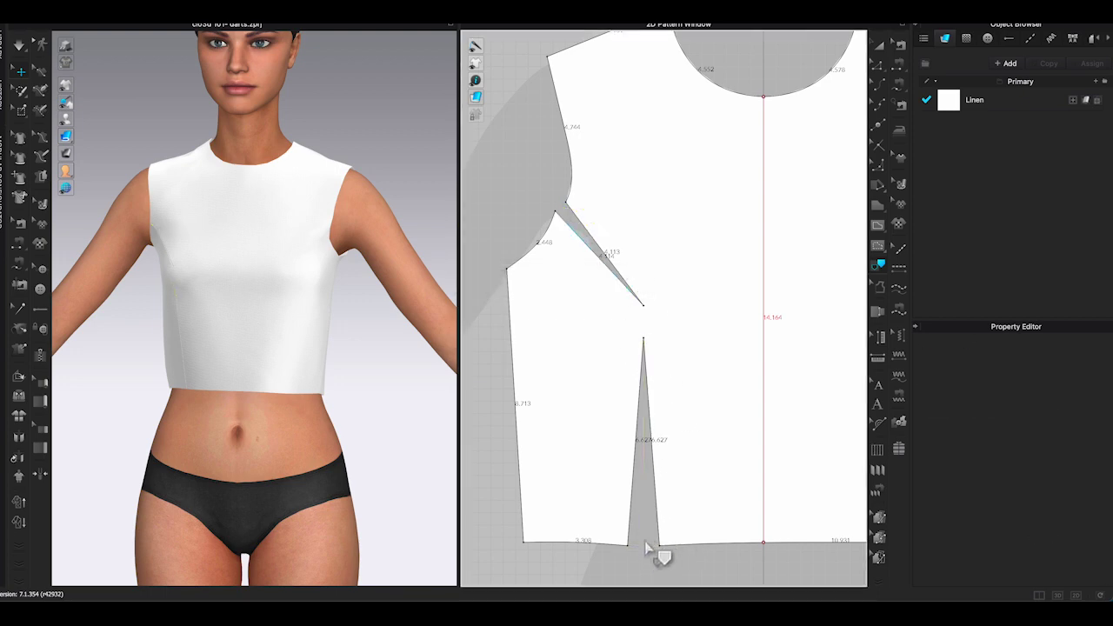
{"action": "left_click", "coordinate": [878, 68]}
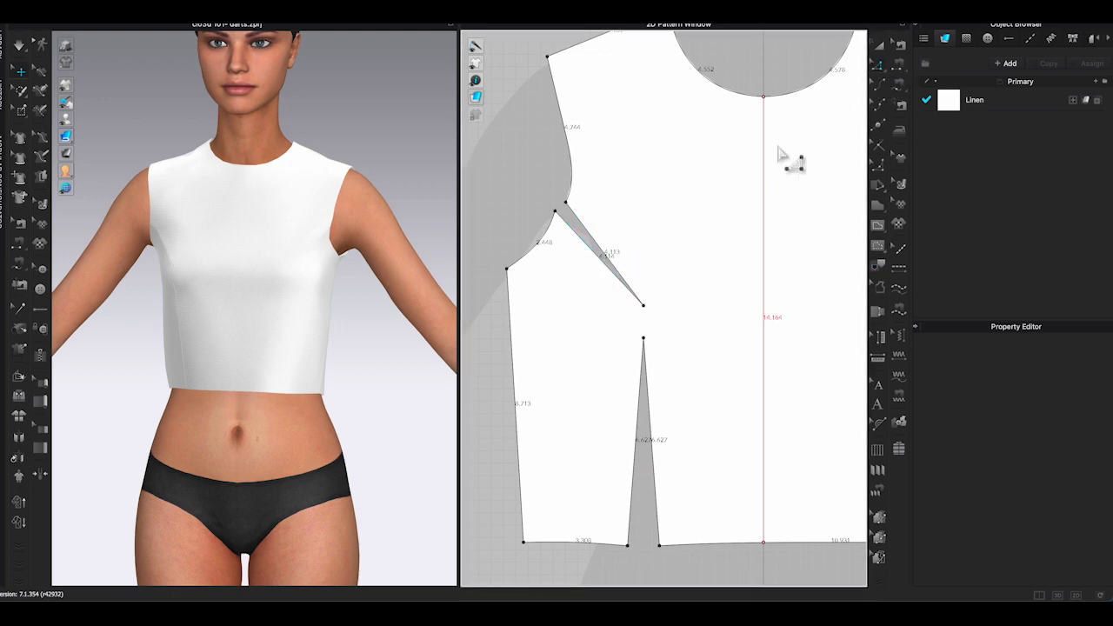
Step: Rotate the armhole dart to a new point on the side seam, pivoting the underarm section, and set the side dart's legs to about 4.11 in
{"action": "left_click", "coordinate": [613, 271]}
{"action": "key", "text": "Escape"}
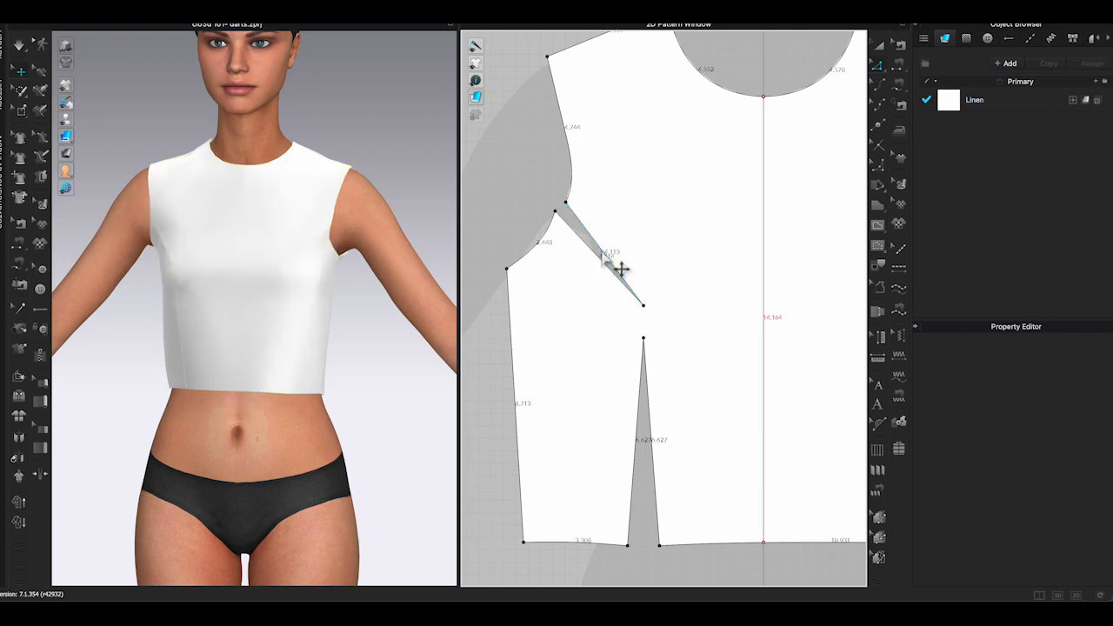
{"action": "left_click", "coordinate": [617, 271]}
{"action": "right_click", "coordinate": [615, 273]}
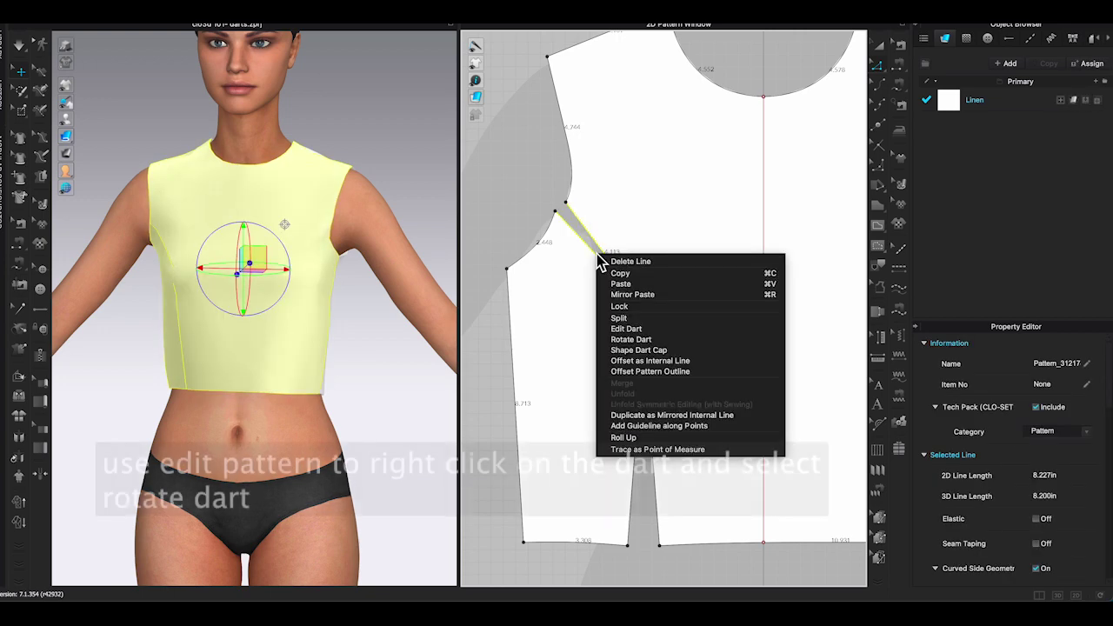
{"action": "left_click", "coordinate": [644, 340]}
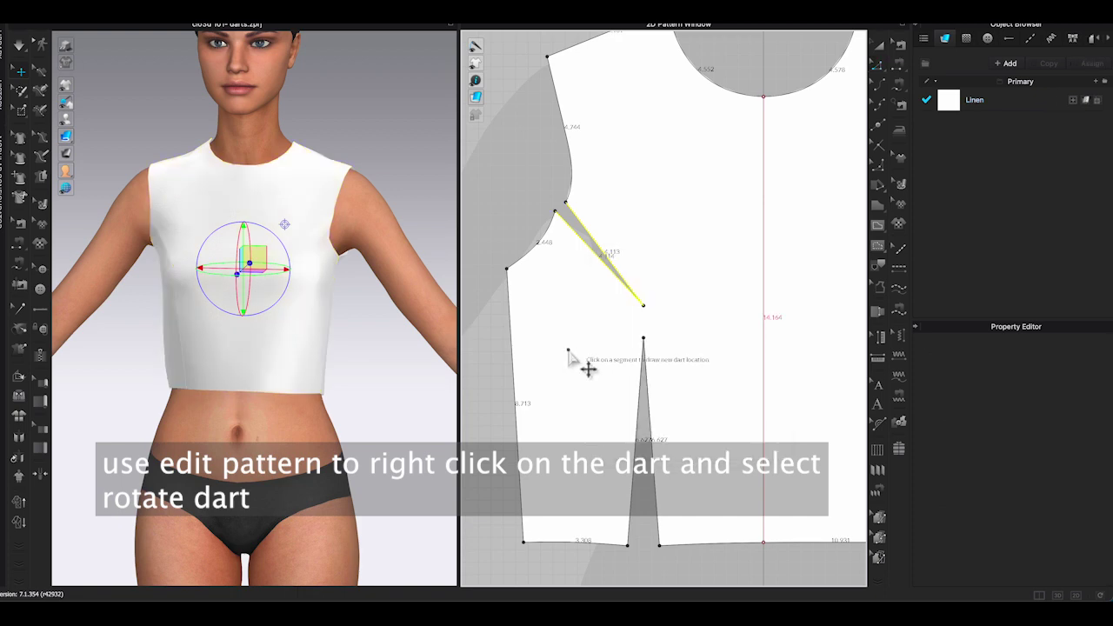
{"action": "left_click", "coordinate": [511, 328]}
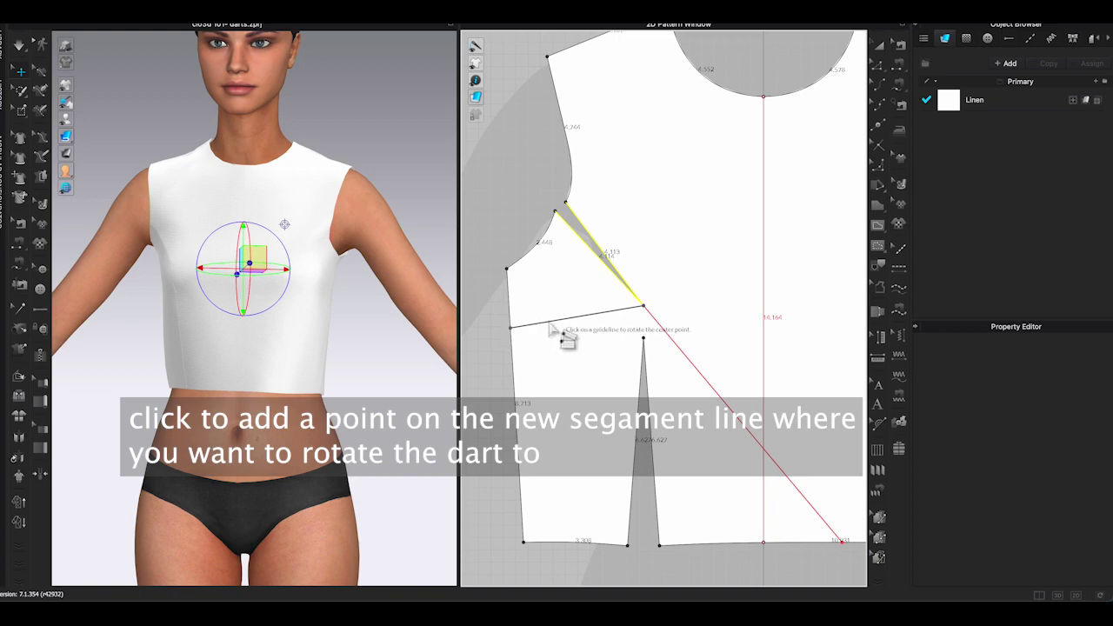
{"action": "scroll", "coordinate": [557, 328], "scroll_direction": "down", "scroll_amount": 1}
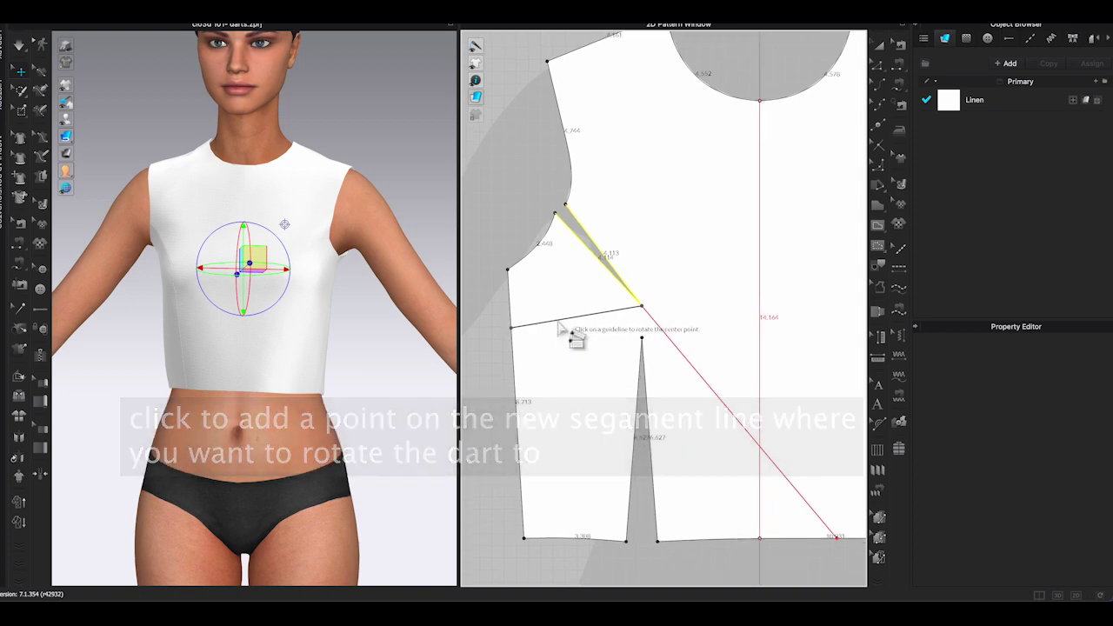
{"action": "left_click", "coordinate": [561, 328]}
{"action": "left_click", "coordinate": [577, 296]}
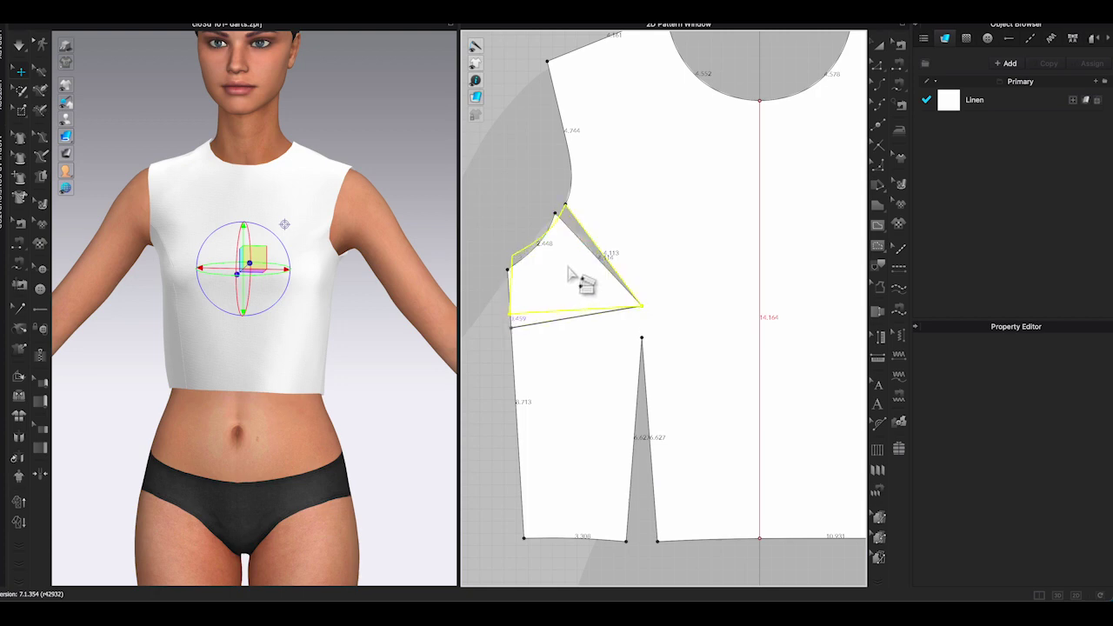
{"action": "left_click", "coordinate": [571, 274]}
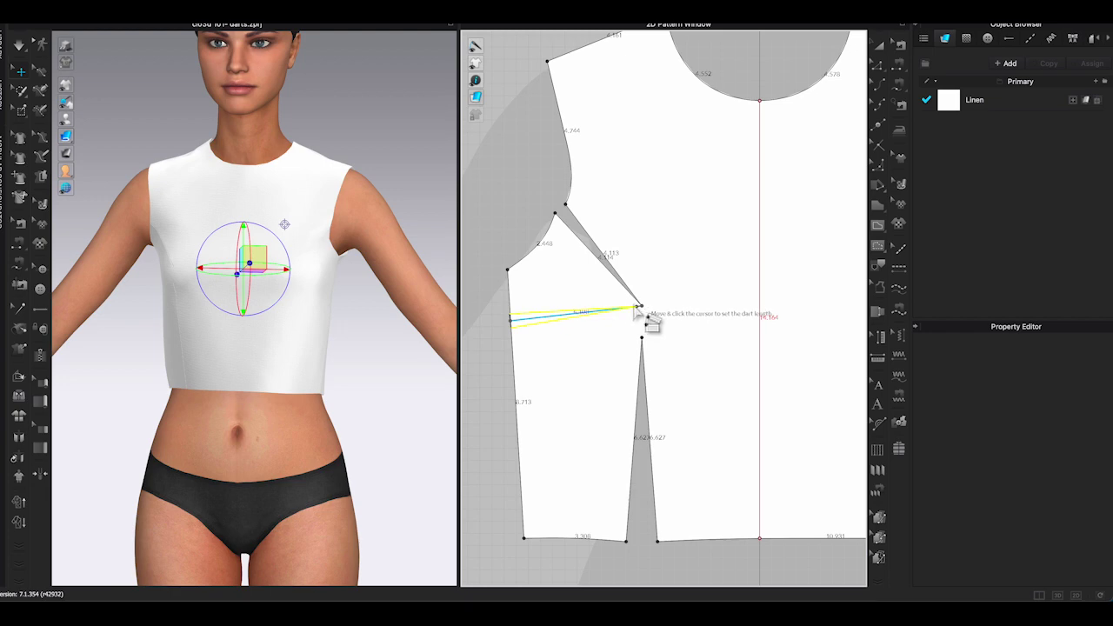
{"action": "scroll", "coordinate": [637, 308], "scroll_direction": "down", "scroll_amount": 1}
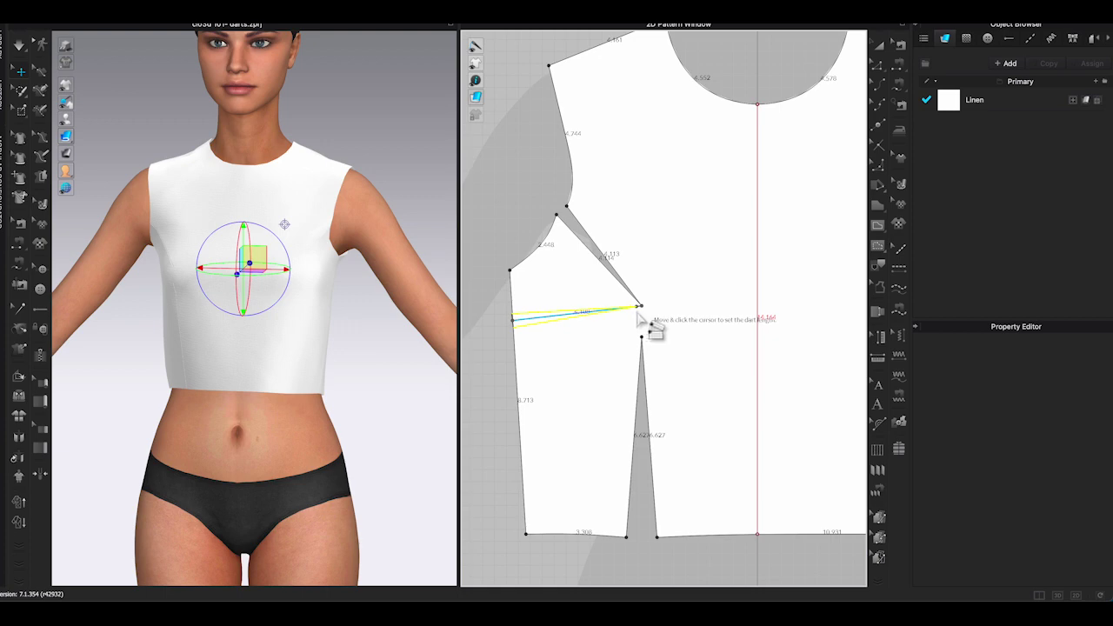
{"action": "left_click", "coordinate": [640, 318]}
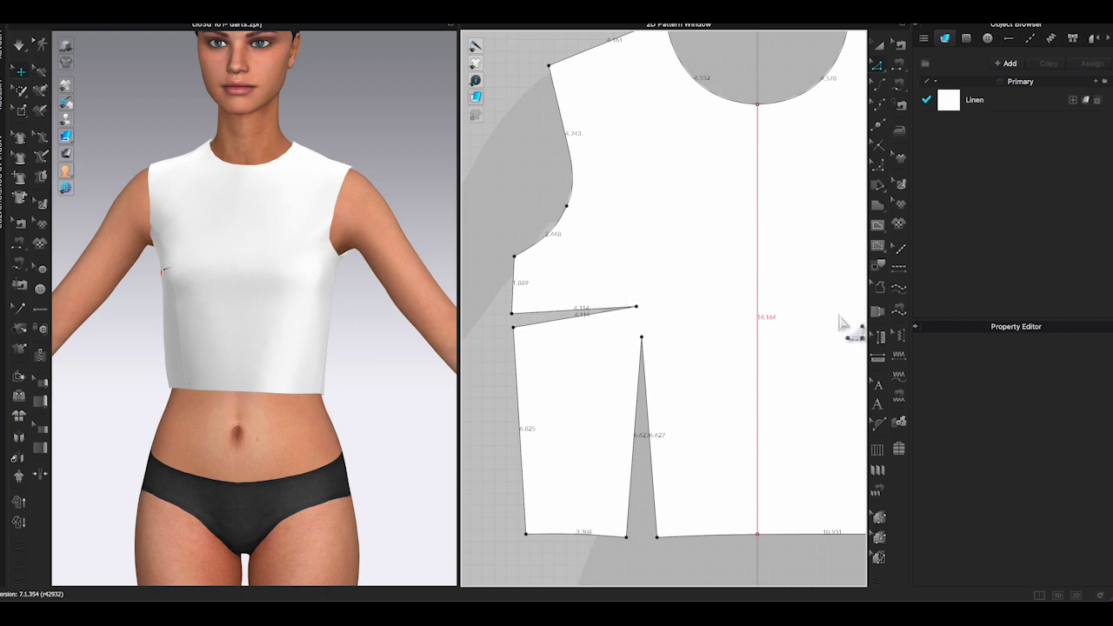
Step: Convert the two leftover dart points on the front armhole to curve points so the armhole is one smooth curve
{"action": "scroll", "coordinate": [577, 293], "scroll_direction": "up", "scroll_amount": 4}
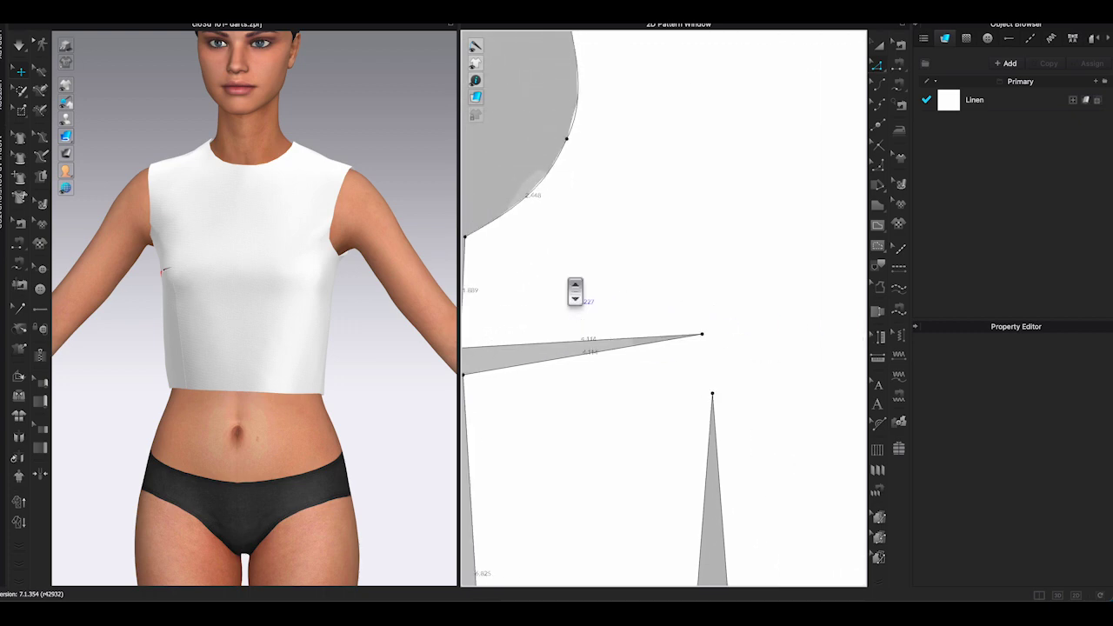
{"action": "scroll", "coordinate": [574, 292], "scroll_direction": "down", "scroll_amount": 2}
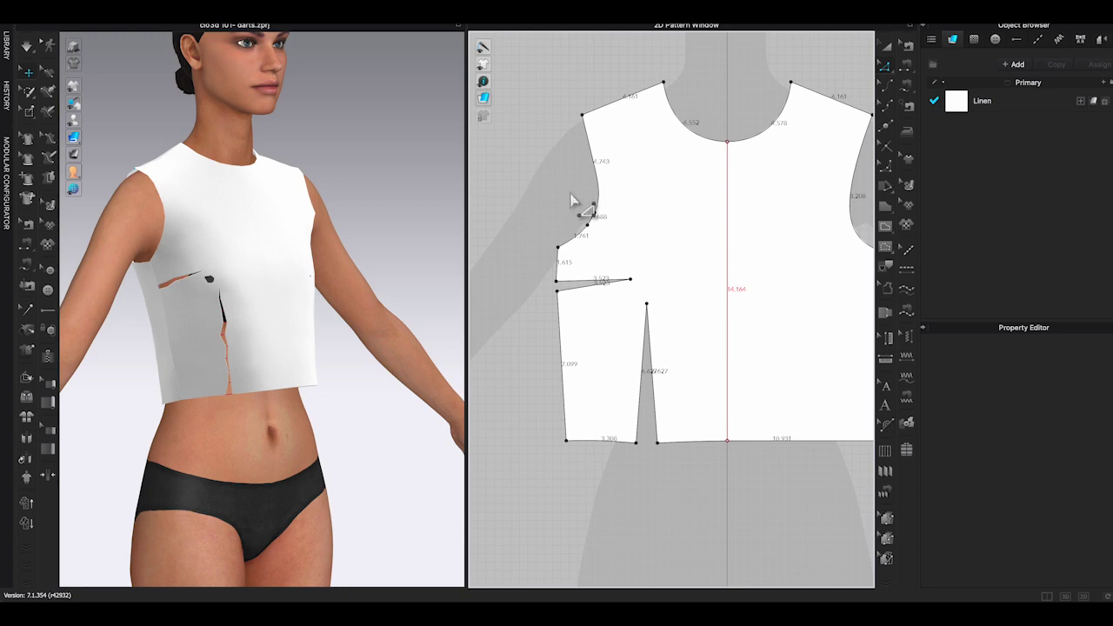
{"action": "left_click", "coordinate": [594, 217]}
{"action": "right_click", "coordinate": [594, 214]}
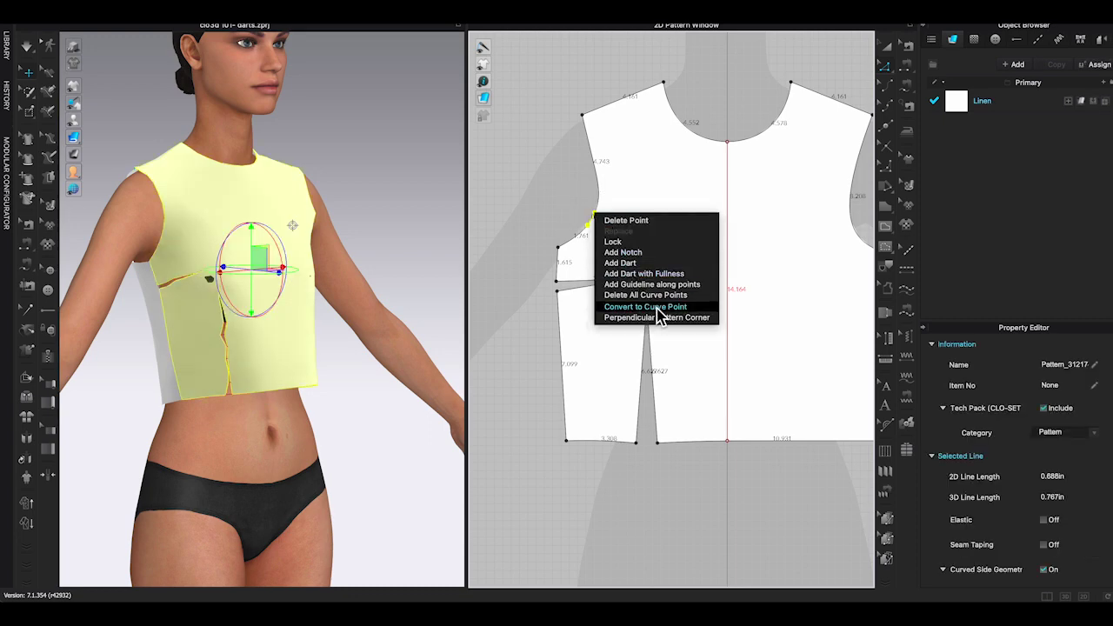
{"action": "left_click", "coordinate": [658, 308]}
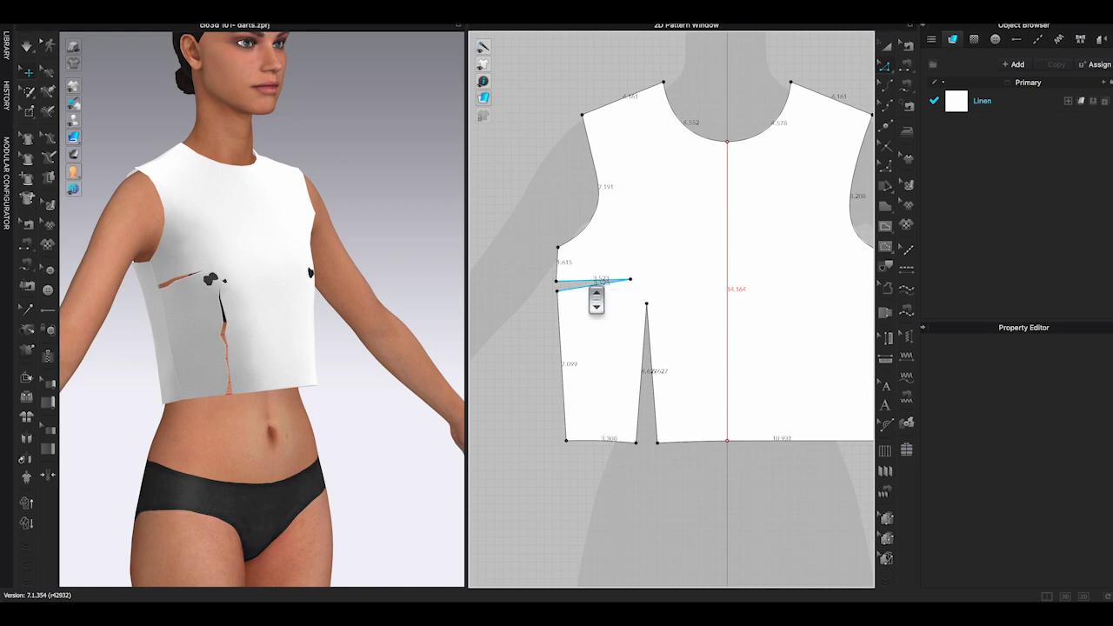
Step: Rotate the side dart into the waist dart, pivoting the lower side section, with the combined dart ending at the waist dart's tip
{"action": "right_click", "coordinate": [591, 289]}
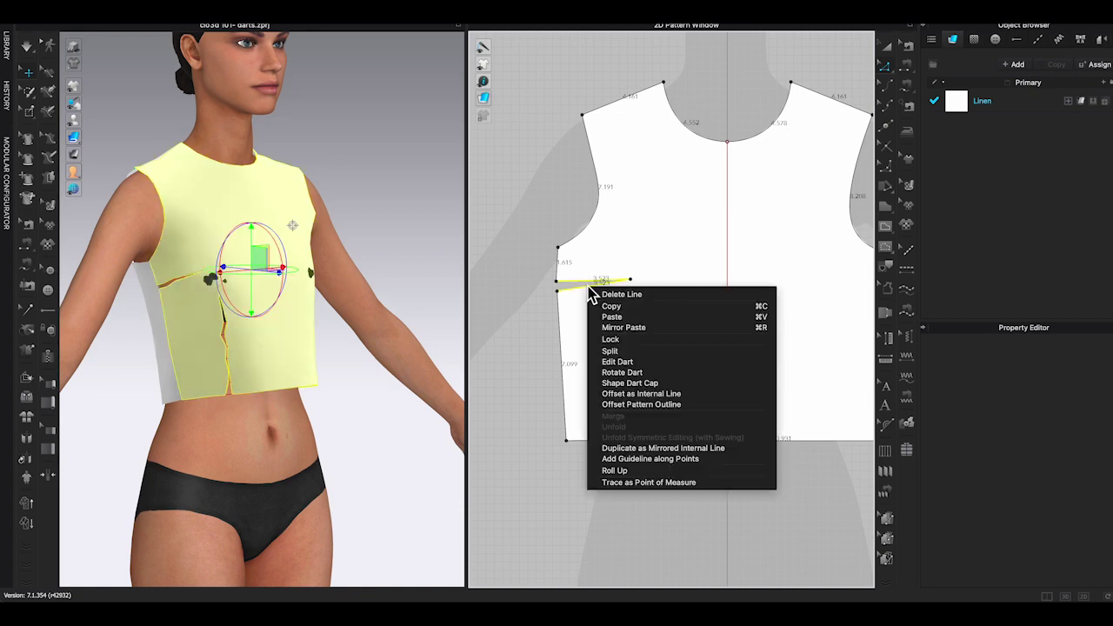
{"action": "left_click", "coordinate": [640, 374]}
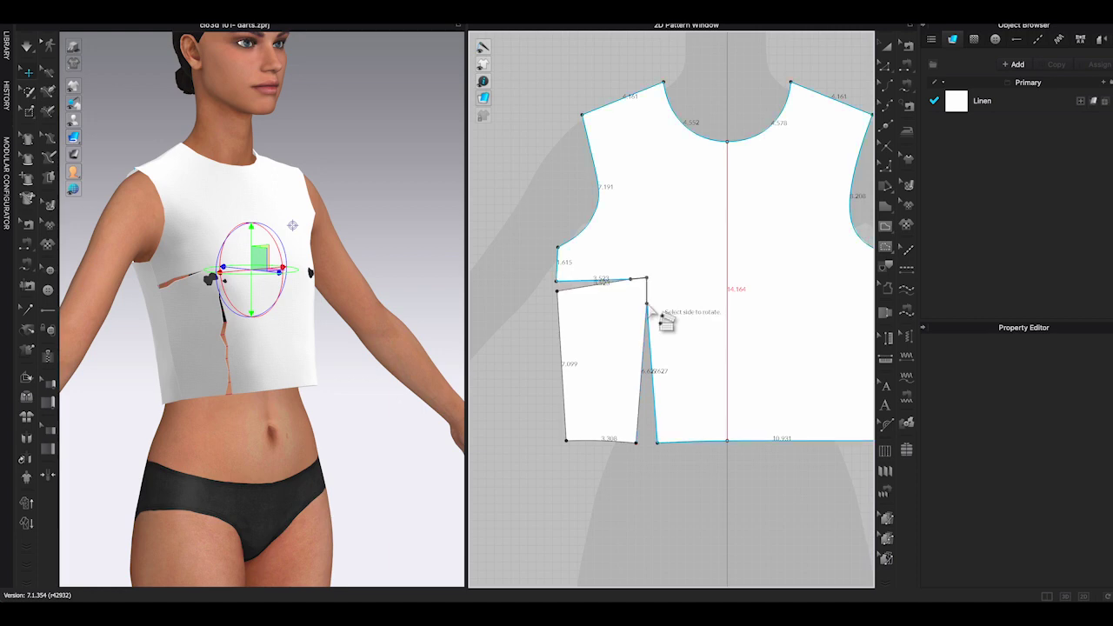
{"action": "left_click", "coordinate": [619, 328]}
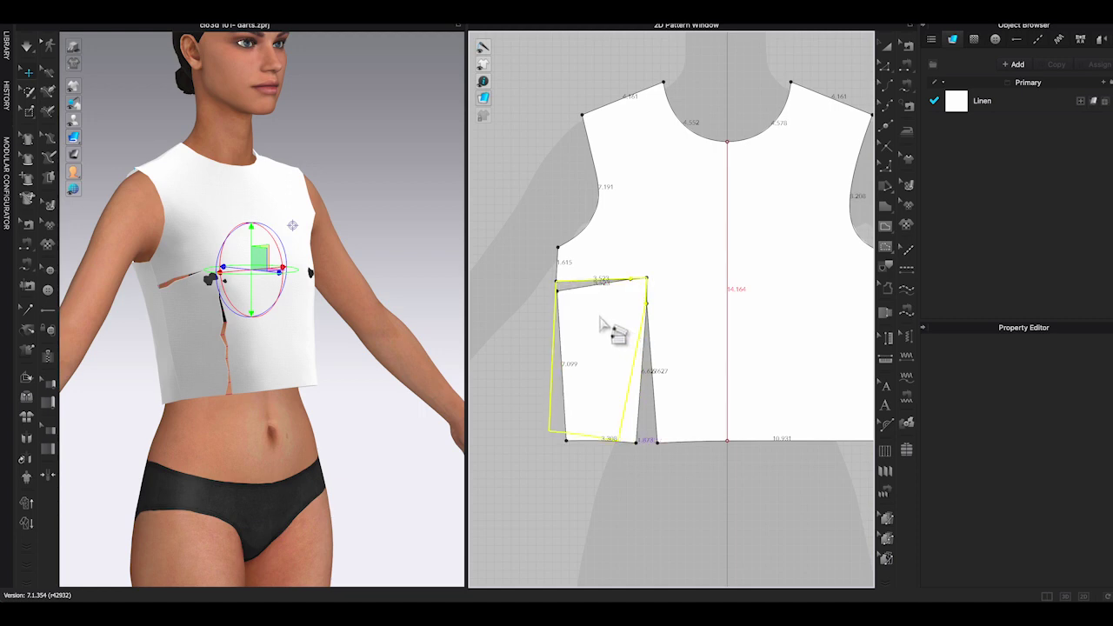
{"action": "left_click", "coordinate": [600, 320]}
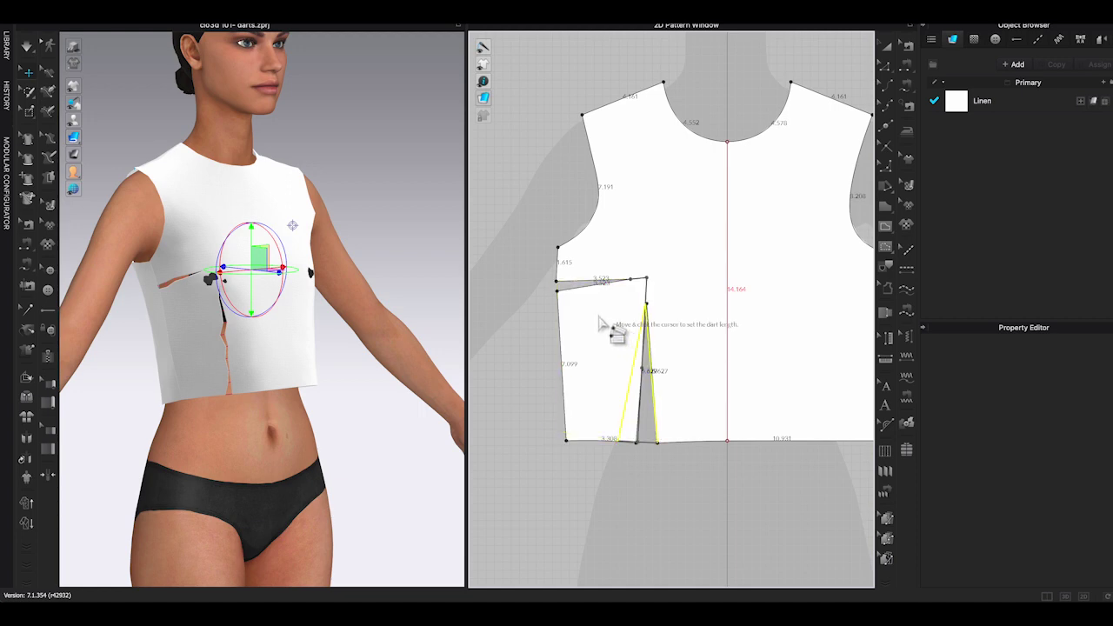
{"action": "left_click", "coordinate": [646, 304]}
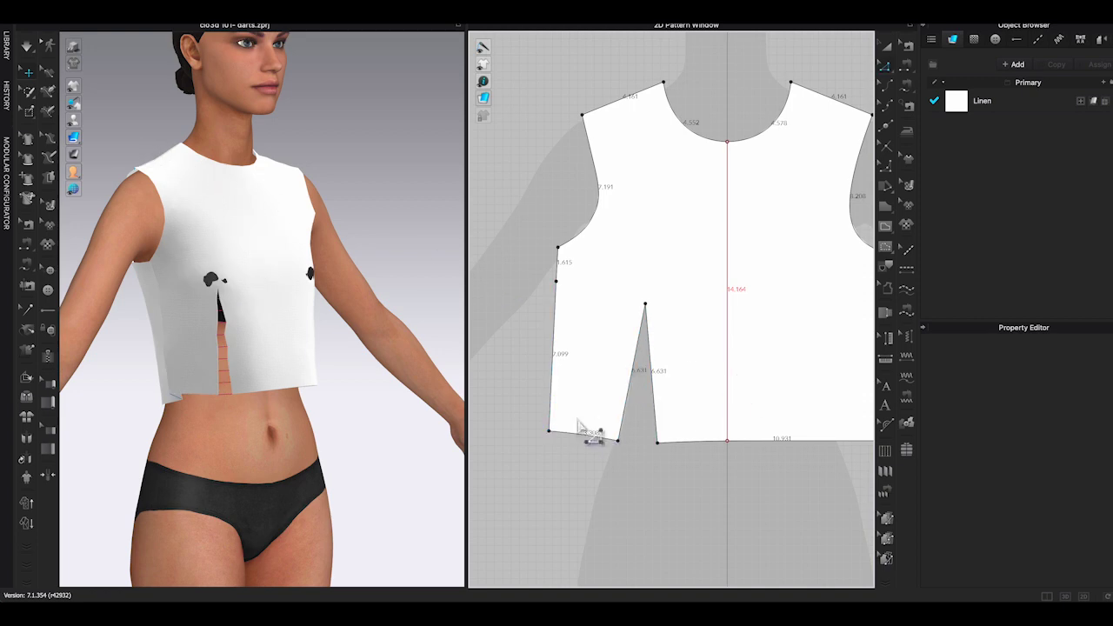
Step: Rotate the waist dart to the hem corner of the side seam as a French dart with legs of about 6.65 in
{"action": "left_click", "coordinate": [630, 398]}
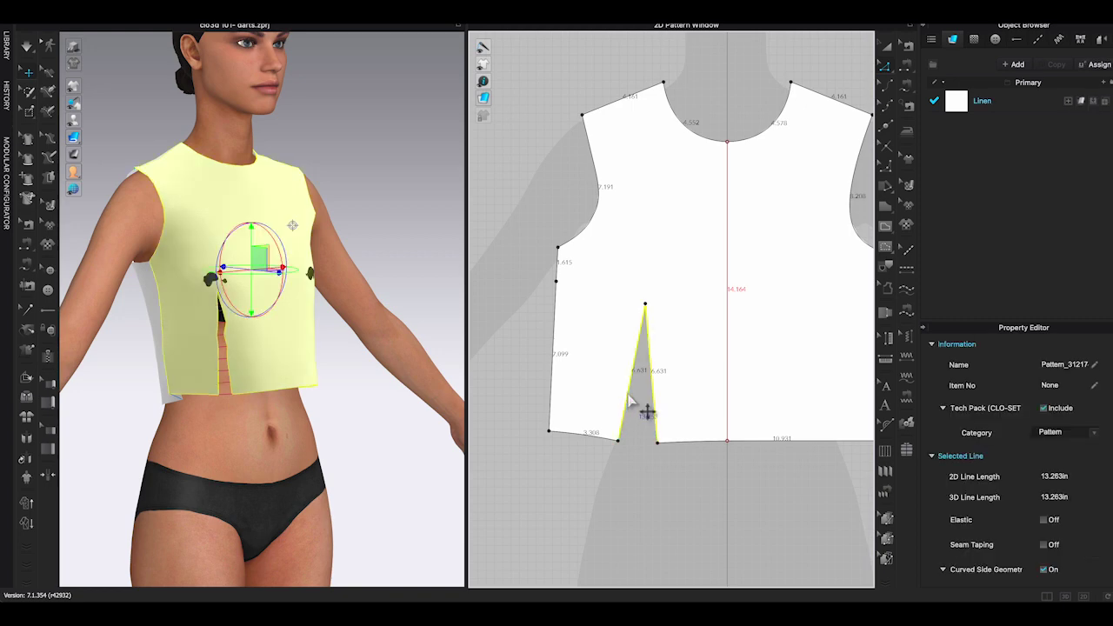
{"action": "right_click", "coordinate": [630, 399]}
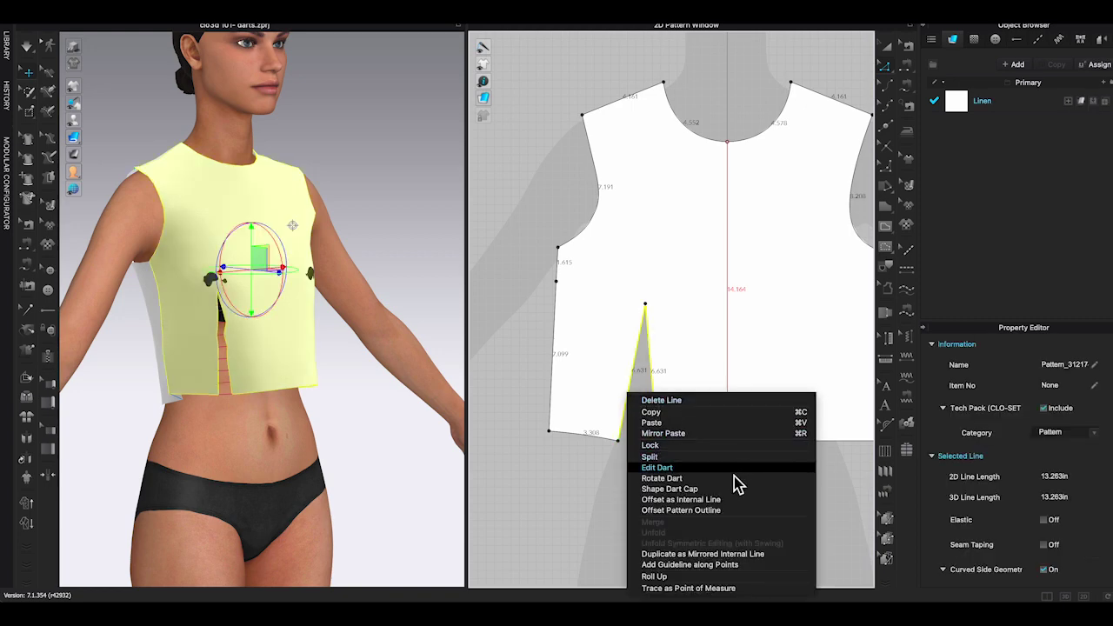
{"action": "left_click", "coordinate": [734, 478]}
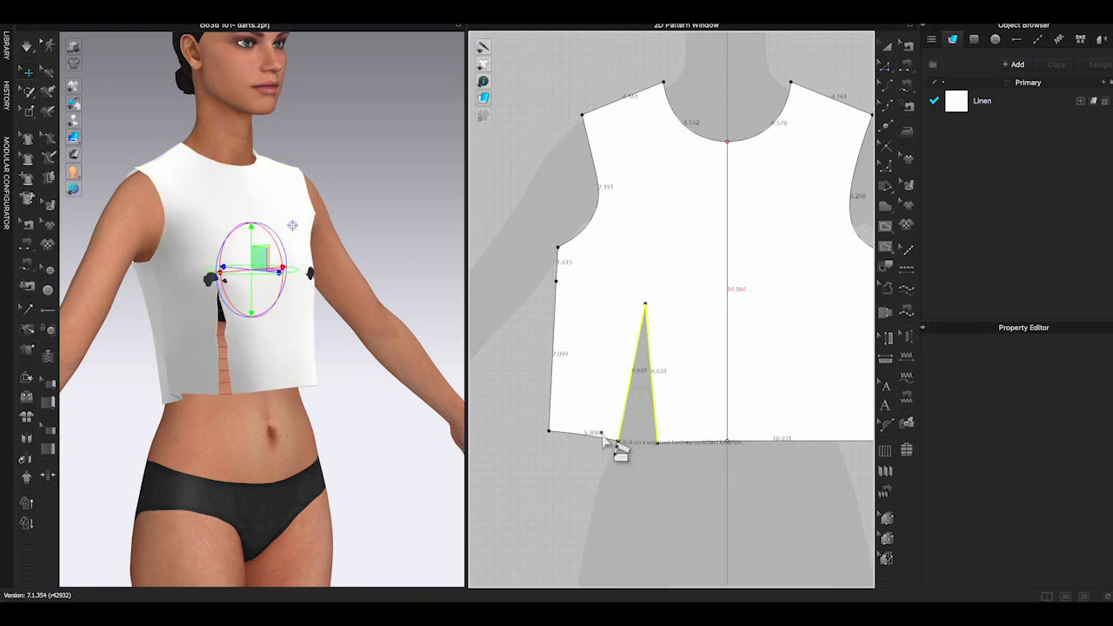
{"action": "left_click", "coordinate": [548, 433]}
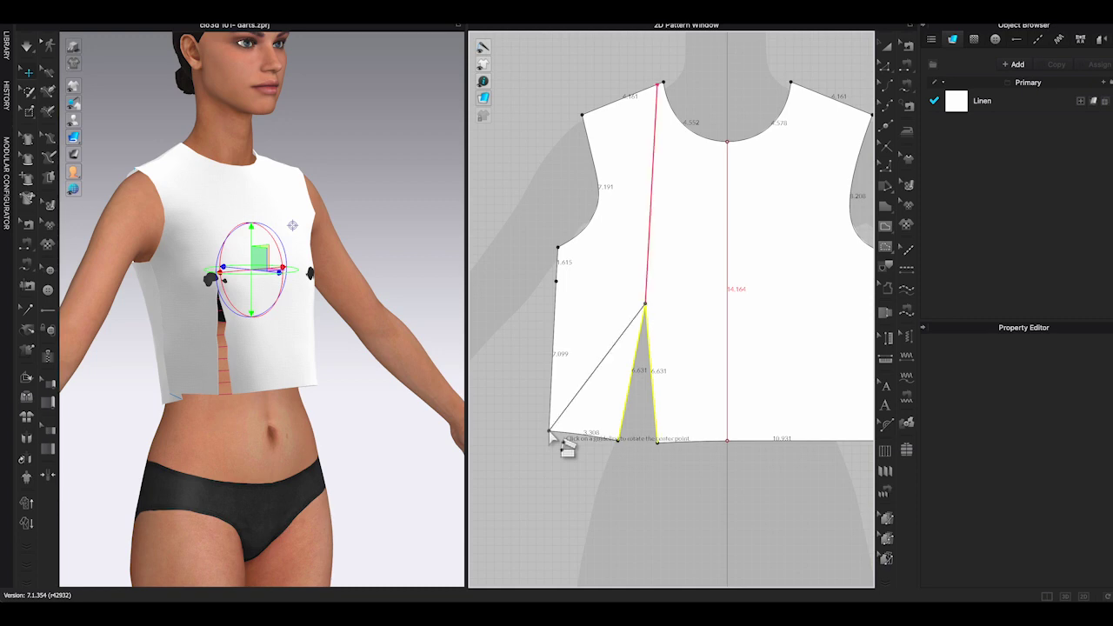
{"action": "left_click", "coordinate": [645, 306]}
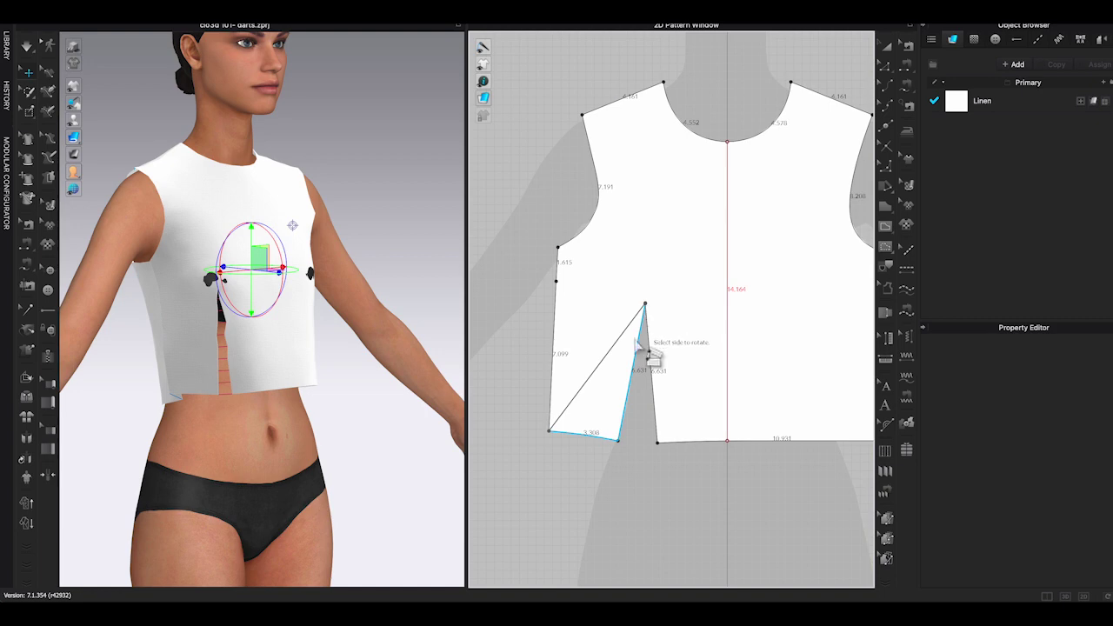
{"action": "left_click", "coordinate": [648, 416]}
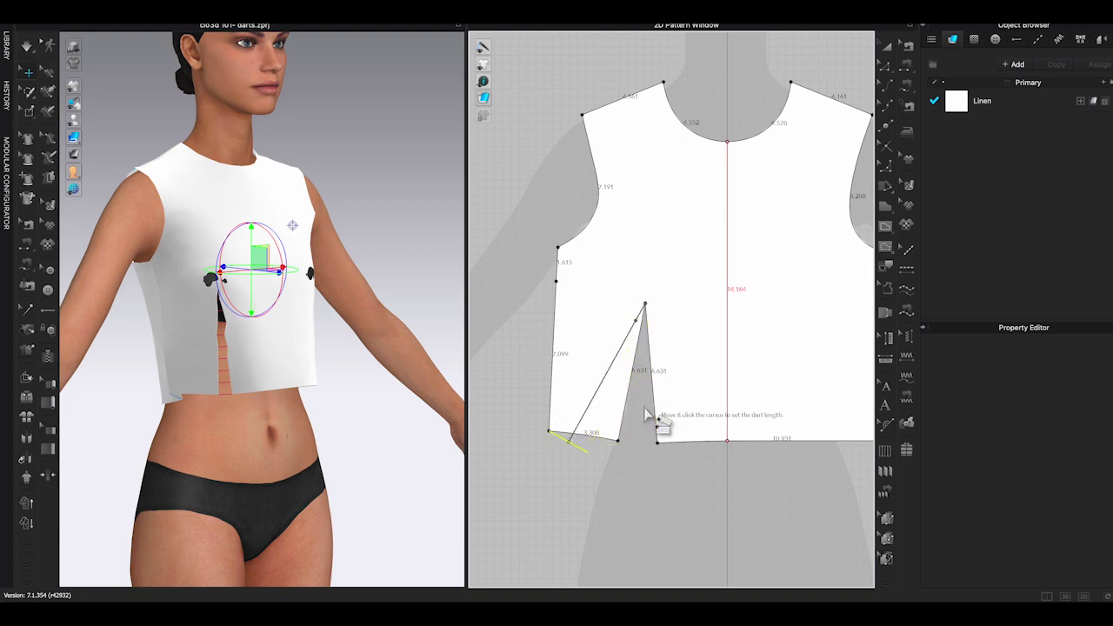
{"action": "left_click", "coordinate": [636, 324]}
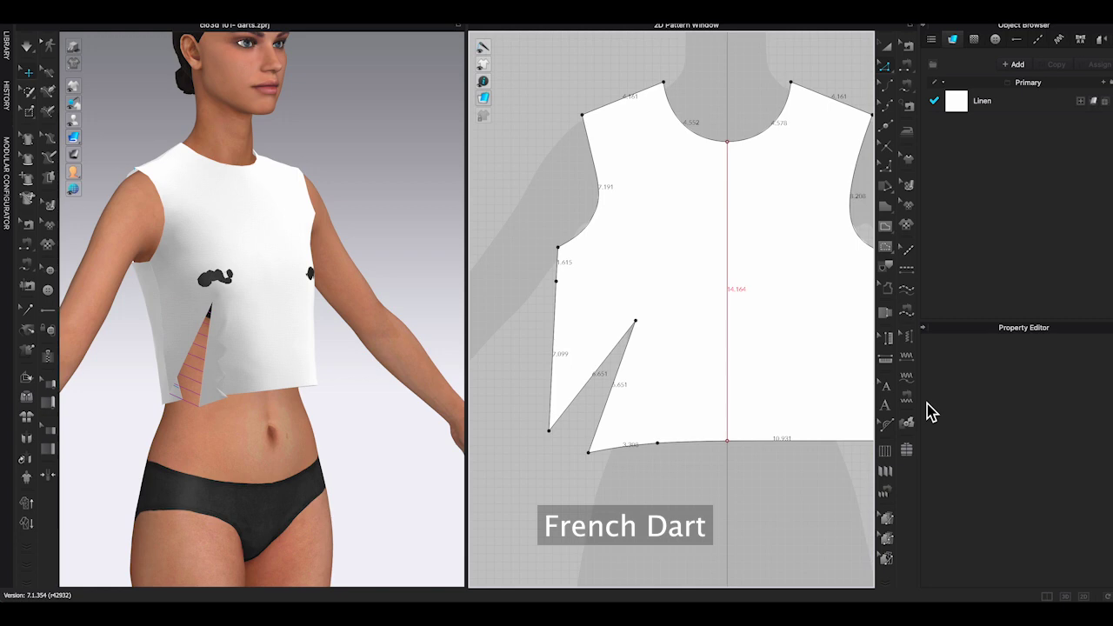
Step: Simulate the garment from the front to close the French dart and check its drape on the avatar
{"action": "right_click_drag", "start_coordinate": [335, 446], "coordinate": [314, 447]}
{"action": "key", "text": "space"}
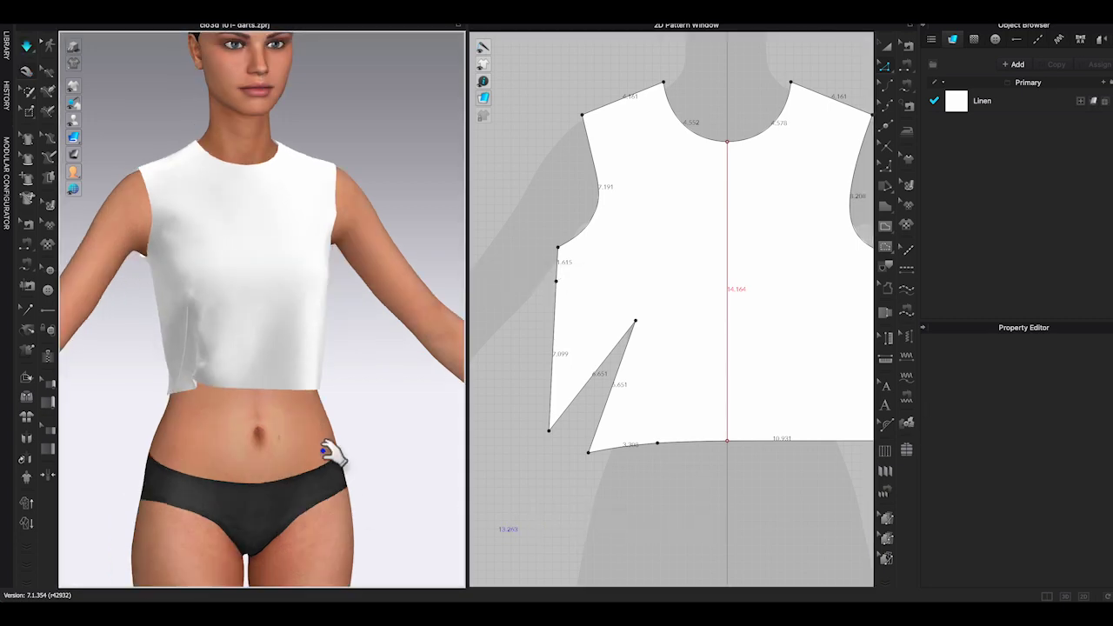
{"action": "left_click", "coordinate": [213, 361]}
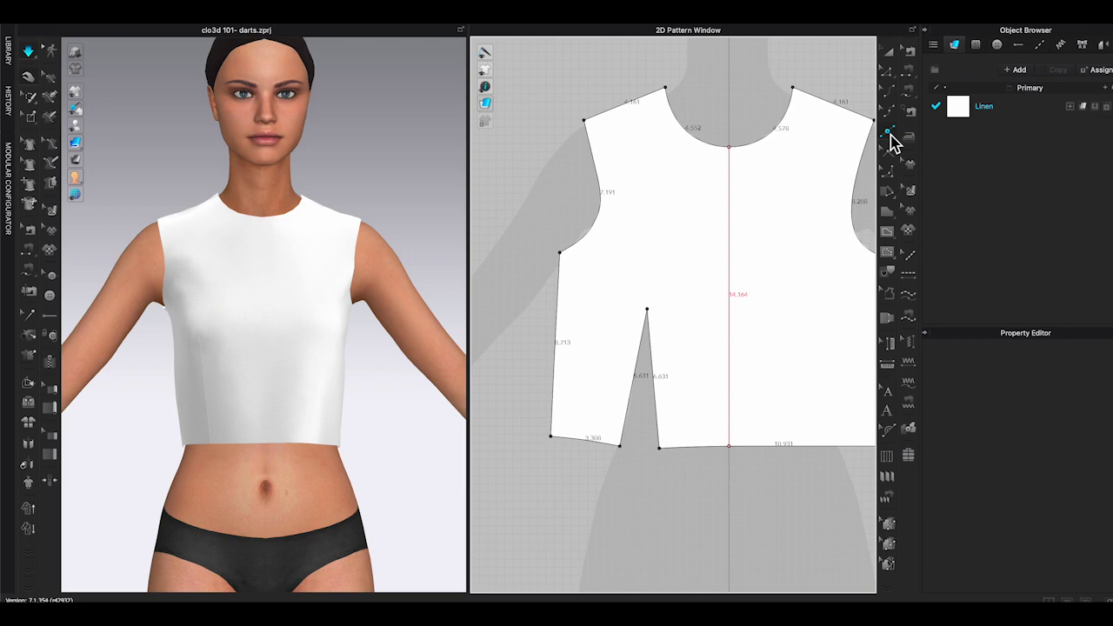
Step: Add a point on the armhole about 3 in from the underarm corner and draw an internal line from it to the waist dart's tip
{"action": "left_click", "coordinate": [889, 132]}
{"action": "left_click", "coordinate": [599, 206]}
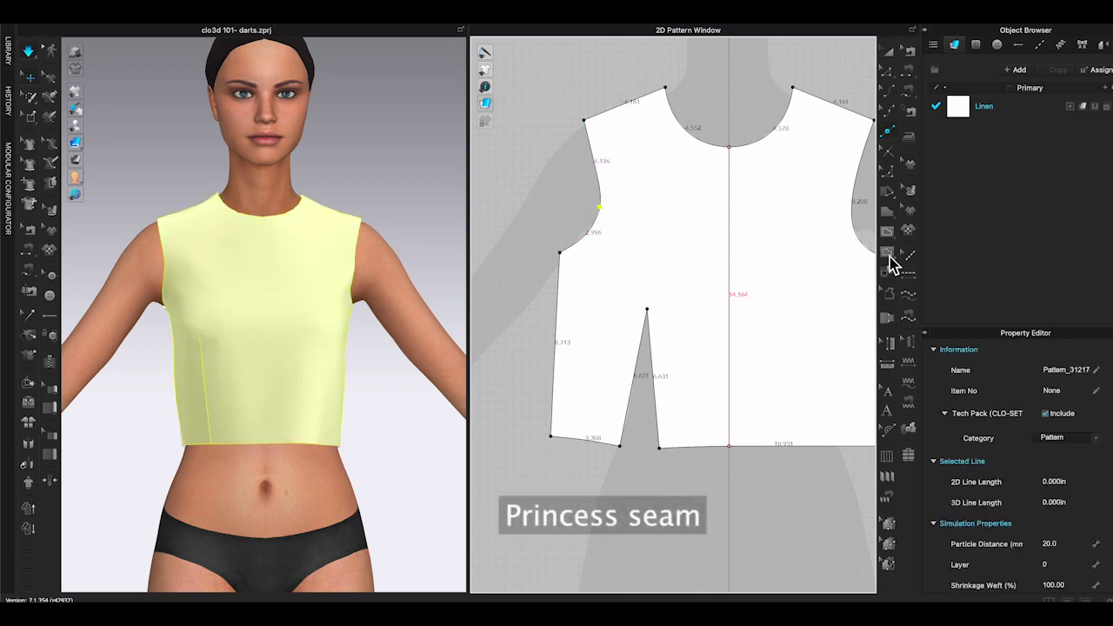
{"action": "left_click", "coordinate": [888, 233]}
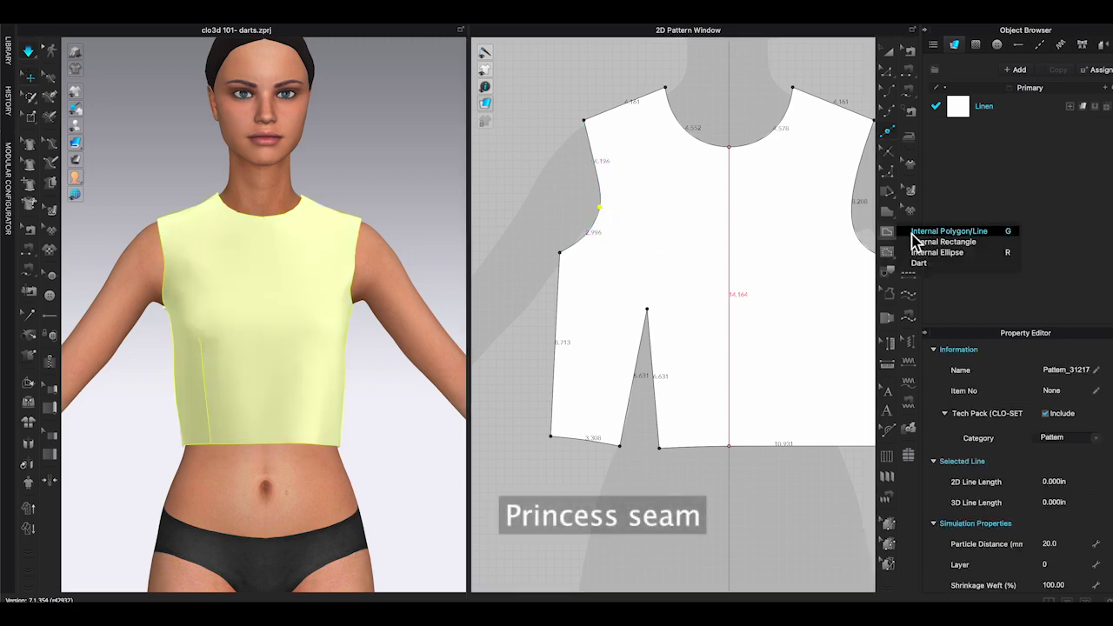
{"action": "left_click", "coordinate": [915, 231]}
{"action": "left_click", "coordinate": [599, 206]}
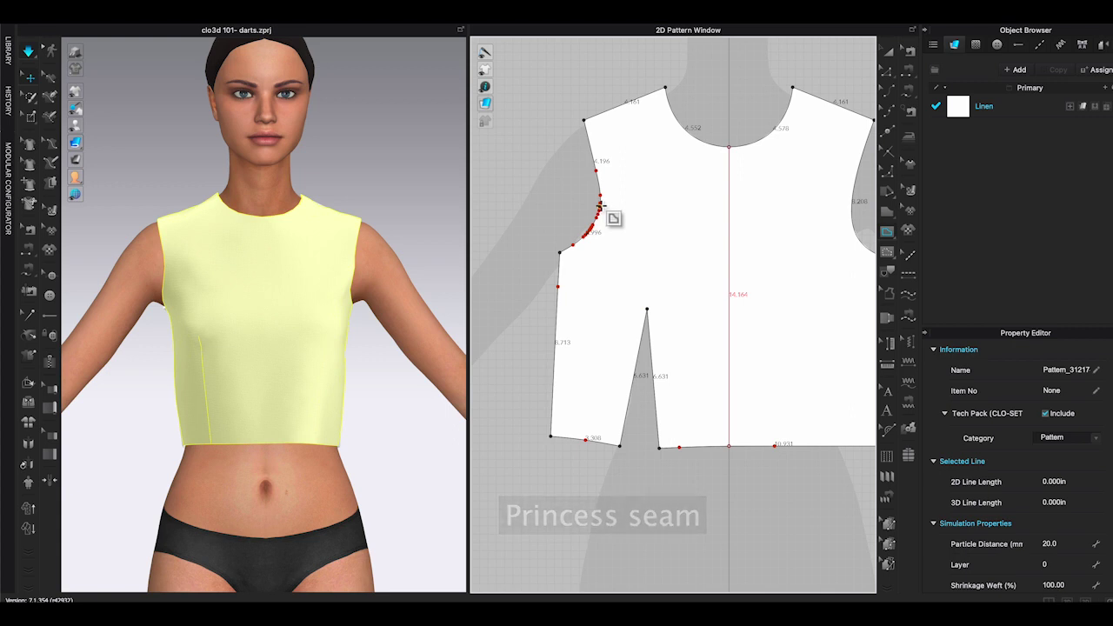
{"action": "double_click", "coordinate": [648, 308]}
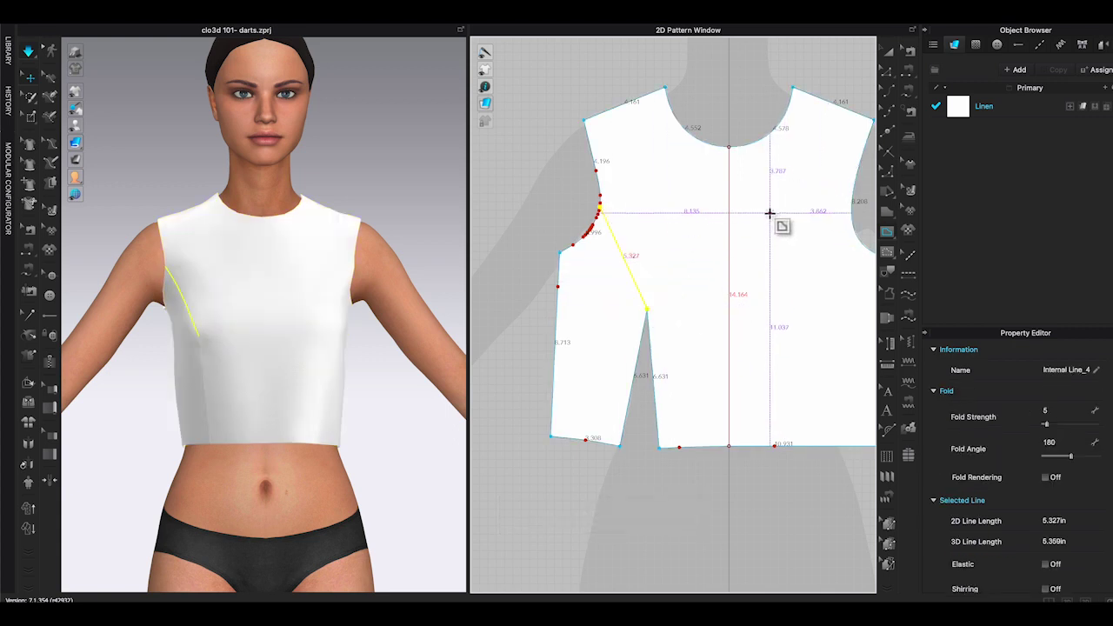
Step: Curve the internal line towards the center front to about 5.4 in long for the princess seam, and return to Edit Pattern
{"action": "left_click", "coordinate": [894, 98]}
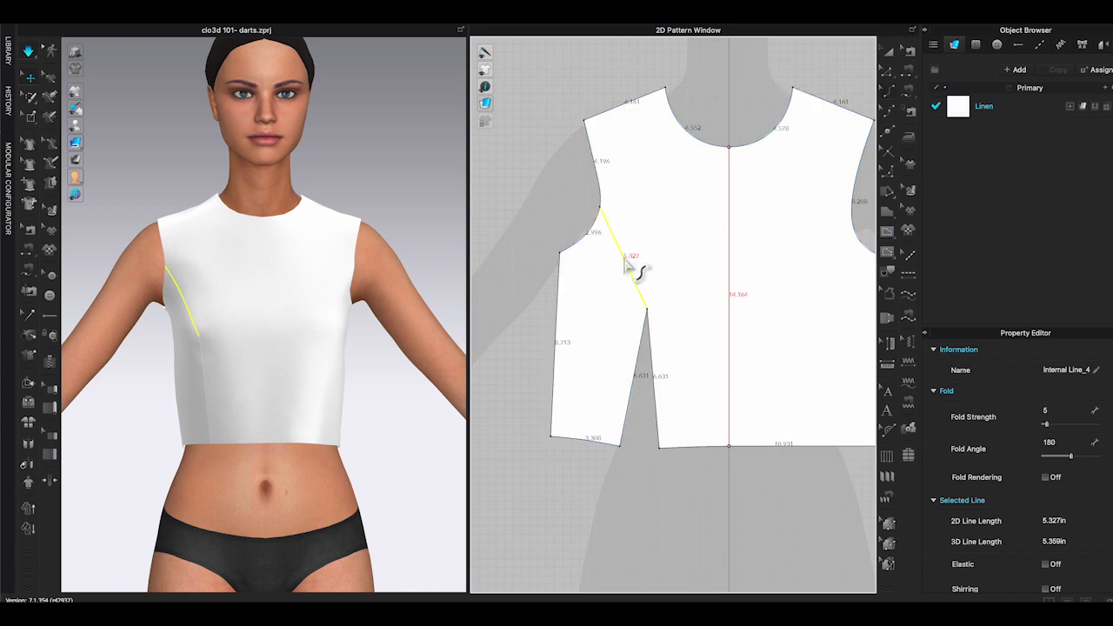
{"action": "left_click_drag", "start_coordinate": [627, 261], "coordinate": [638, 254]}
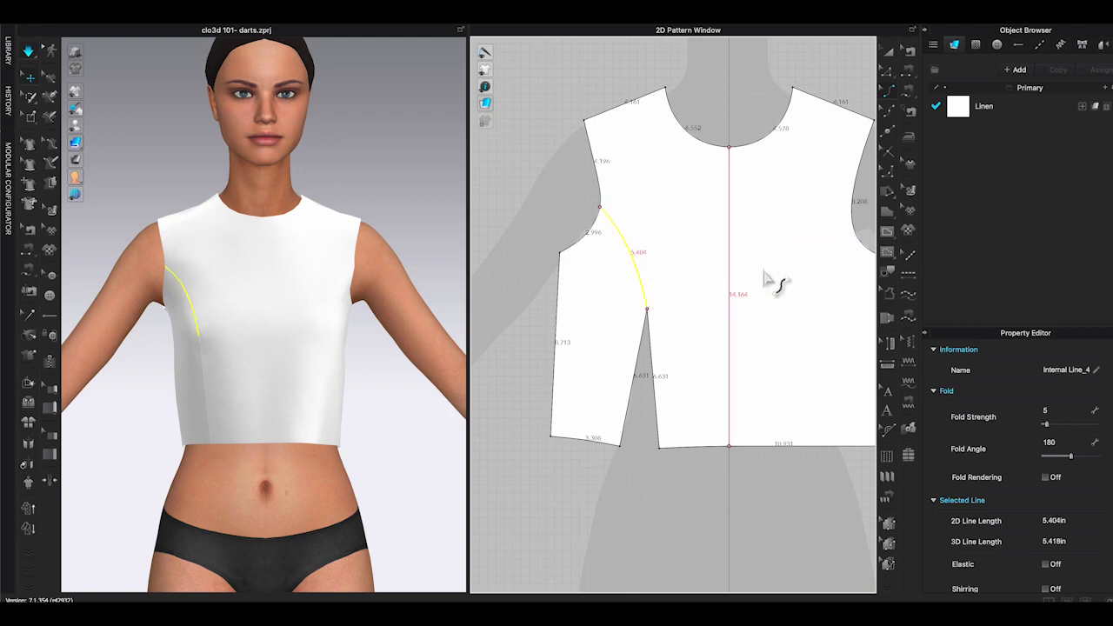
{"action": "left_click", "coordinate": [889, 70]}
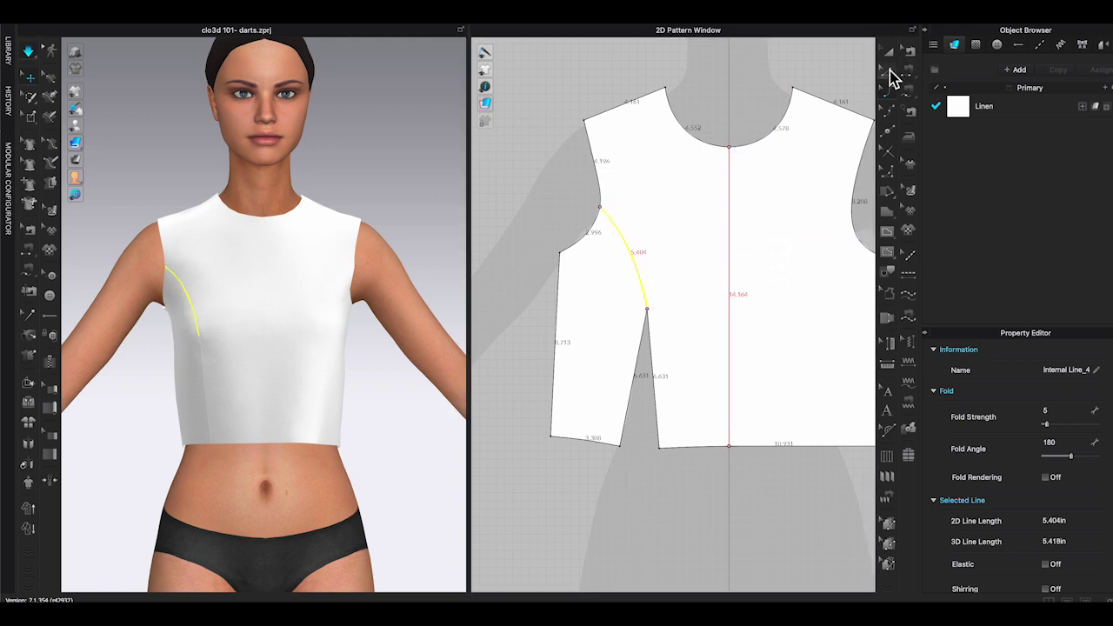
{"action": "left_click", "coordinate": [758, 100]}
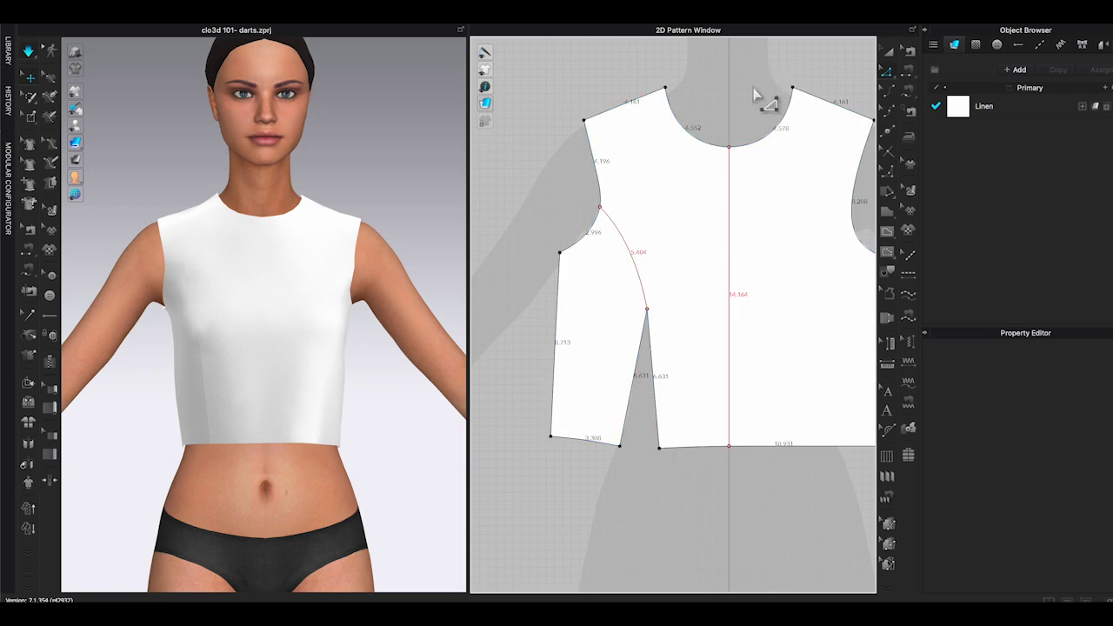
Step: Cut and sew along the curved internal line and round the dart-tip corner, about 3 in long on the side panel and 1.5 in on the front
{"action": "right_click", "coordinate": [636, 259]}
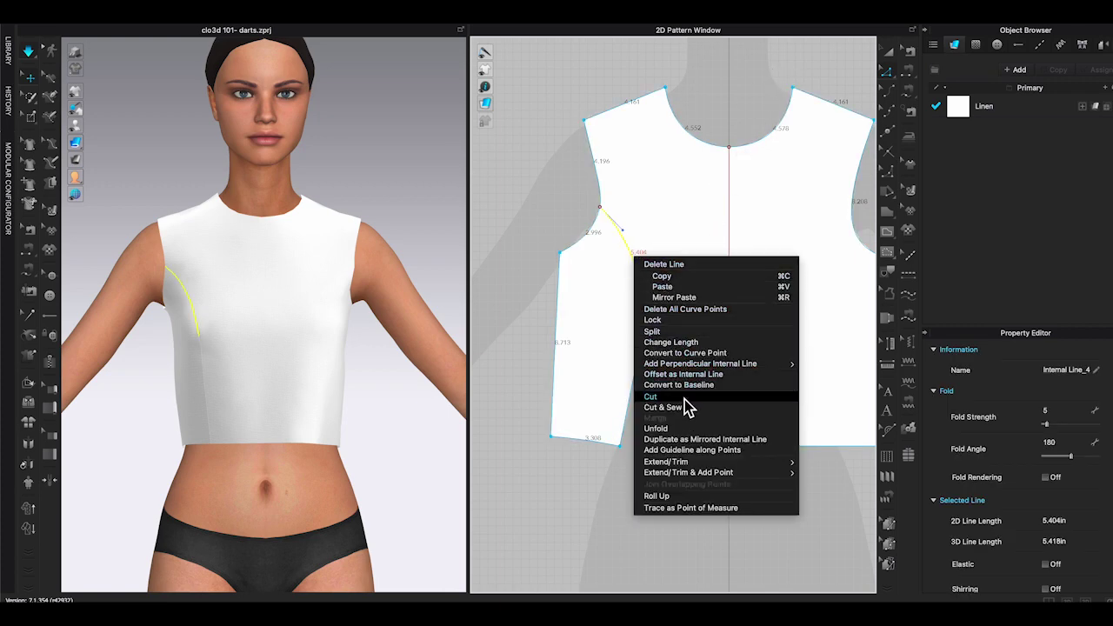
{"action": "left_click", "coordinate": [684, 408]}
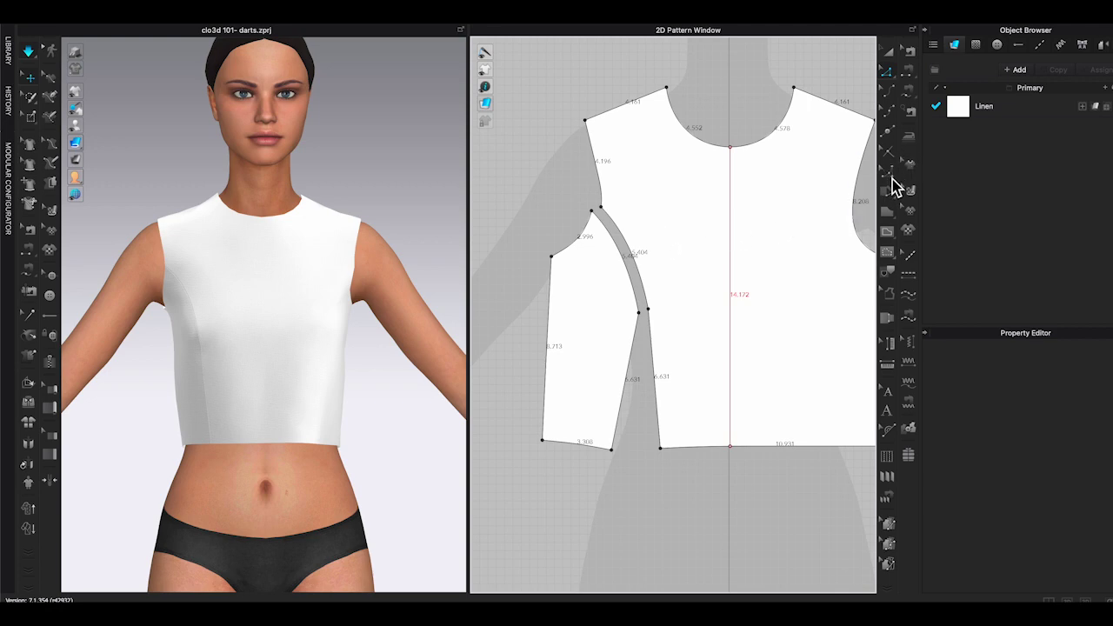
{"action": "left_click", "coordinate": [889, 174]}
{"action": "left_click_drag", "start_coordinate": [629, 328], "coordinate": [606, 359]}
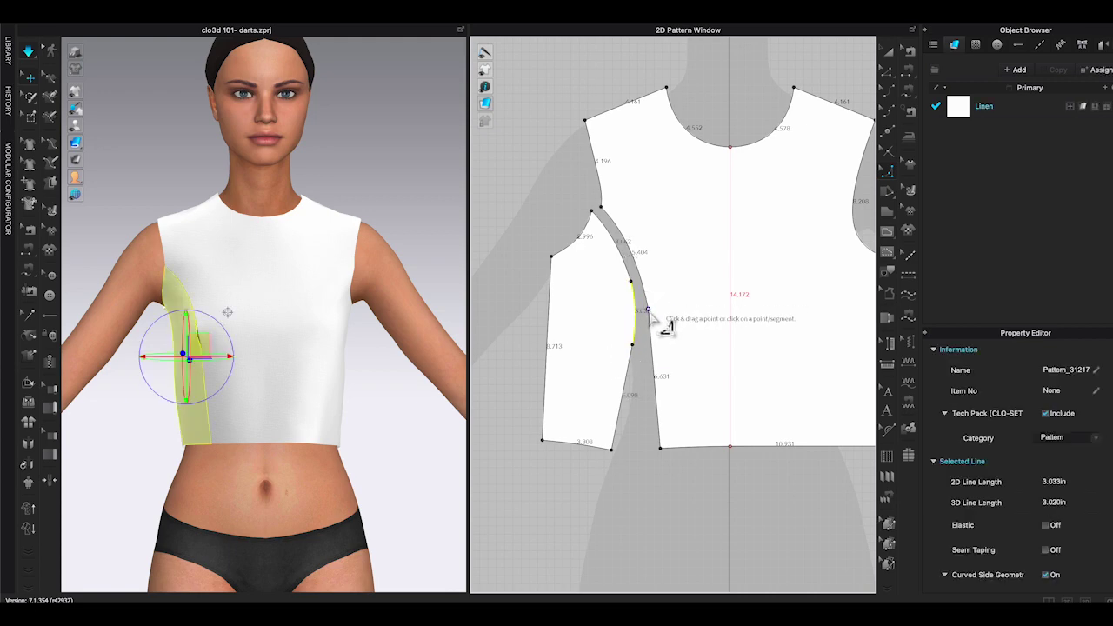
{"action": "left_click_drag", "start_coordinate": [649, 310], "coordinate": [637, 333]}
{"action": "left_click", "coordinate": [644, 330]}
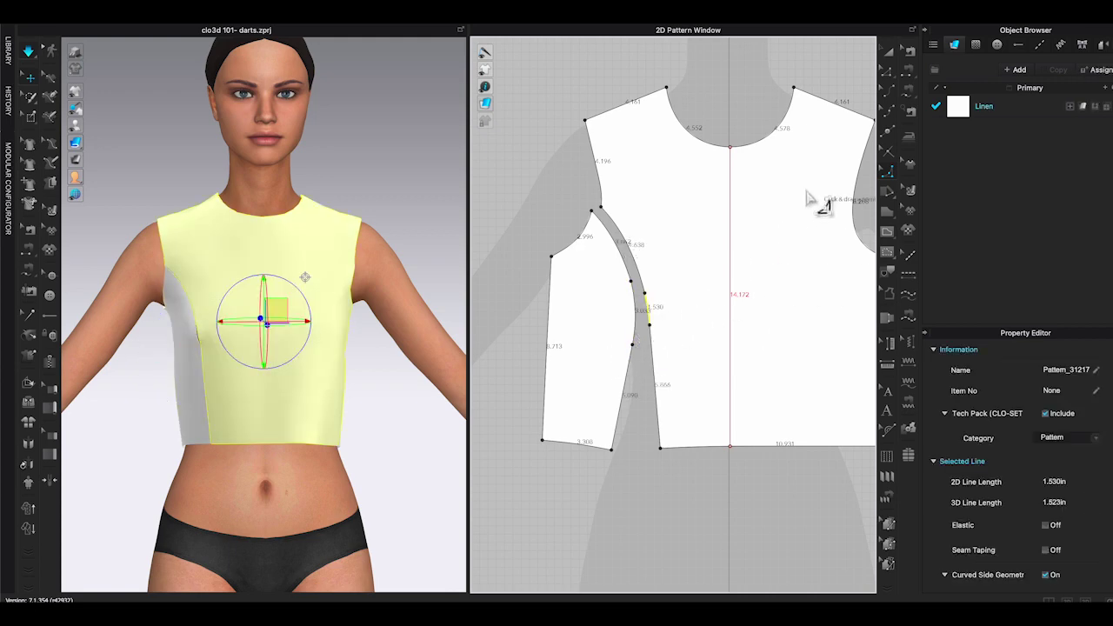
Step: Convert the points around the rounded corners of both panels to curve points so each princess edge forms one continuous segment
{"action": "left_click_drag", "start_coordinate": [596, 268], "coordinate": [657, 326]}
{"action": "right_click", "coordinate": [649, 329]}
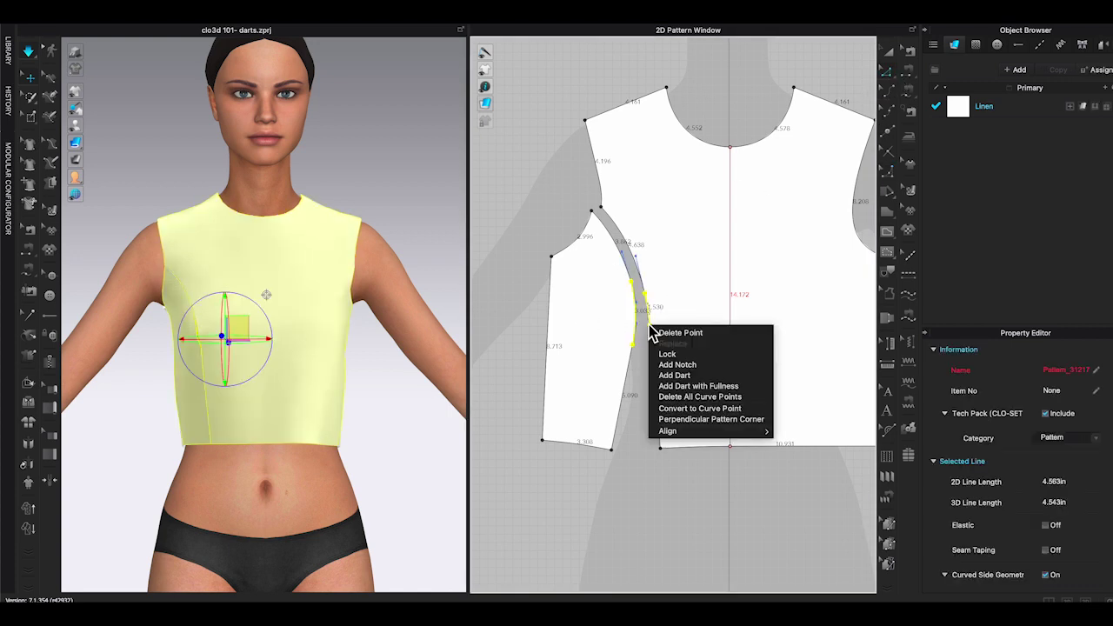
{"action": "left_click", "coordinate": [700, 408]}
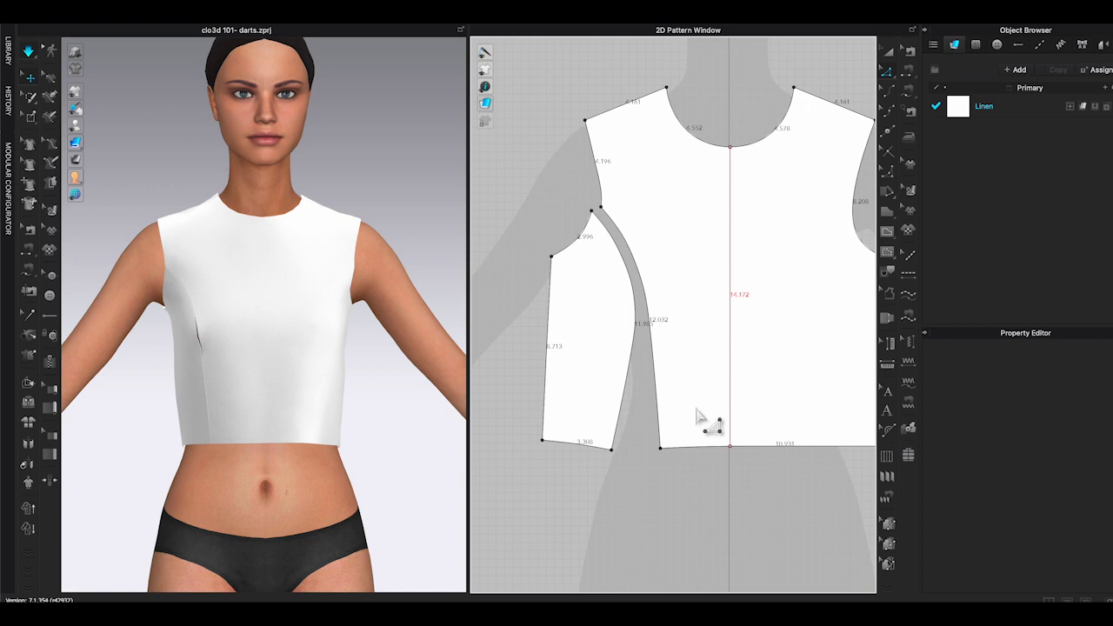
Step: Move the side panel slightly farther away from the front panel to separate their princess edges
{"action": "left_click", "coordinate": [888, 53]}
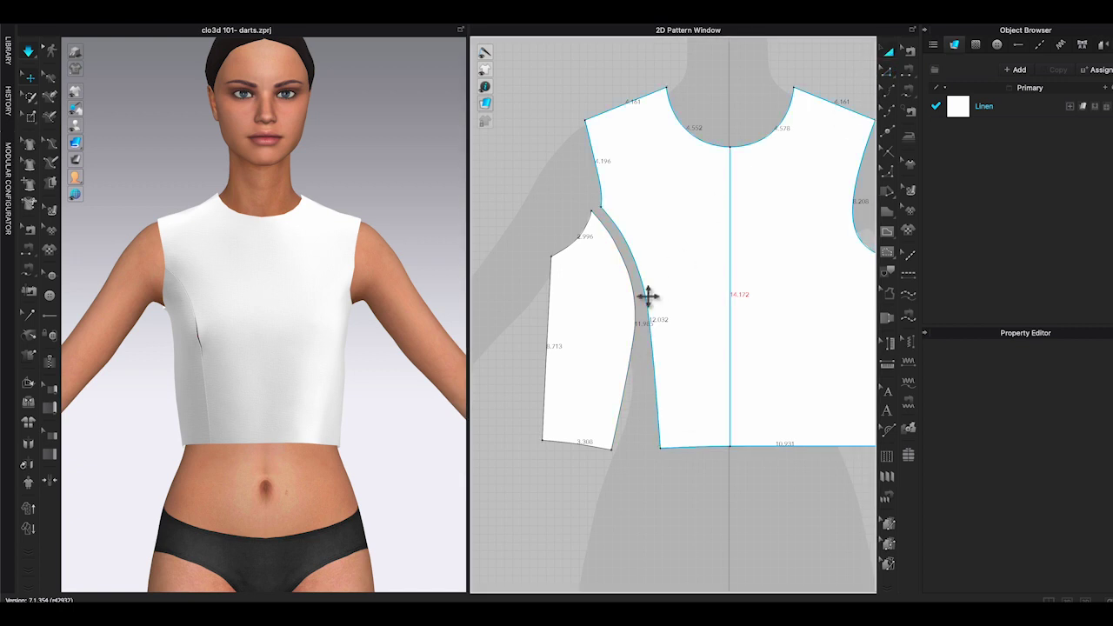
{"action": "left_click_drag", "start_coordinate": [617, 303], "coordinate": [603, 305]}
{"action": "scroll", "coordinate": [636, 333], "scroll_direction": "up", "scroll_amount": 4}
{"action": "scroll", "coordinate": [635, 333], "scroll_direction": "up", "scroll_amount": 5}
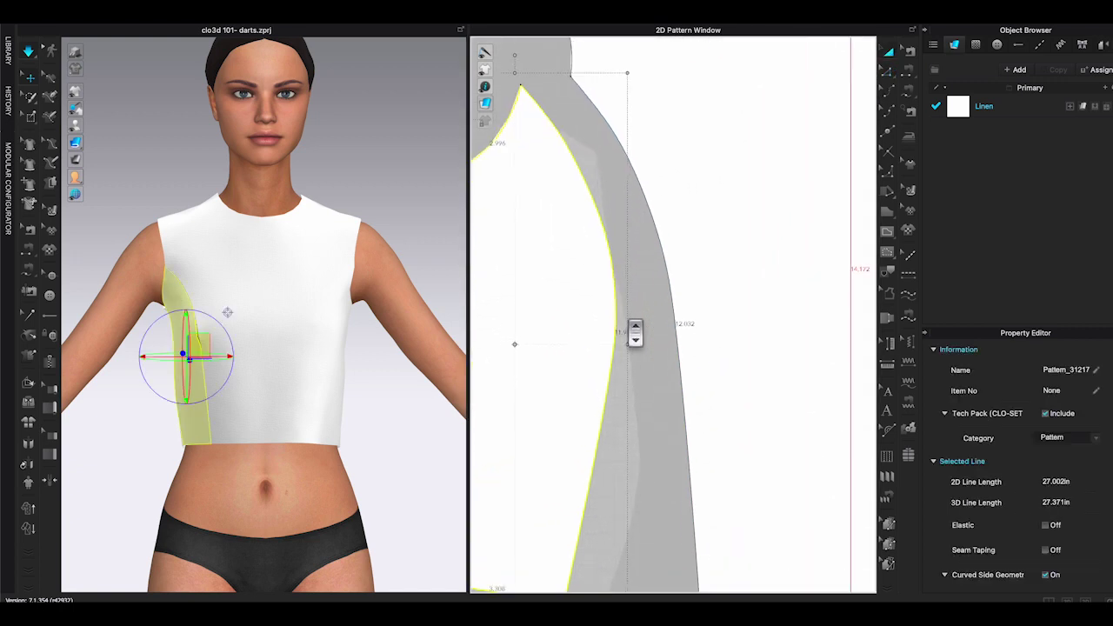
{"action": "left_click", "coordinate": [653, 395]}
{"action": "scroll", "coordinate": [653, 383], "scroll_direction": "down", "scroll_amount": 1}
{"action": "scroll", "coordinate": [652, 381], "scroll_direction": "down", "scroll_amount": 3}
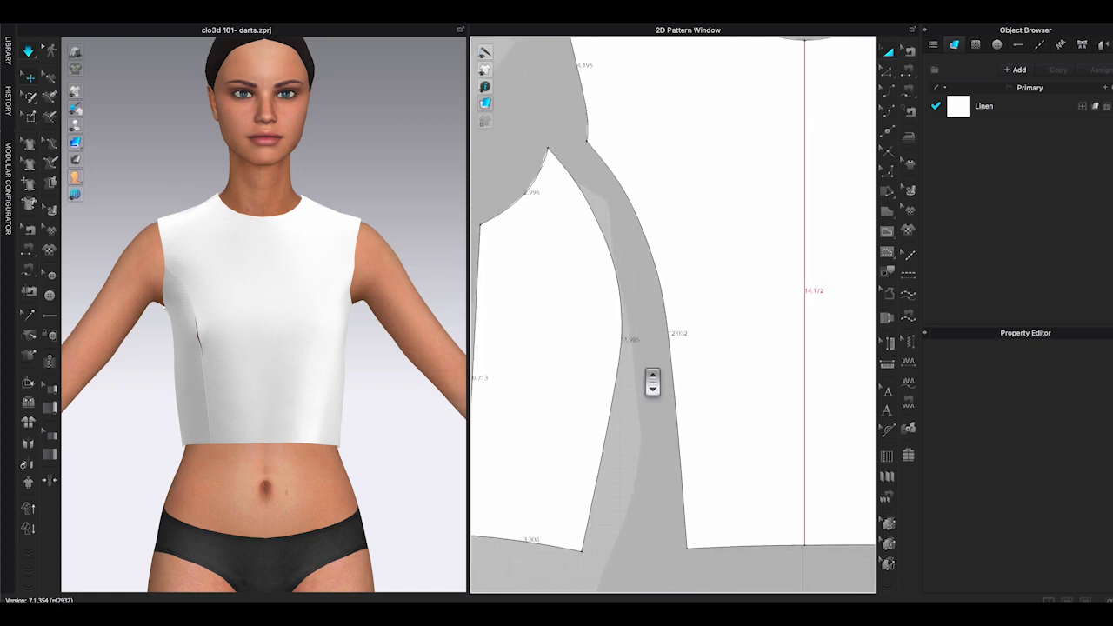
Step: Set the length of the princess edge to 12 in on both the front panel and the side panel
{"action": "left_click", "coordinate": [903, 75]}
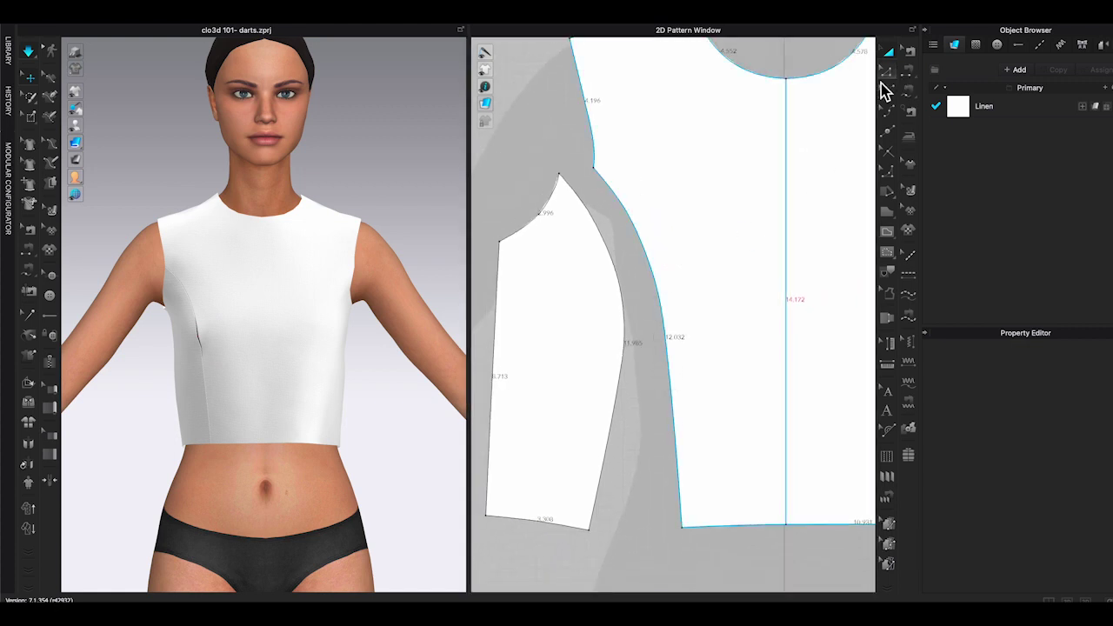
{"action": "right_click", "coordinate": [656, 292]}
{"action": "left_click", "coordinate": [701, 375]}
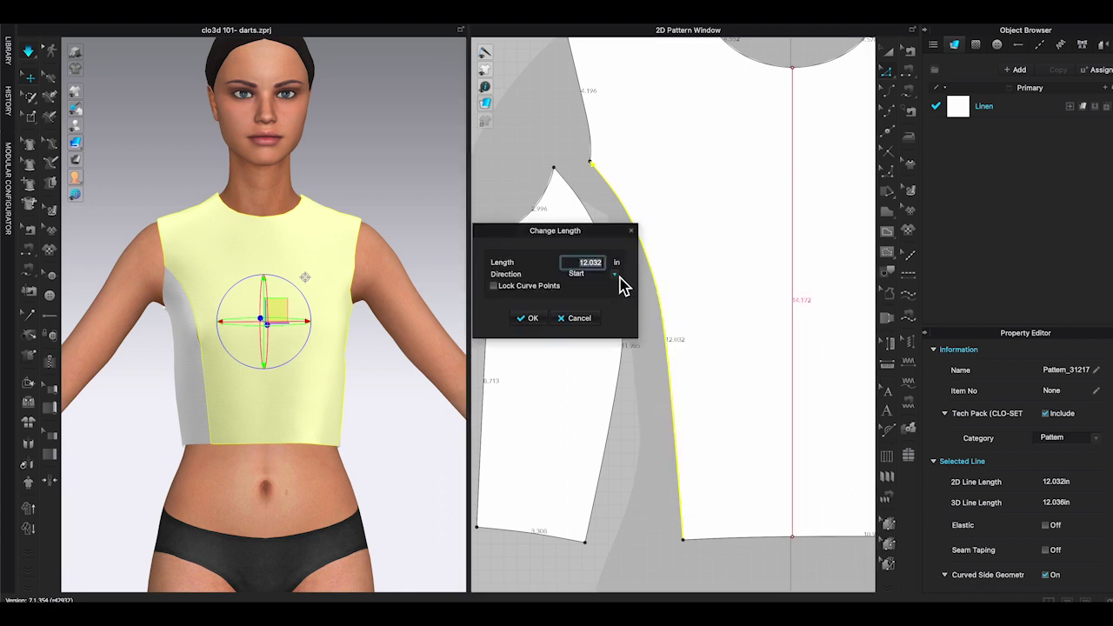
{"action": "type", "text": "12"}
{"action": "key", "text": "Return"}
{"action": "right_click", "coordinate": [624, 313]}
{"action": "left_click", "coordinate": [670, 396]}
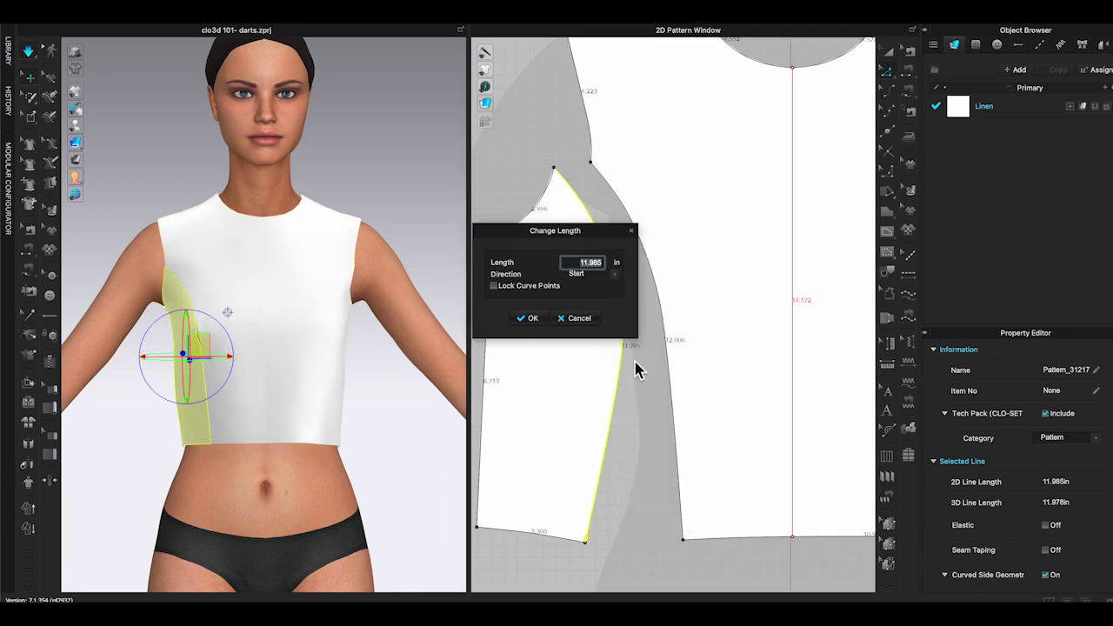
{"action": "type", "text": "12"}
{"action": "left_click", "coordinate": [530, 319]}
{"action": "left_click", "coordinate": [640, 393]}
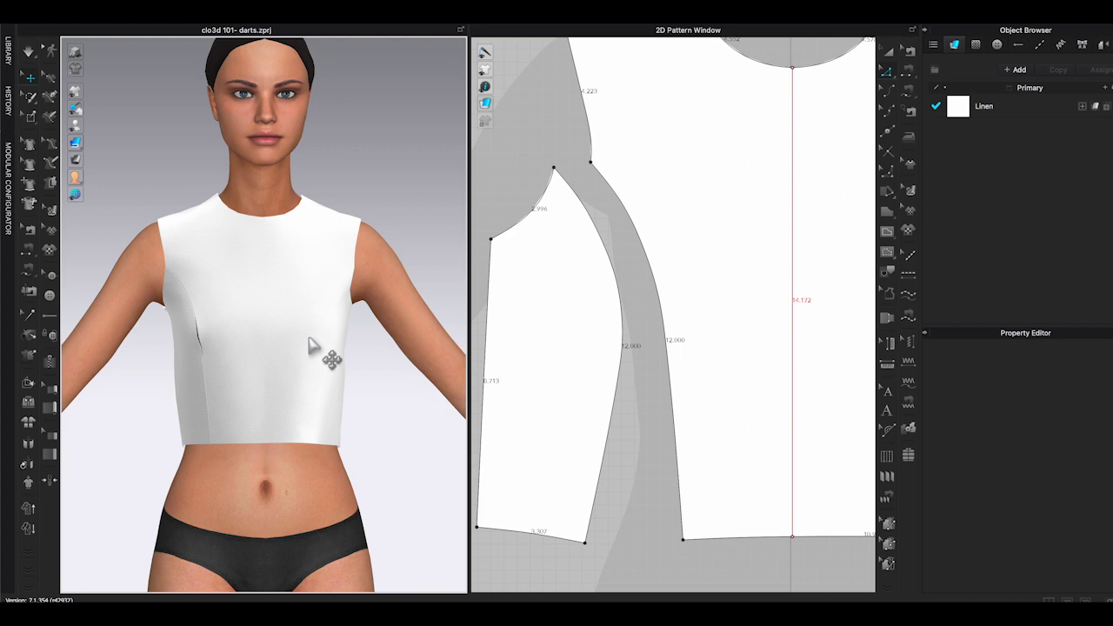
Step: Delete the old dart sewing and sew the full princess edge of the front panel to the matching edge of the side panel
{"action": "right_click_drag", "start_coordinate": [266, 348], "coordinate": [391, 361]}
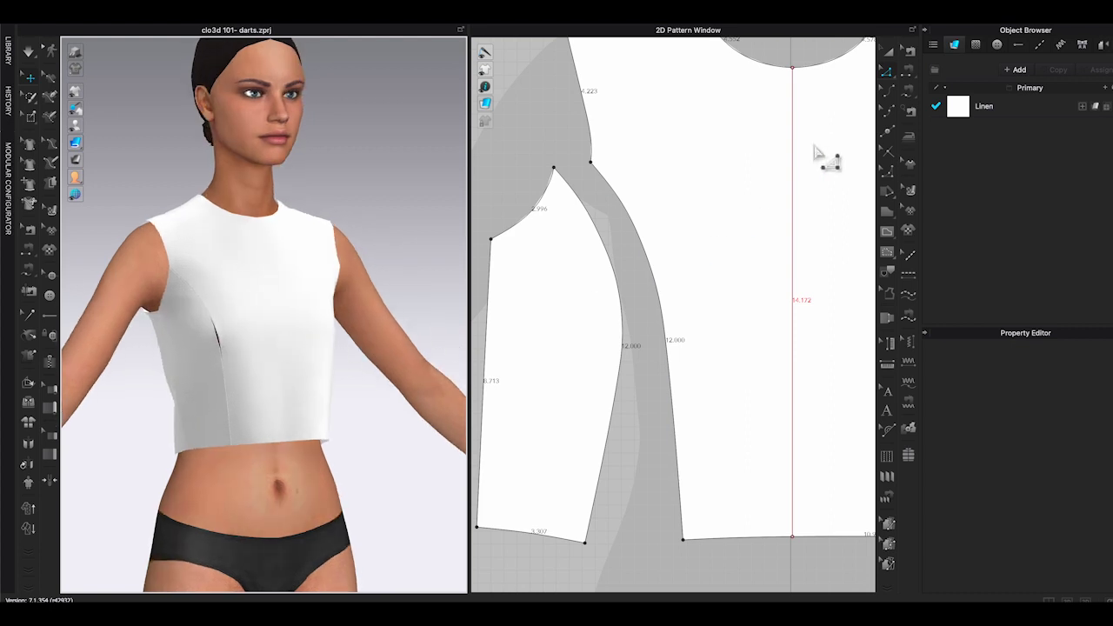
{"action": "left_click", "coordinate": [909, 52]}
{"action": "left_click", "coordinate": [641, 334]}
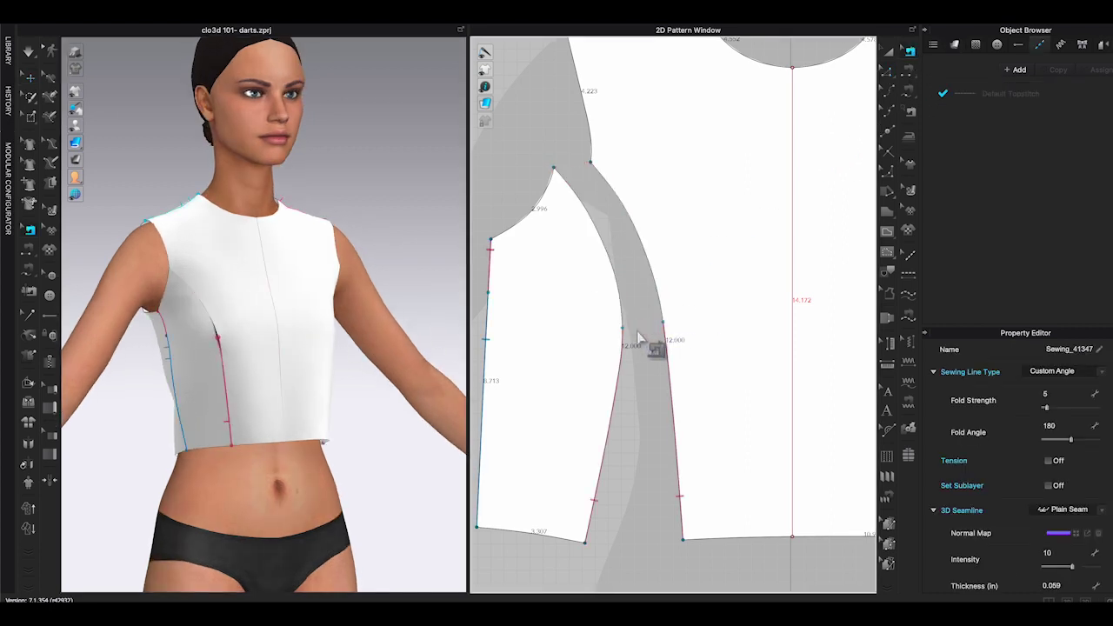
{"action": "key", "text": "Delete"}
{"action": "left_click", "coordinate": [912, 89]}
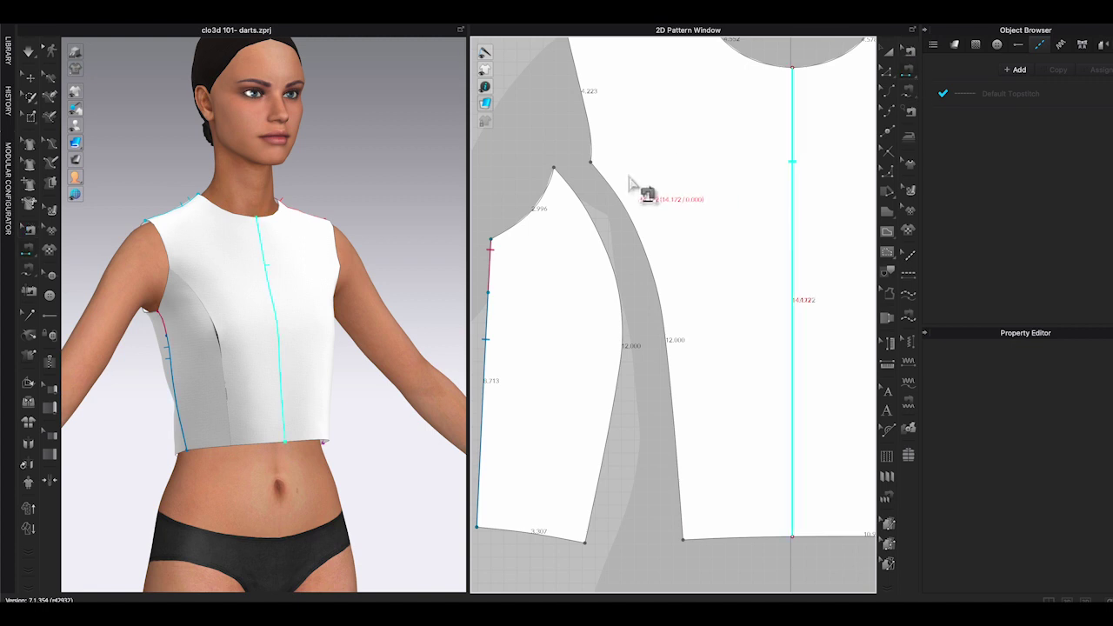
{"action": "left_click", "coordinate": [632, 227]}
{"action": "left_click", "coordinate": [791, 162]}
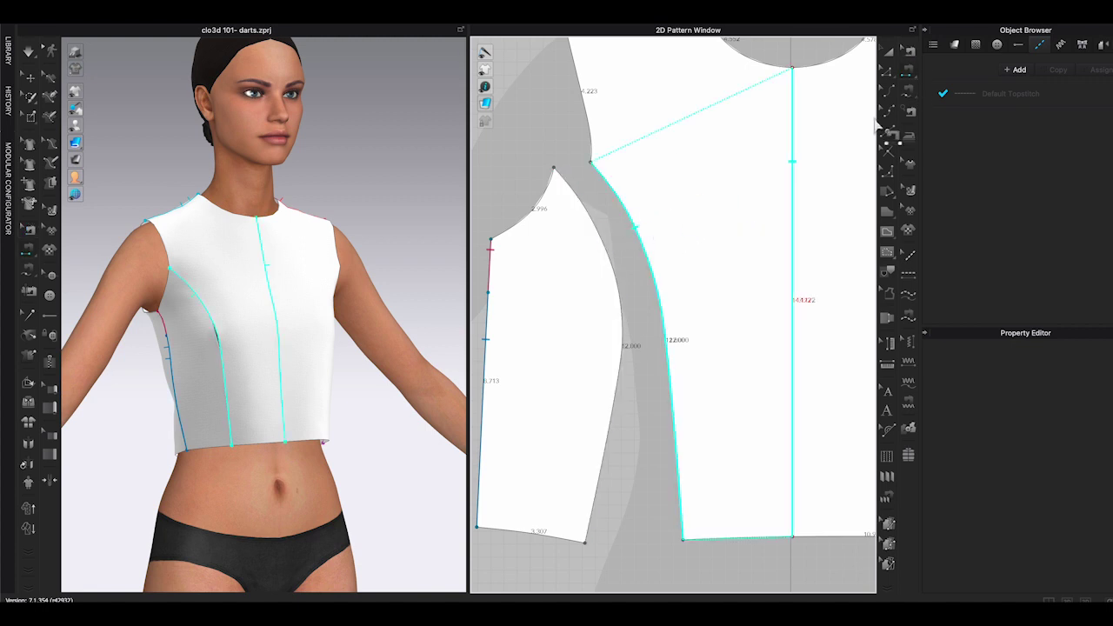
{"action": "left_click", "coordinate": [603, 253]}
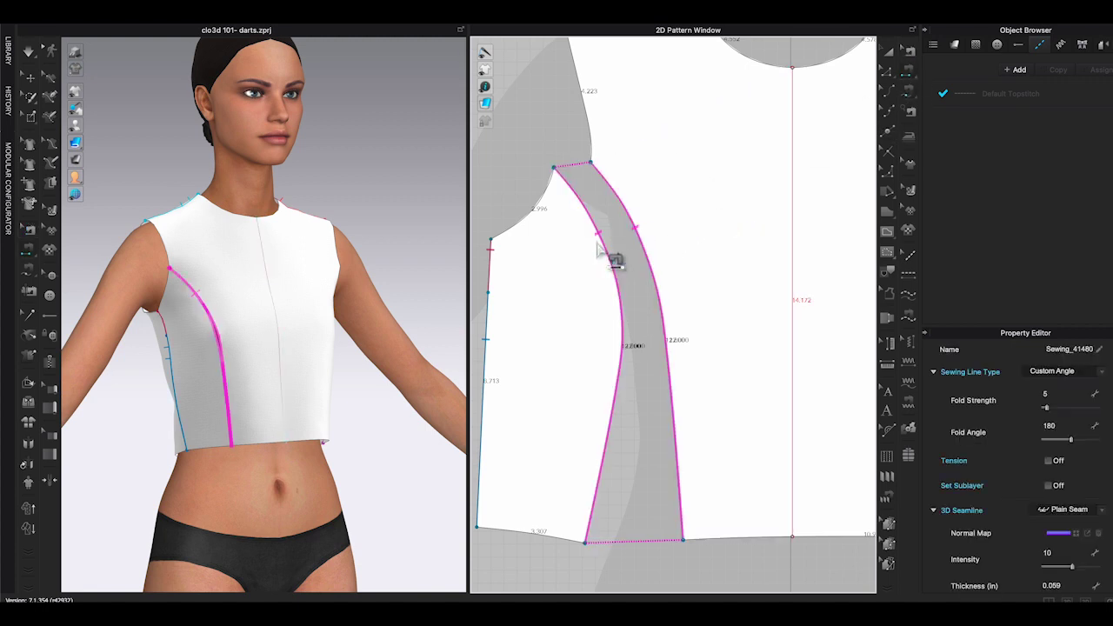
Step: Simulate the garment to close the princess seam and check its drape on the avatar
{"action": "left_click", "coordinate": [29, 78]}
{"action": "key", "text": "space"}
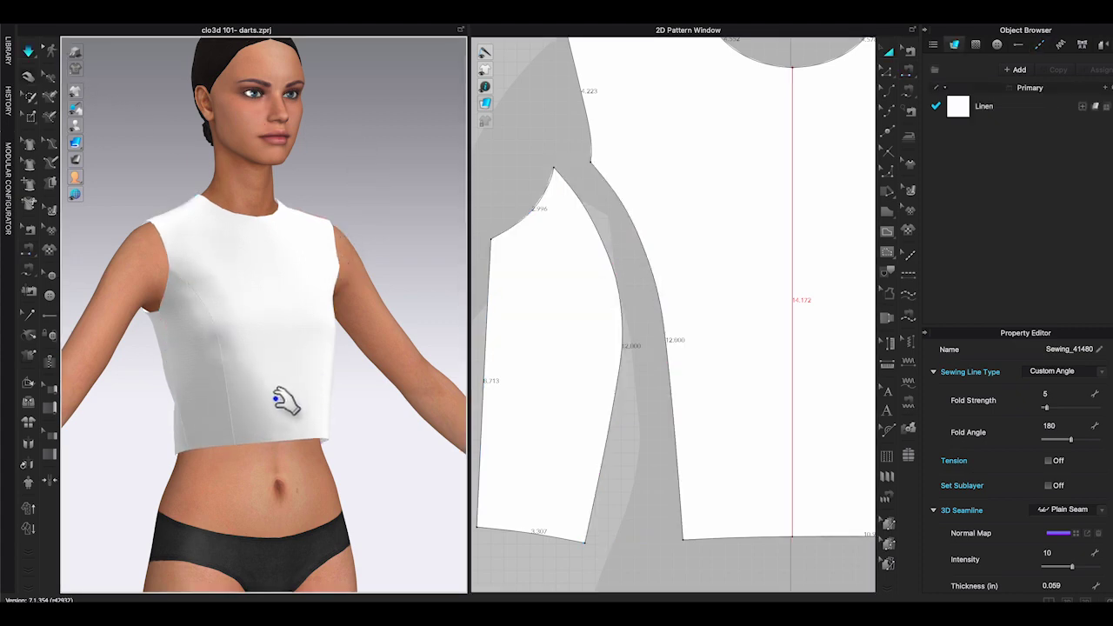
{"action": "right_click_drag", "start_coordinate": [278, 397], "coordinate": [270, 403]}
{"action": "right_click_drag", "start_coordinate": [270, 402], "coordinate": [266, 400]}
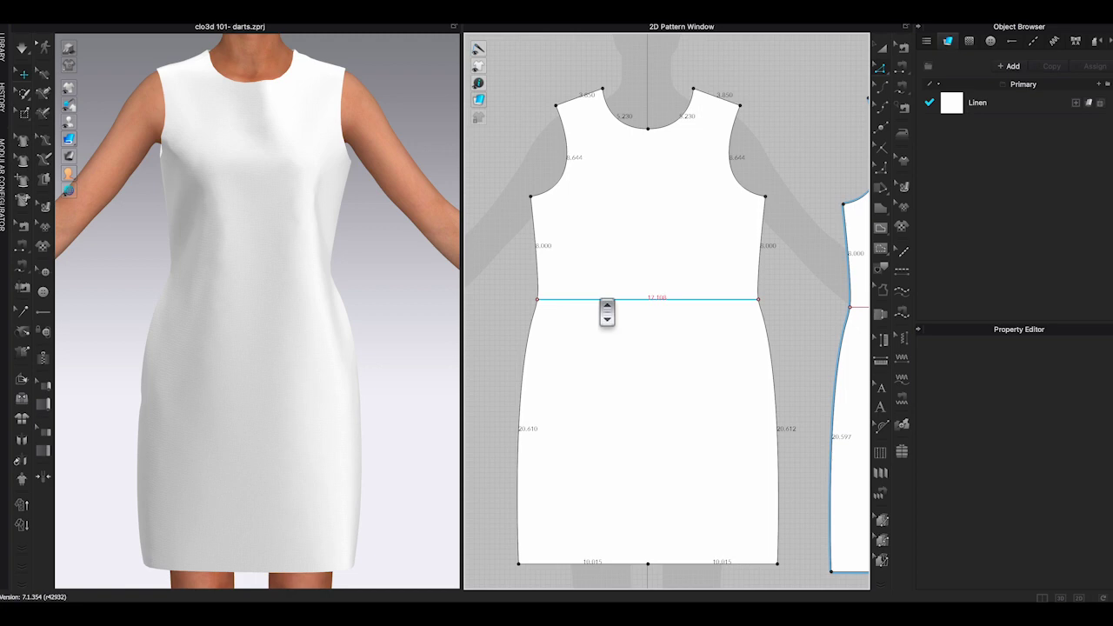
Step: Create a fish-eye dart on the dress front's waistline, about 4 in from the left side seam, 0.5 in wide each side, 6 in up and 4 in down
{"action": "left_click", "coordinate": [881, 128]}
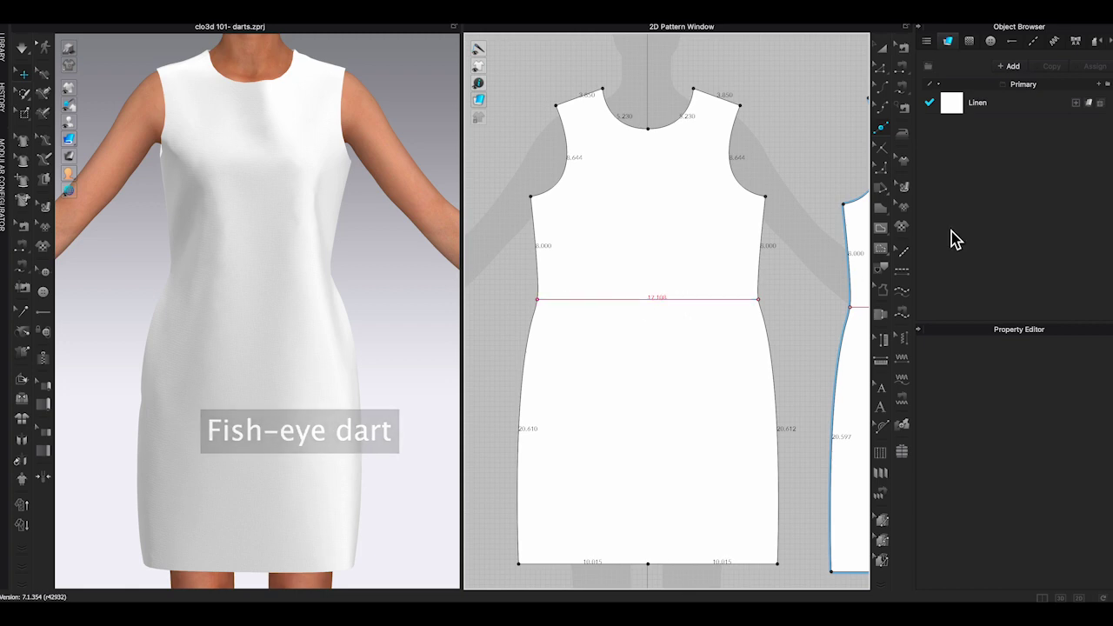
{"action": "left_click", "coordinate": [887, 232]}
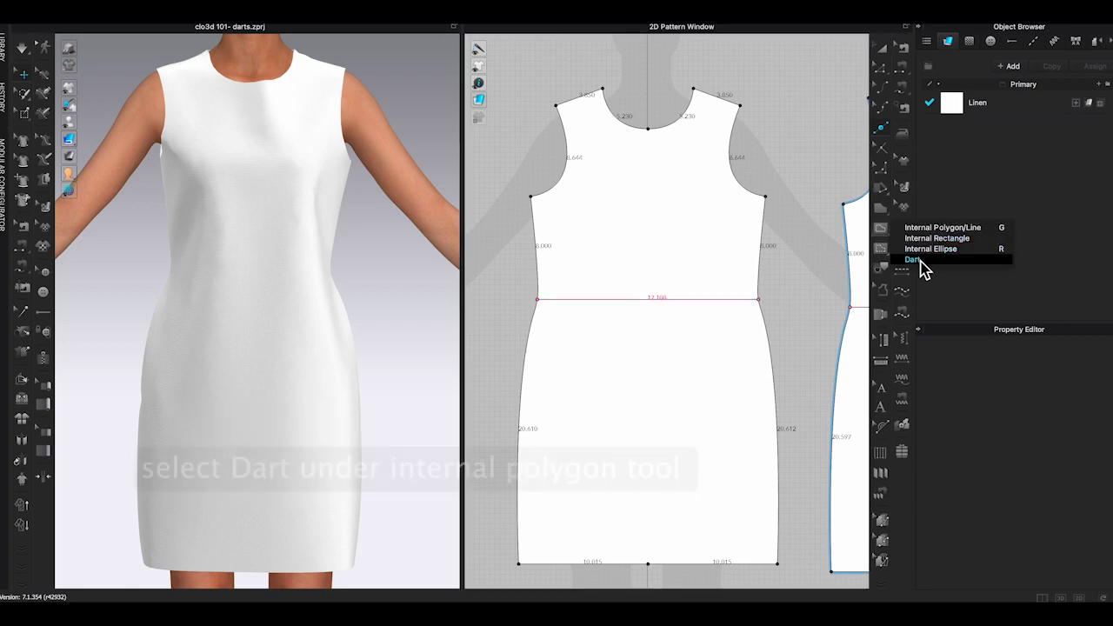
{"action": "left_click", "coordinate": [920, 260]}
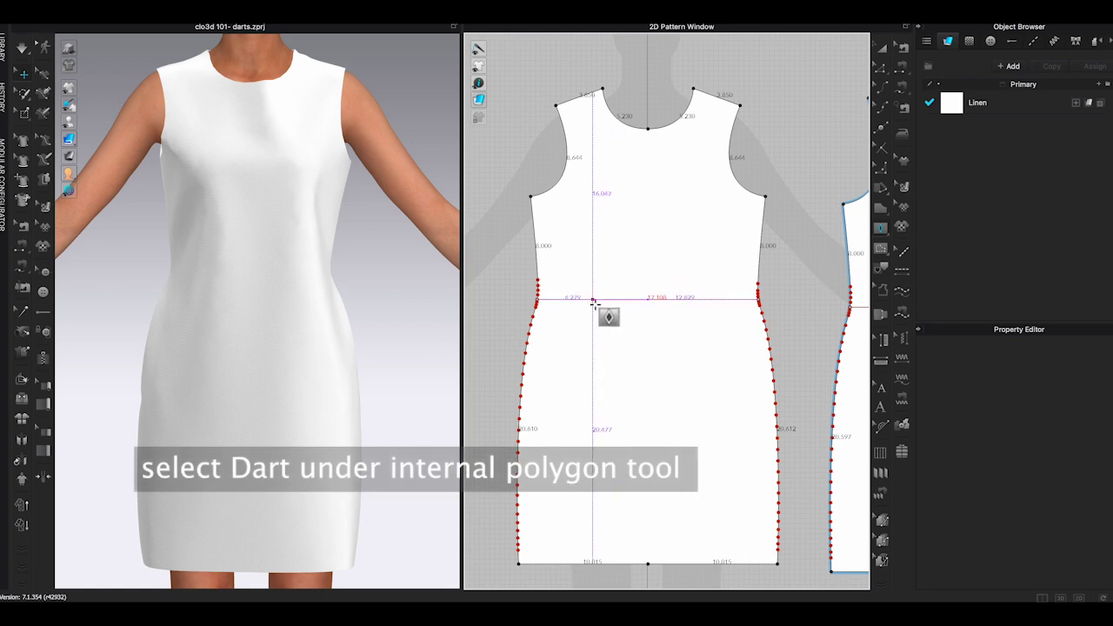
{"action": "scroll", "coordinate": [593, 299], "scroll_direction": "up", "scroll_amount": 2}
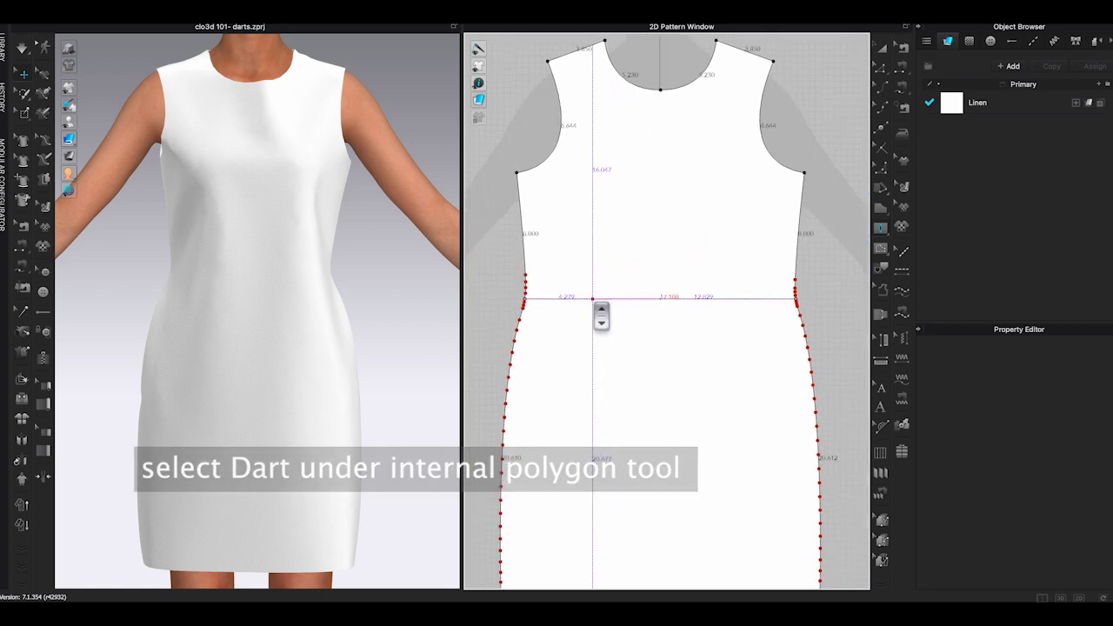
{"action": "left_click", "coordinate": [590, 301]}
{"action": "left_click_drag", "start_coordinate": [567, 156], "coordinate": [413, 145]}
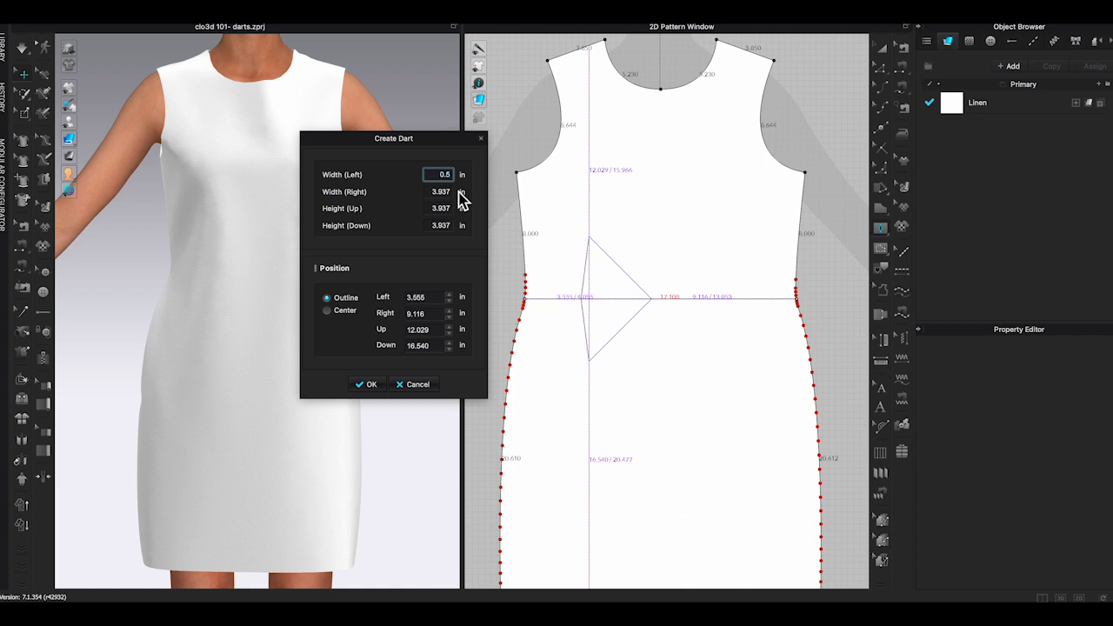
{"action": "key", "text": "Tab"}
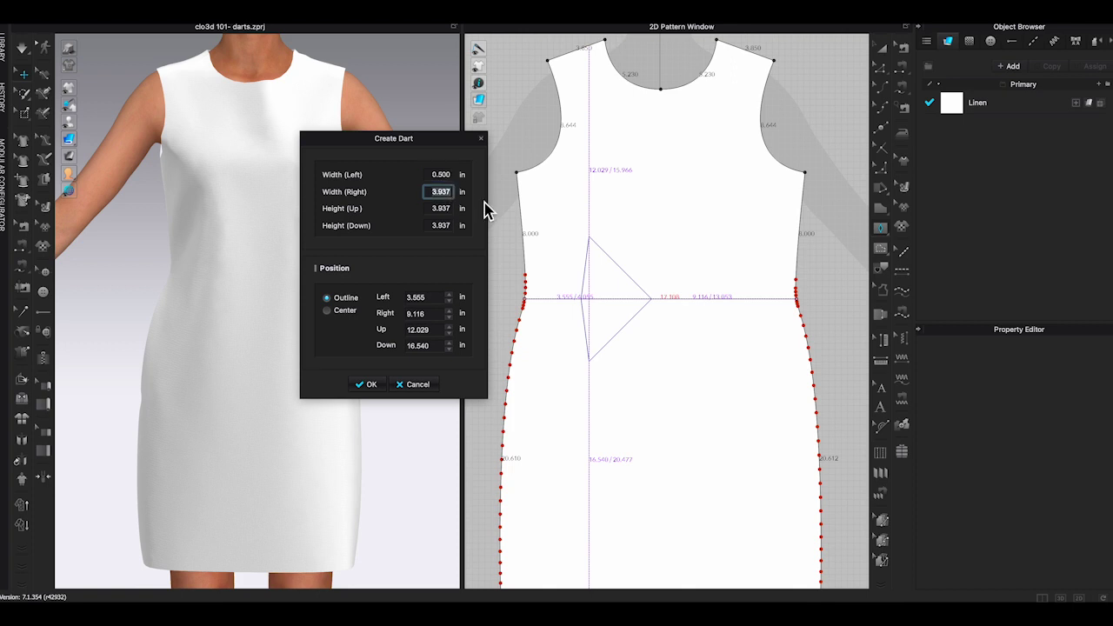
{"action": "key", "text": "BackSpace"}
{"action": "type", "text": "0.5"}
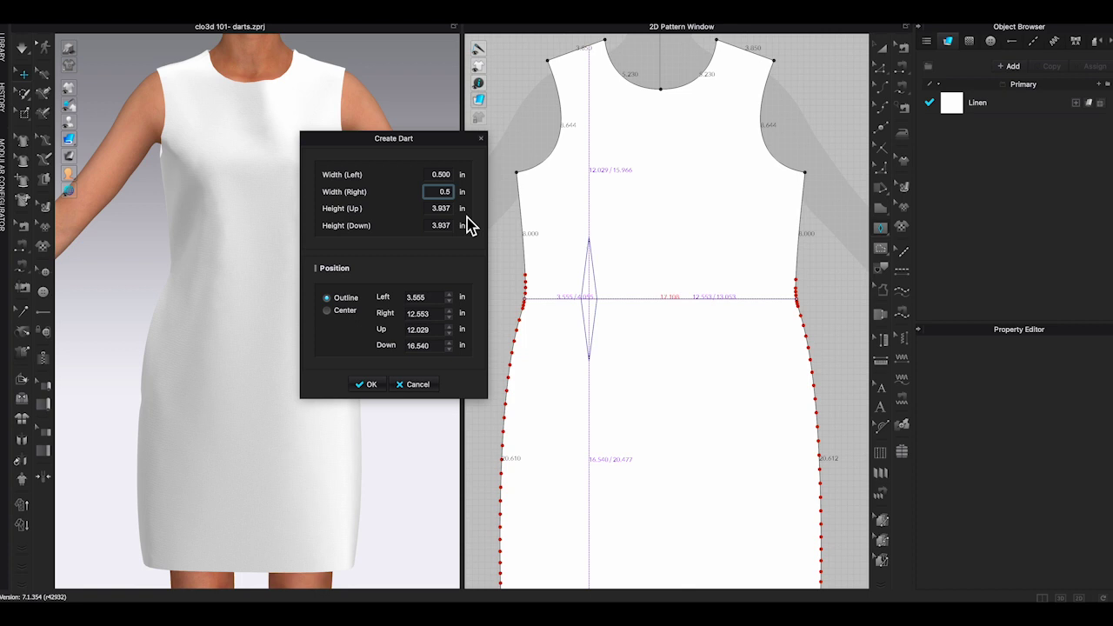
{"action": "key", "text": "Tab"}
{"action": "type", "text": "6"}
{"action": "key", "text": "Tab"}
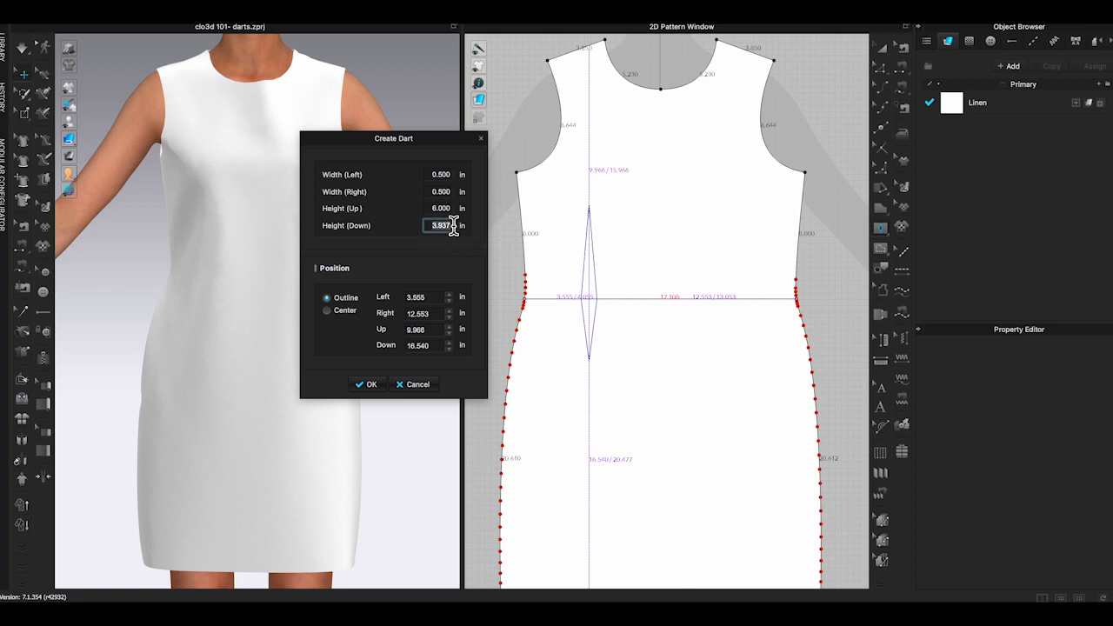
{"action": "type", "text": "4"}
{"action": "left_click", "coordinate": [365, 385]}
Step: Simulate the dress to close the new fish-eye dart and inspect the fitted waist on the avatar
{"action": "scroll", "coordinate": [325, 296], "scroll_direction": "up", "scroll_amount": 5}
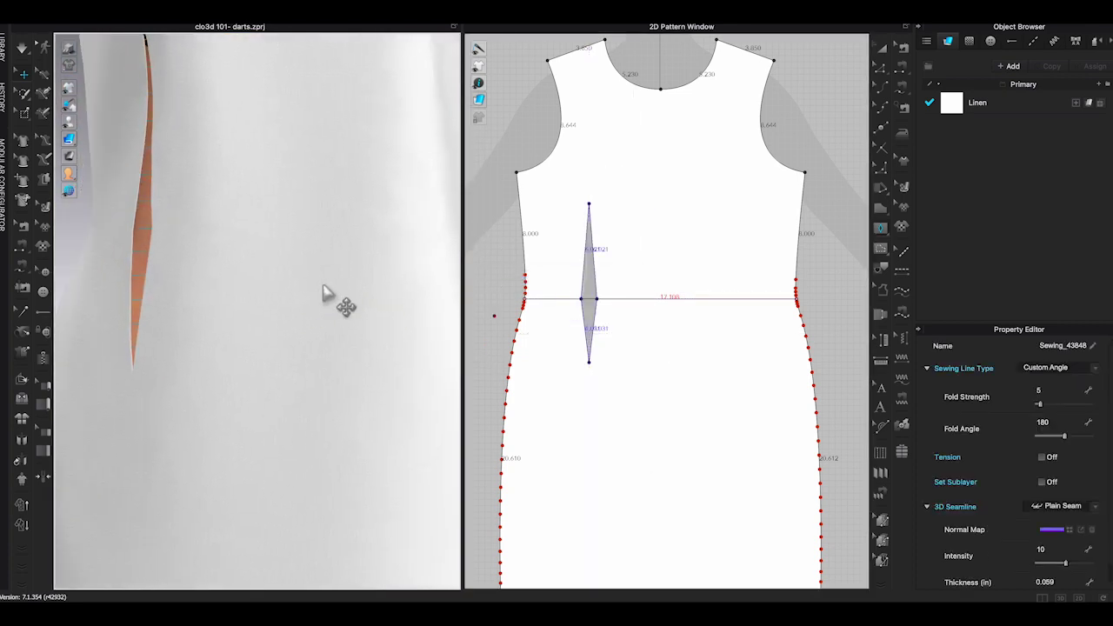
{"action": "key", "text": "space"}
{"action": "right_click_drag", "start_coordinate": [287, 213], "coordinate": [304, 216]}
{"action": "scroll", "coordinate": [253, 273], "scroll_direction": "down", "scroll_amount": 8}
{"action": "right_click_drag", "start_coordinate": [253, 273], "coordinate": [374, 290]}
{"action": "scroll", "coordinate": [374, 291], "scroll_direction": "down", "scroll_amount": 3}
{"action": "scroll", "coordinate": [728, 261], "scroll_direction": "down", "scroll_amount": 1}
Step: Create a matching dart on the front waistline, about 4.2 in from the right side seam, 0.5 in wide each side, 6 in up and 4 in down
{"action": "left_click", "coordinate": [885, 231]}
{"action": "right_click", "coordinate": [731, 296]}
{"action": "left_click", "coordinate": [883, 230]}
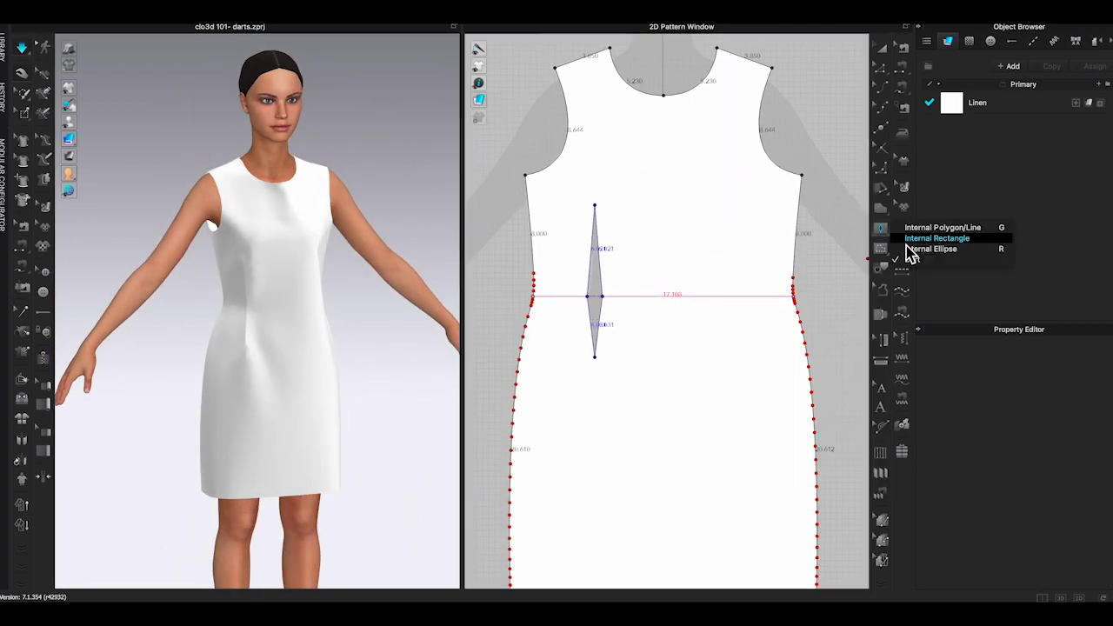
{"action": "left_click", "coordinate": [729, 296]}
{"action": "type", "text": "0.5"}
{"action": "double_click", "coordinate": [605, 204]}
{"action": "type", "text": "0.5"}
{"action": "double_click", "coordinate": [600, 220]}
{"action": "type", "text": "6"}
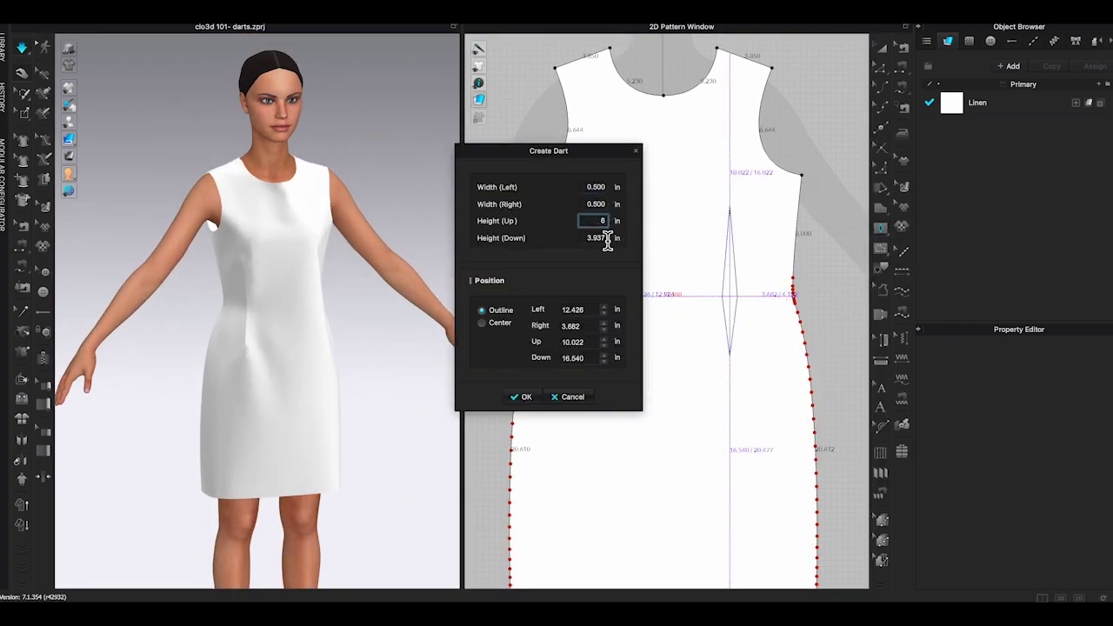
{"action": "double_click", "coordinate": [603, 238]}
{"action": "type", "text": "4"}
{"action": "left_click", "coordinate": [523, 397]}
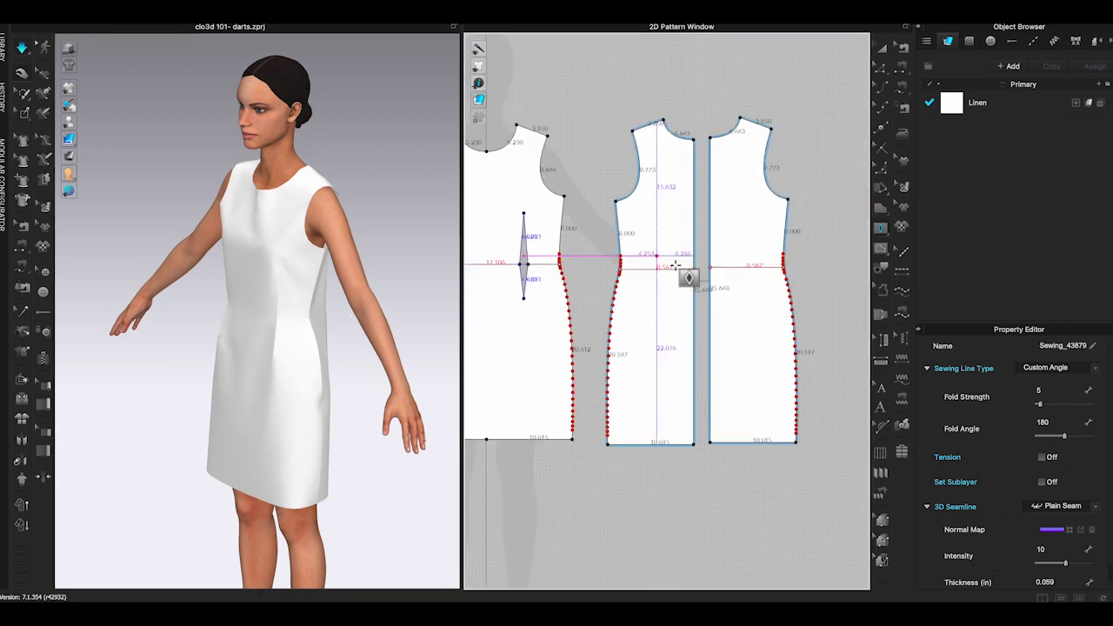
Step: Place a fish-eye dart on the left back panel's waistline, about 4 in from its side seam, with a width of 0.75 in on each side
{"action": "left_click", "coordinate": [661, 282]}
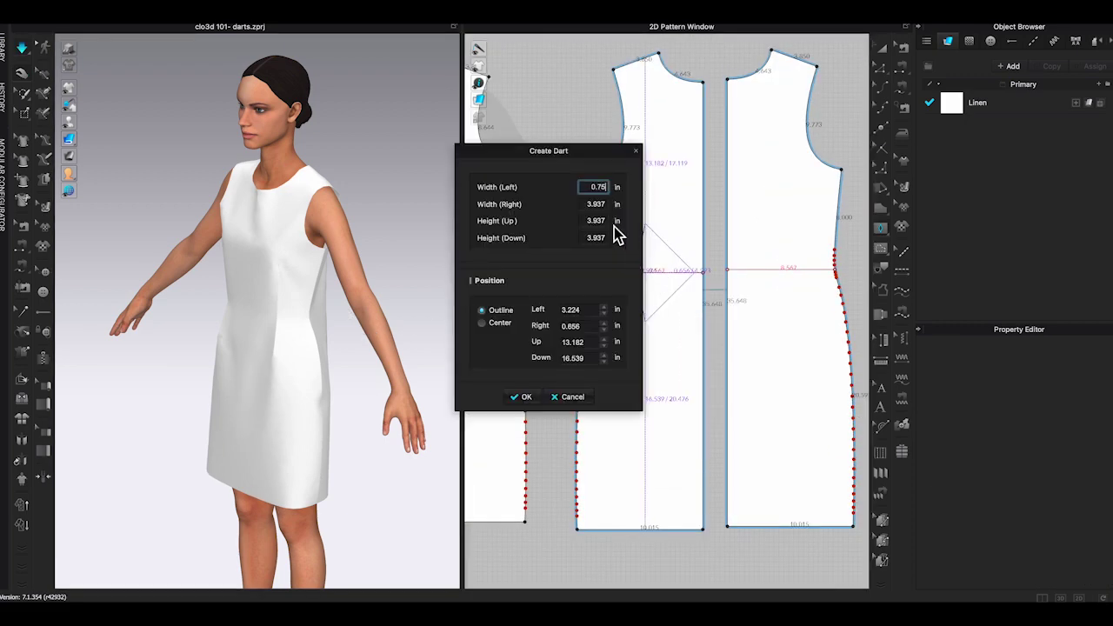
{"action": "key", "text": "Tab"}
{"action": "type", "text": "0.75"}
{"action": "key", "text": "Tab"}
{"action": "key", "text": "Tab"}
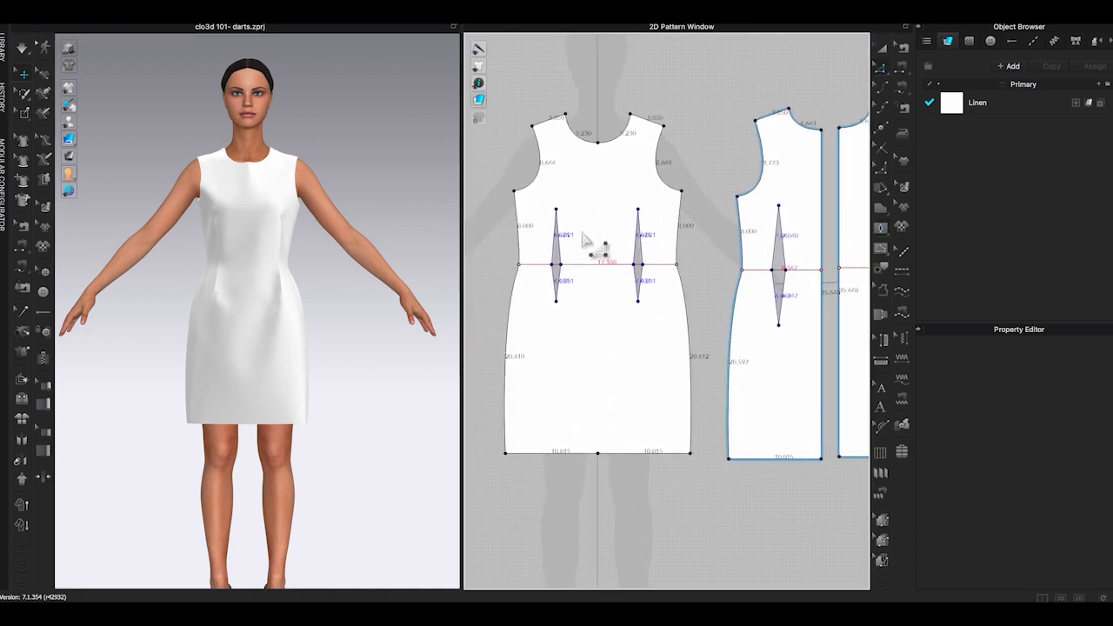
Step: Move the left front fish-eye dart along the waistline toward the side seam to mirror the right front dart's position
{"action": "scroll", "coordinate": [585, 242], "scroll_direction": "up", "scroll_amount": 3}
{"action": "left_click_drag", "start_coordinate": [522, 195], "coordinate": [584, 367]}
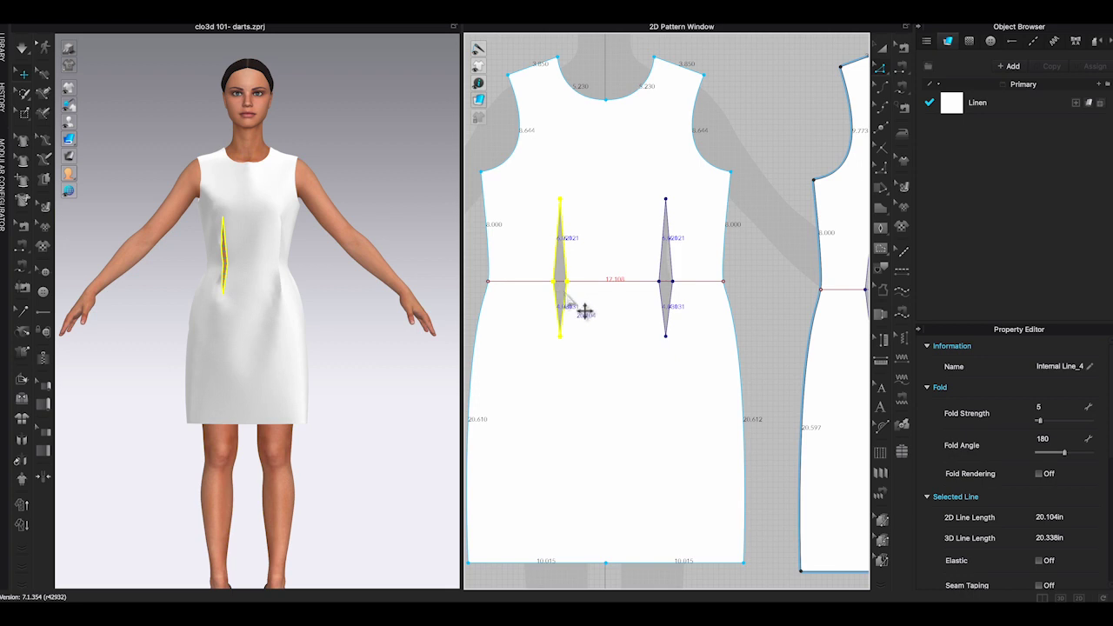
{"action": "left_click_drag", "start_coordinate": [584, 311], "coordinate": [582, 297]}
{"action": "key", "text": "Left"}
{"action": "key", "text": "Left"}
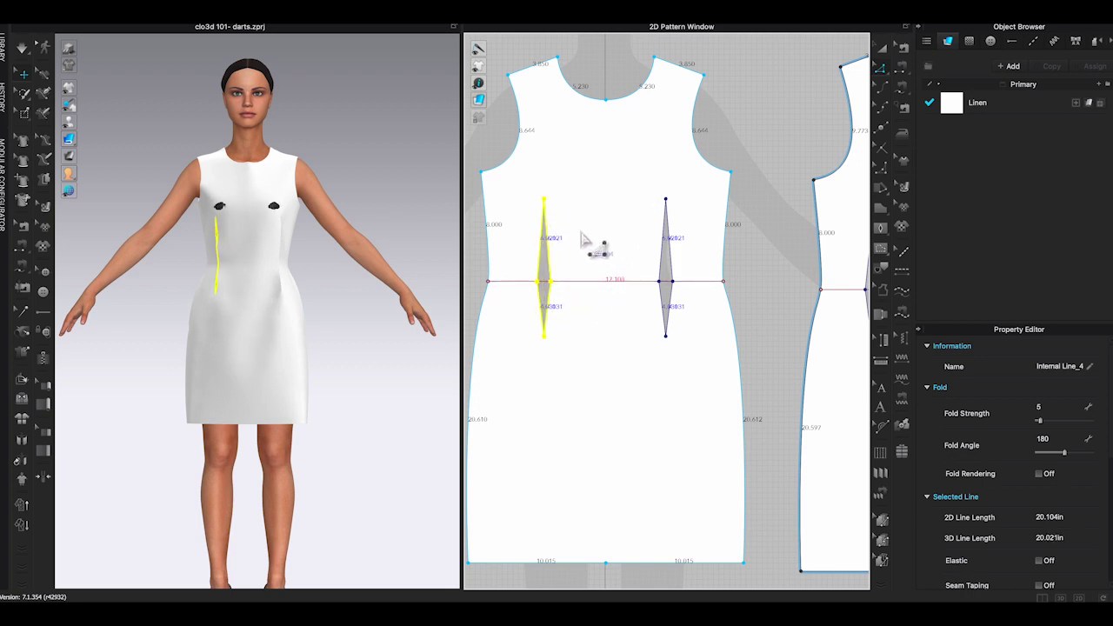
Step: Try placing a second fish-eye dart beside each front dart, nearer the side seams, and inspect the fit from an angle
{"action": "scroll", "coordinate": [513, 283], "scroll_direction": "down", "scroll_amount": 1}
{"action": "scroll", "coordinate": [522, 283], "scroll_direction": "down", "scroll_amount": 3}
{"action": "left_click", "coordinate": [520, 283]}
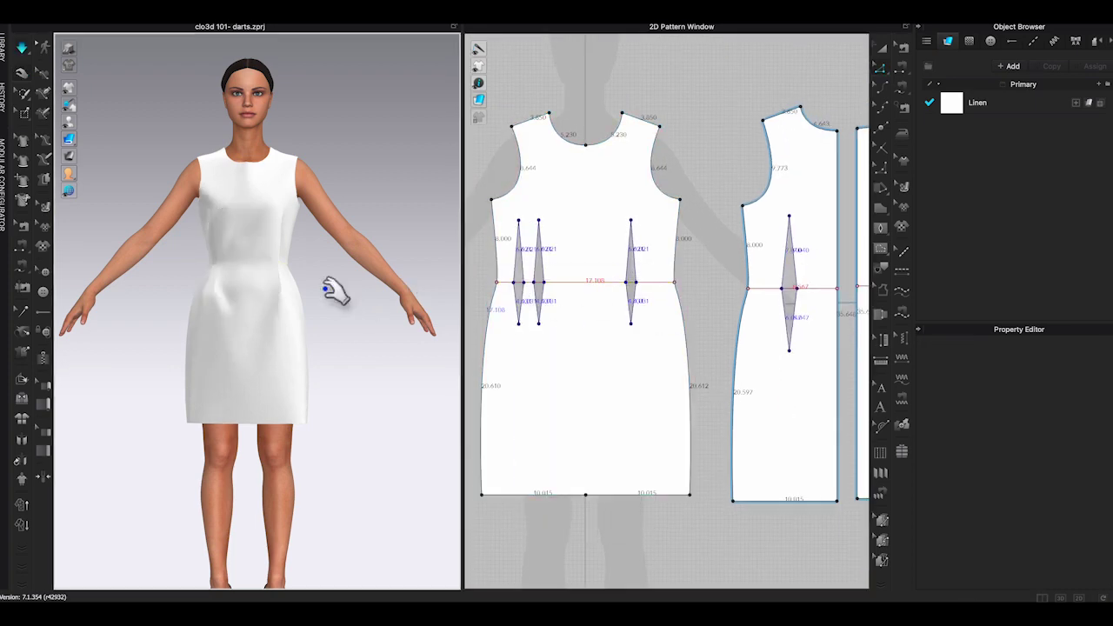
{"action": "right_click_drag", "start_coordinate": [327, 280], "coordinate": [355, 296]}
{"action": "right_click", "coordinate": [647, 283]}
{"action": "left_click", "coordinate": [684, 313]}
{"action": "left_click", "coordinate": [654, 282]}
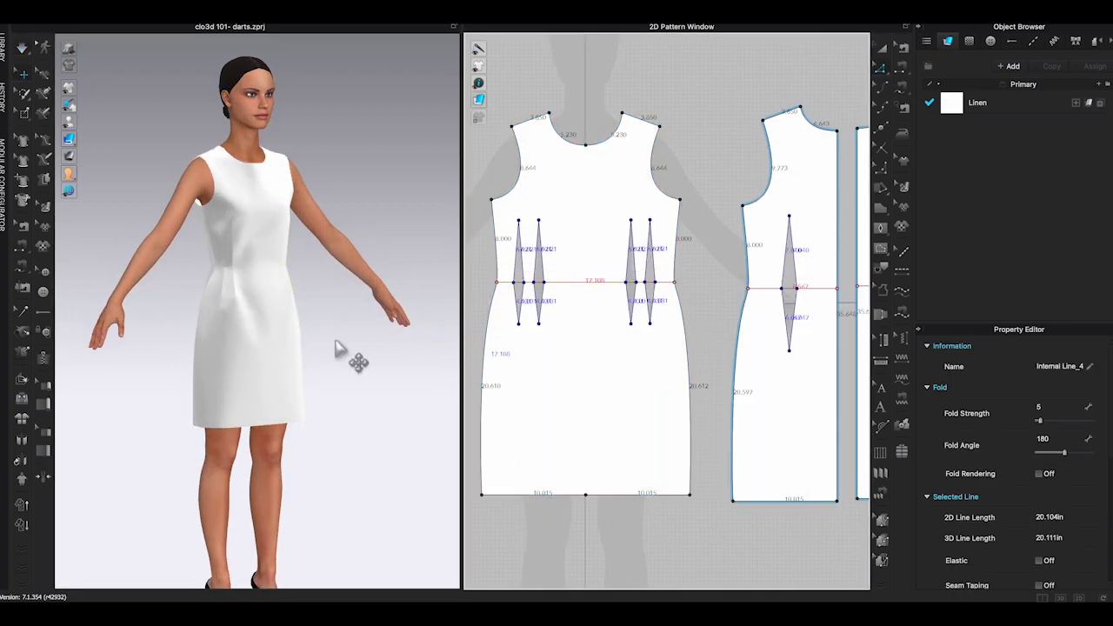
{"action": "right_click_drag", "start_coordinate": [341, 344], "coordinate": [300, 342]}
Step: Undo the extra front darts and return the avatar to the front view
{"action": "key", "text": "super+z"}
{"action": "key", "text": "super+z"}
{"action": "left_click", "coordinate": [409, 241]}
{"action": "key", "text": "2"}
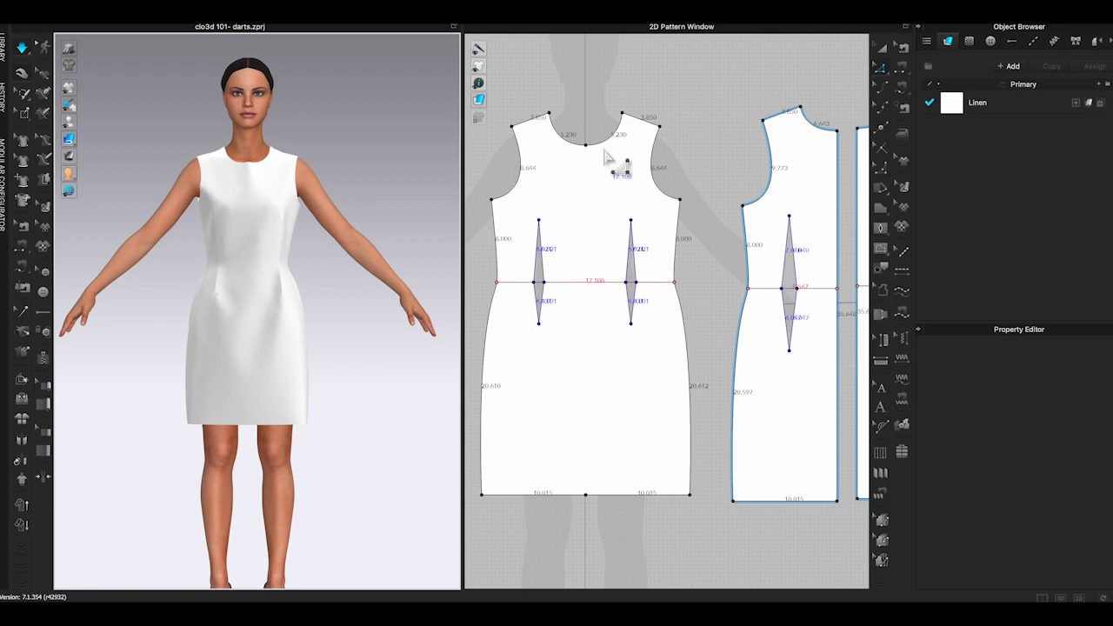
Step: Draw a curved internal line about 4.4 in long from the left armhole to the upper tip of the left front dart
{"action": "scroll", "coordinate": [527, 139], "scroll_direction": "up", "scroll_amount": 3}
{"action": "left_click", "coordinate": [884, 228]}
{"action": "left_click", "coordinate": [930, 226]}
{"action": "left_click", "coordinate": [571, 208]}
{"action": "scroll", "coordinate": [547, 162], "scroll_direction": "up", "scroll_amount": 4}
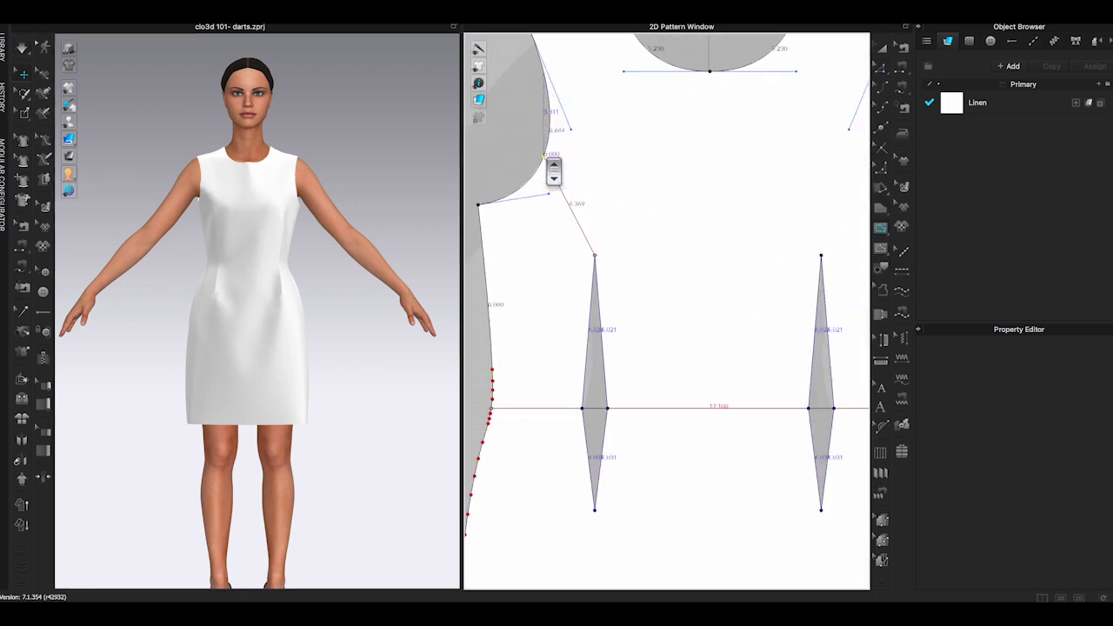
{"action": "double_click", "coordinate": [542, 161]}
{"action": "key", "text": "c"}
{"action": "left_click_drag", "start_coordinate": [575, 225], "coordinate": [585, 215]}
{"action": "scroll", "coordinate": [616, 233], "scroll_direction": "down", "scroll_amount": 5}
{"action": "left_click", "coordinate": [639, 302]}
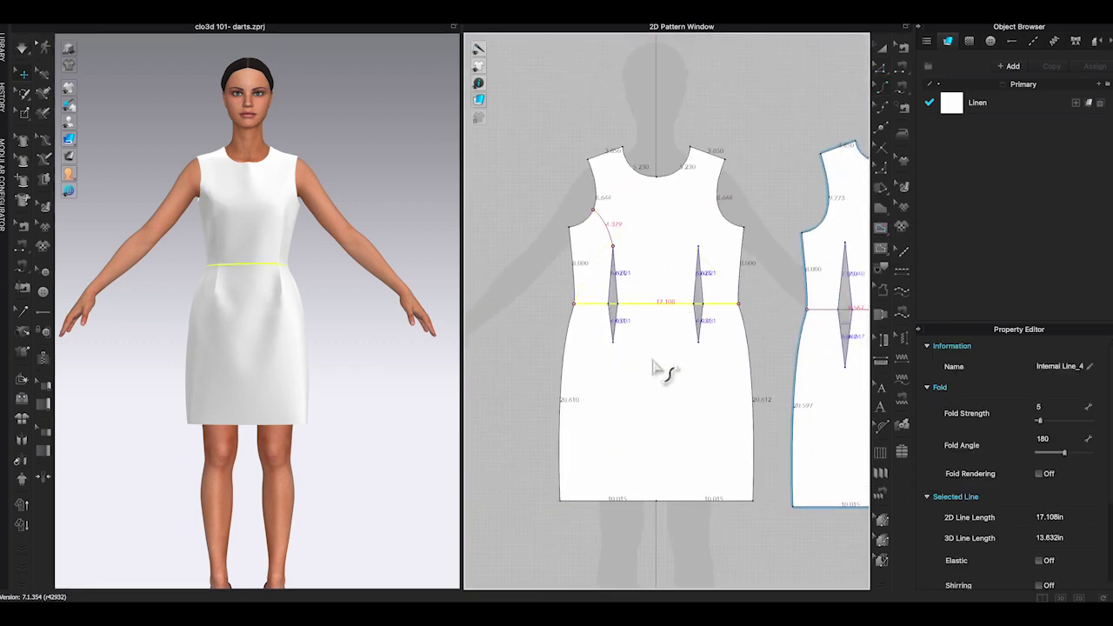
Step: Draw a straight vertical internal line about 16.5 in long from the left front dart's lower tip to the hem
{"action": "scroll", "coordinate": [654, 362], "scroll_direction": "up", "scroll_amount": 3}
{"action": "middle_click_drag", "start_coordinate": [656, 365], "coordinate": [662, 186]}
{"action": "left_click", "coordinate": [884, 229]}
{"action": "left_click", "coordinate": [587, 152]}
{"action": "double_click", "coordinate": [588, 434]}
{"action": "scroll", "coordinate": [738, 152], "scroll_direction": "down", "scroll_amount": 2}
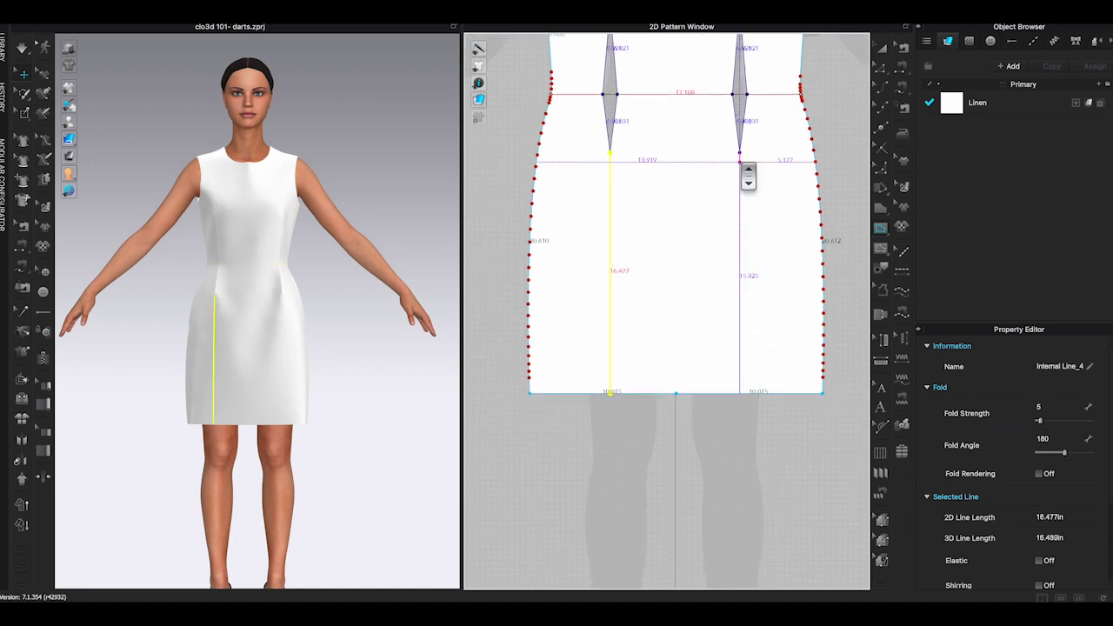
{"action": "middle_click_drag", "start_coordinate": [741, 165], "coordinate": [738, 300]}
Step: Cut the dress front along the armhole curve, dart legs and hem line to separate a side panel from the centre panel
{"action": "left_click", "coordinate": [881, 68]}
{"action": "left_click", "coordinate": [598, 110], "text": "shift"}
{"action": "right_click", "coordinate": [597, 111]}
{"action": "left_click", "coordinate": [654, 253]}
Step: Smooth the dart corners at the upper tip, waist and lower tip along both cut princess seam edges
{"action": "scroll", "coordinate": [583, 187], "scroll_direction": "up", "scroll_amount": 3}
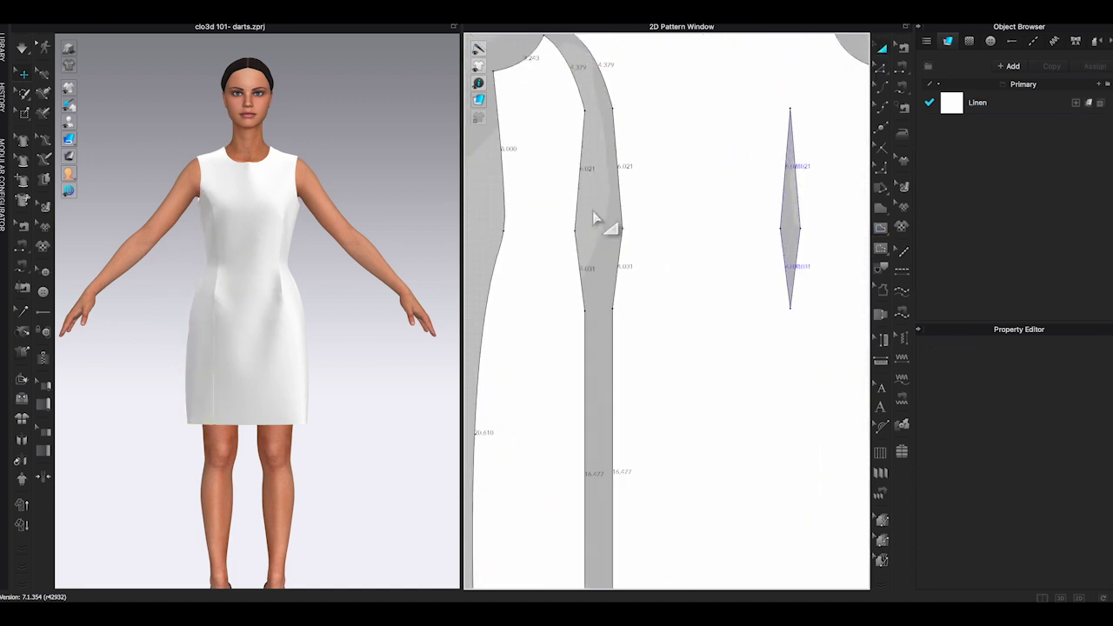
{"action": "left_click_drag", "start_coordinate": [623, 172], "coordinate": [624, 191]}
{"action": "left_click_drag", "start_coordinate": [586, 292], "coordinate": [587, 298]}
{"action": "left_click_drag", "start_coordinate": [632, 289], "coordinate": [632, 295]}
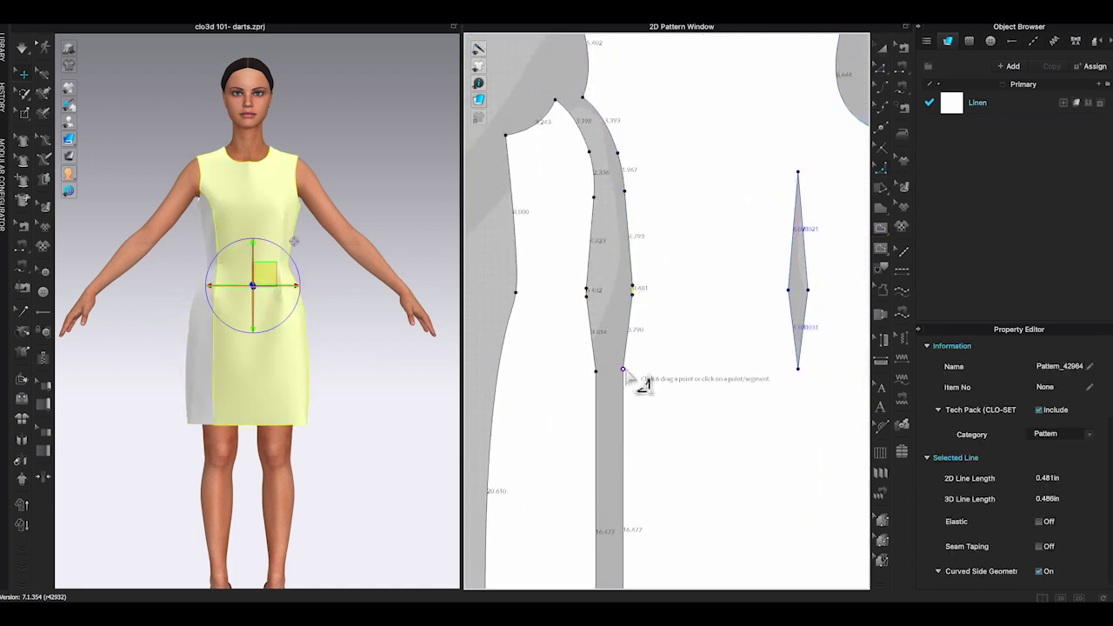
{"action": "left_click_drag", "start_coordinate": [622, 368], "coordinate": [623, 389]}
{"action": "left_click_drag", "start_coordinate": [596, 371], "coordinate": [596, 390]}
Step: Convert the remaining points along both princess seam edges to curve points
{"action": "key", "text": "z"}
{"action": "left_click_drag", "start_coordinate": [562, 135], "coordinate": [643, 421]}
{"action": "right_click", "coordinate": [623, 391]}
{"action": "left_click", "coordinate": [651, 448]}
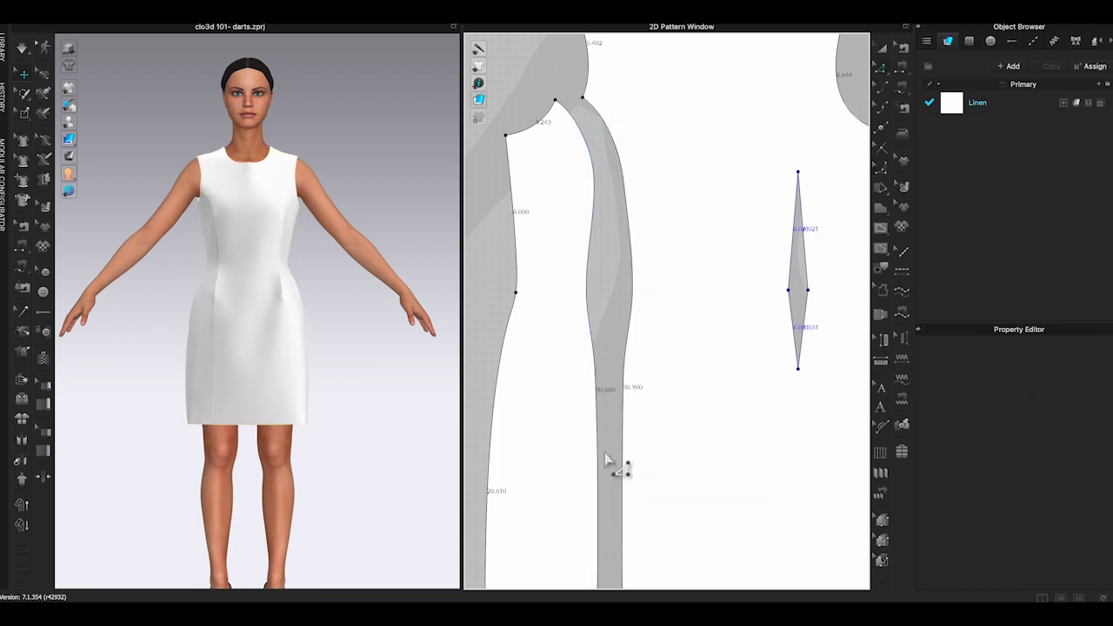
Step: Change the centre panel's princess seam length to 30.88 in
{"action": "scroll", "coordinate": [606, 458], "scroll_direction": "up", "scroll_amount": 5}
{"action": "right_click", "coordinate": [647, 293]}
{"action": "left_click", "coordinate": [676, 383]}
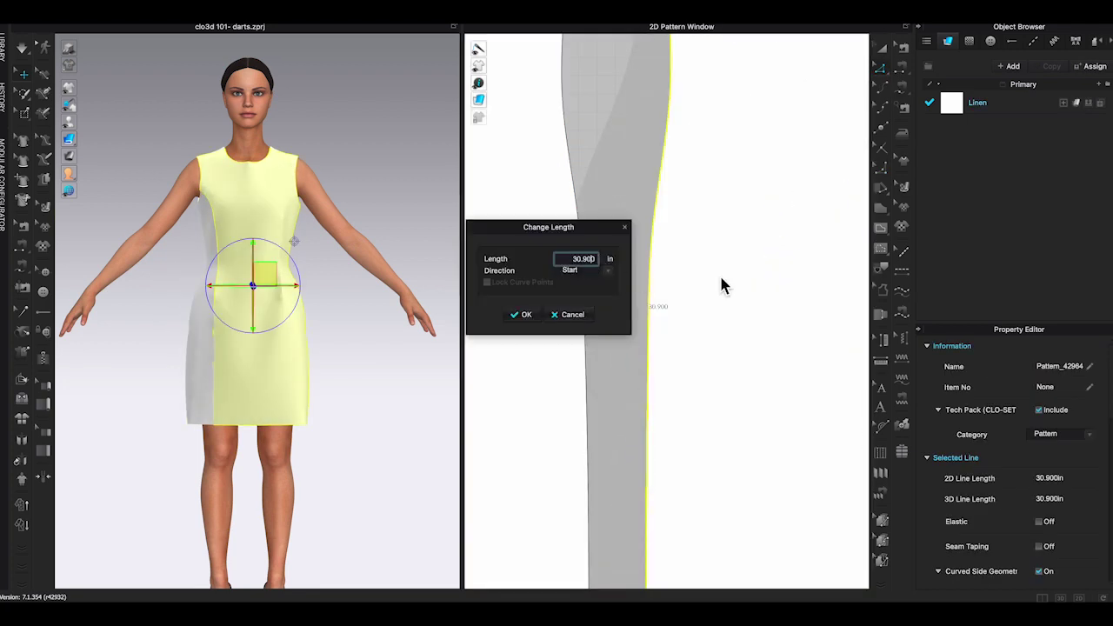
{"action": "type", "text": "30.88"}
{"action": "key", "text": "Return"}
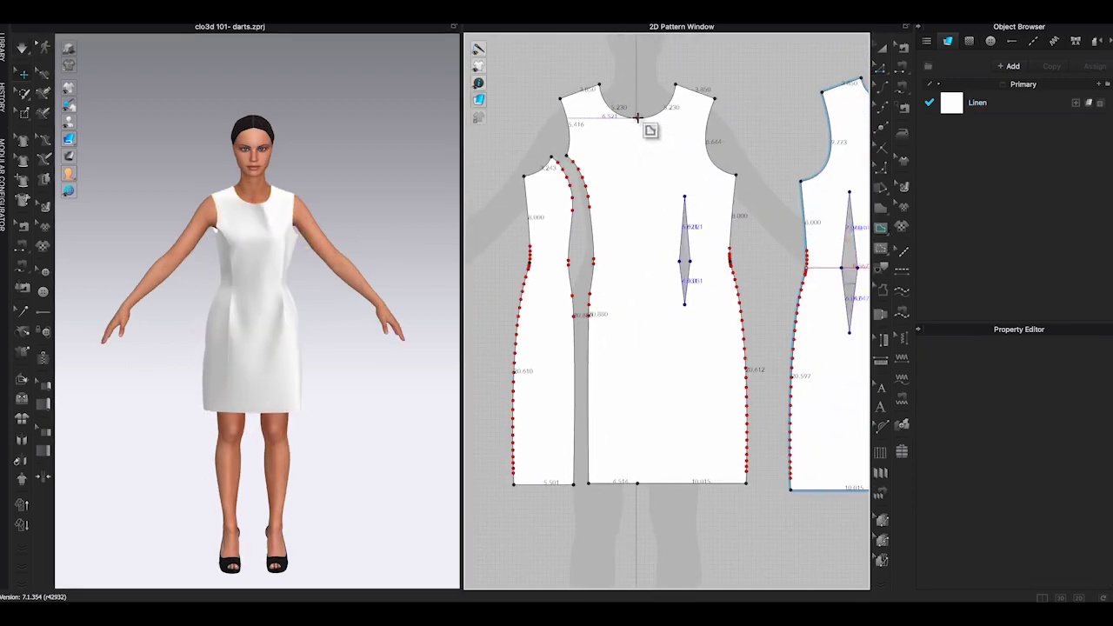
Step: Cut the centre panel along a vertical centre front line from neckline to hem and delete its right half
{"action": "left_click", "coordinate": [639, 209]}
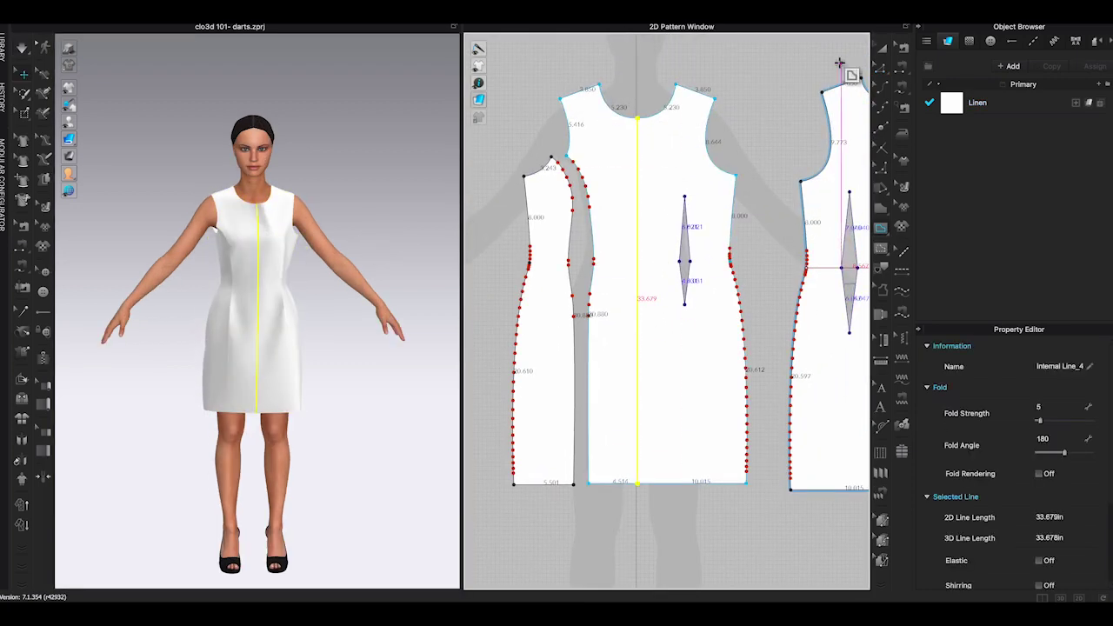
{"action": "right_click", "coordinate": [641, 208]}
{"action": "left_click", "coordinate": [658, 331]}
{"action": "key", "text": "Delete"}
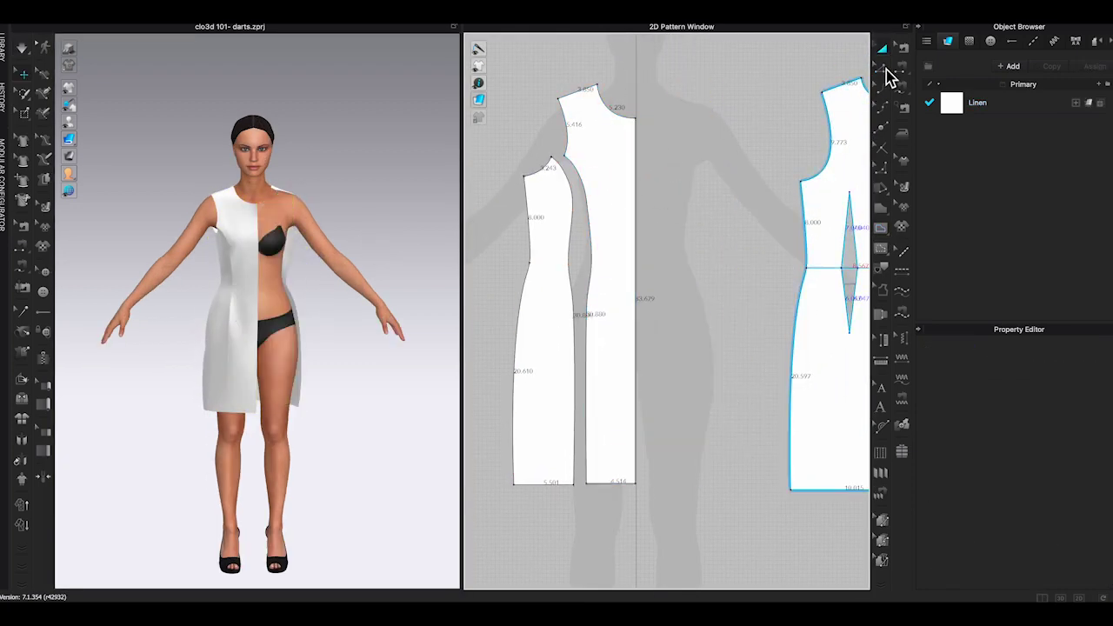
Step: Mirror the left side and centre front panels to the right side of the dress and simulate
{"action": "left_click_drag", "start_coordinate": [650, 458], "coordinate": [548, 417]}
{"action": "right_click", "coordinate": [606, 437]}
{"action": "left_click", "coordinate": [694, 102]}
{"action": "left_click", "coordinate": [706, 281]}
{"action": "left_click", "coordinate": [882, 69]}
{"action": "key", "text": "space"}
{"action": "left_click", "coordinate": [636, 193]}
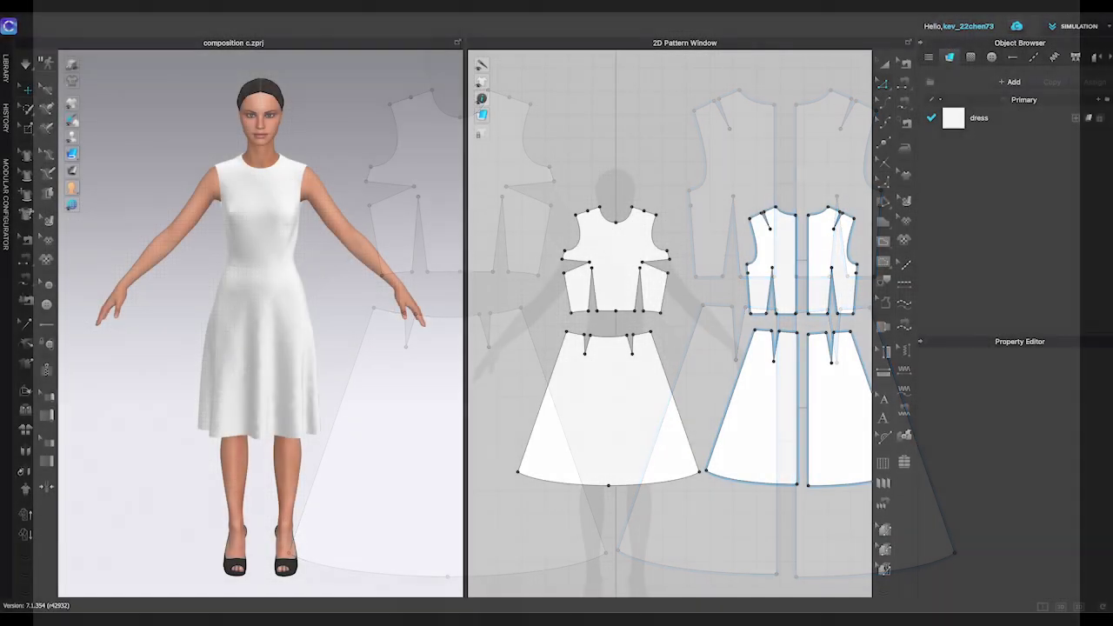
Step: In composition c.zprj, add curved bodice lines from right shoulder to left bust dart tip and right bust dart tip to left waist corner
{"action": "left_click", "coordinate": [167, 7]}
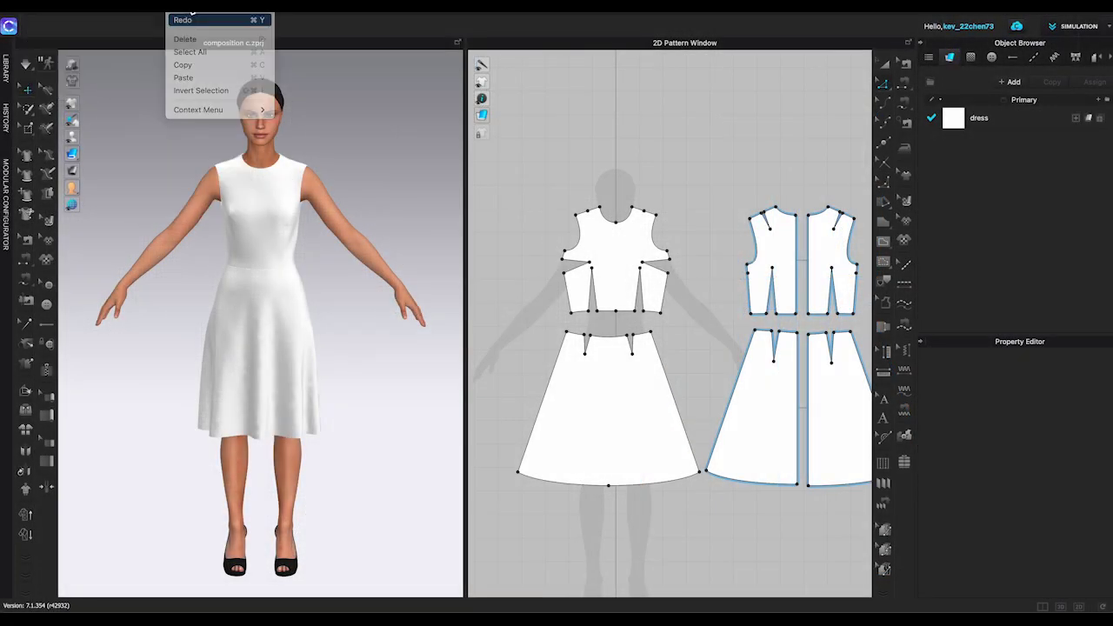
{"action": "left_click", "coordinate": [187, 35]}
{"action": "left_click", "coordinate": [564, 117]}
{"action": "scroll", "coordinate": [656, 138], "scroll_direction": "up", "scroll_amount": 5}
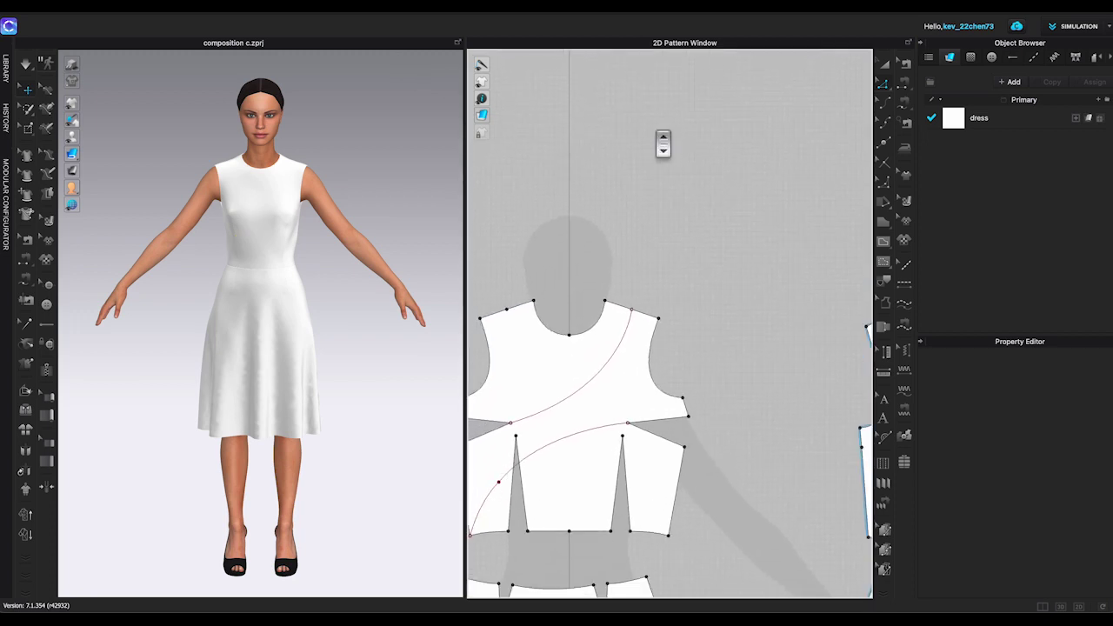
{"action": "middle_click_drag", "start_coordinate": [663, 144], "coordinate": [693, 26]}
{"action": "middle_click_drag", "start_coordinate": [782, 336], "coordinate": [824, 277]}
Step: Draw a curved internal line about 13.9 in long from the left waist dart's inner waist point to the right side seam
{"action": "left_click", "coordinate": [599, 346]}
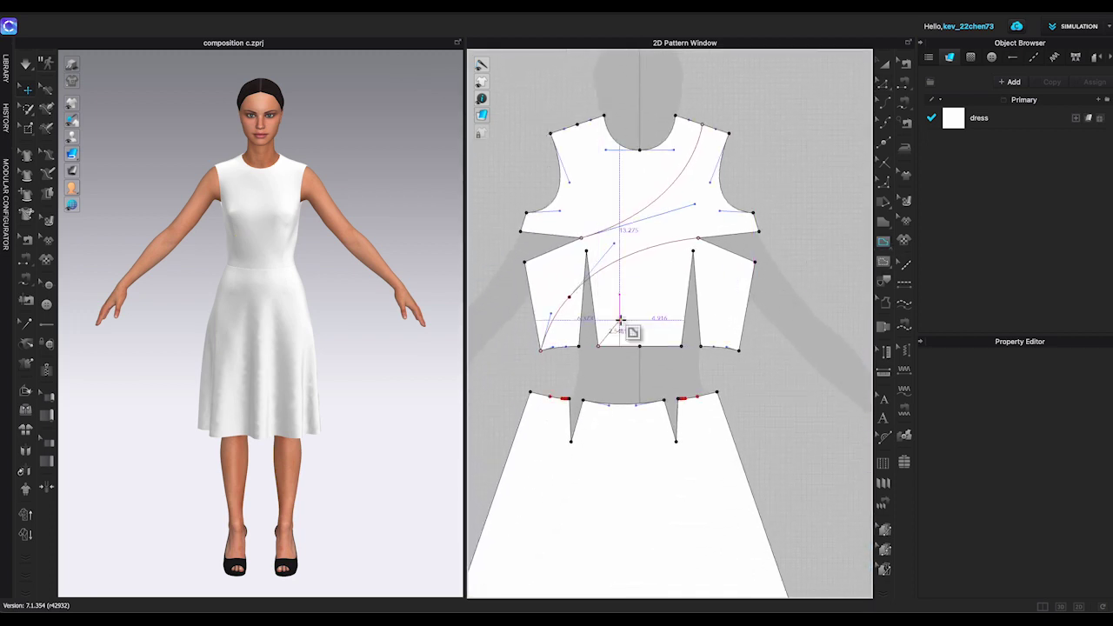
{"action": "left_click_drag", "start_coordinate": [754, 261], "coordinate": [886, 244]}
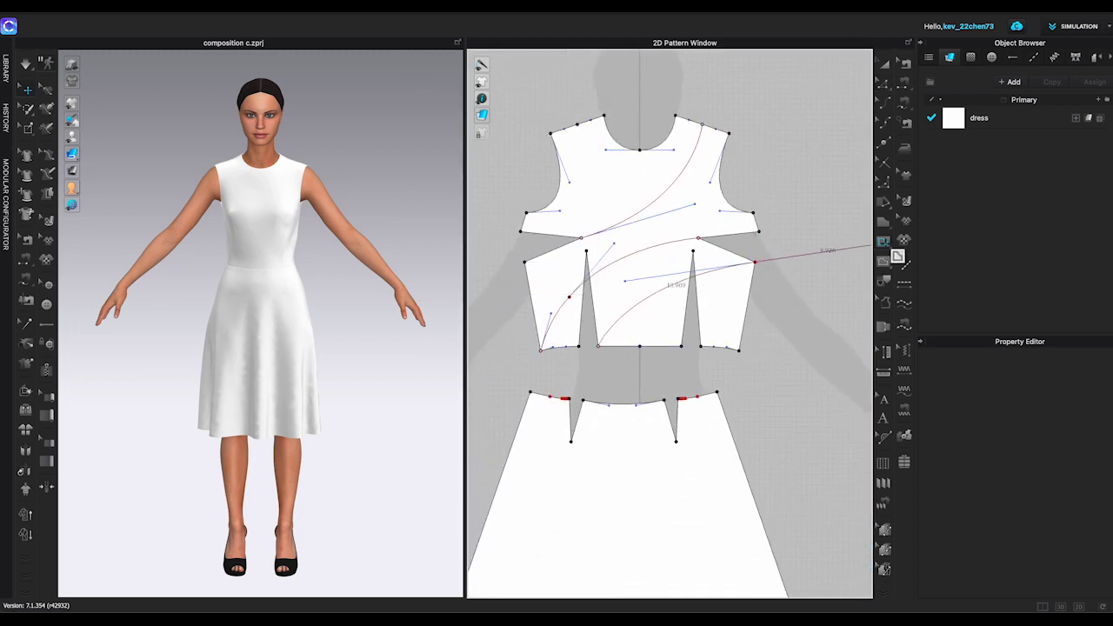
{"action": "key", "text": "Return"}
Step: Draw a curved internal line about 23.6 in long on the front skirt from the left dart tip to the left hem corner
{"action": "scroll", "coordinate": [787, 352], "scroll_direction": "down", "scroll_amount": 3}
{"action": "middle_click_drag", "start_coordinate": [783, 349], "coordinate": [748, 255]}
{"action": "left_click", "coordinate": [624, 312]}
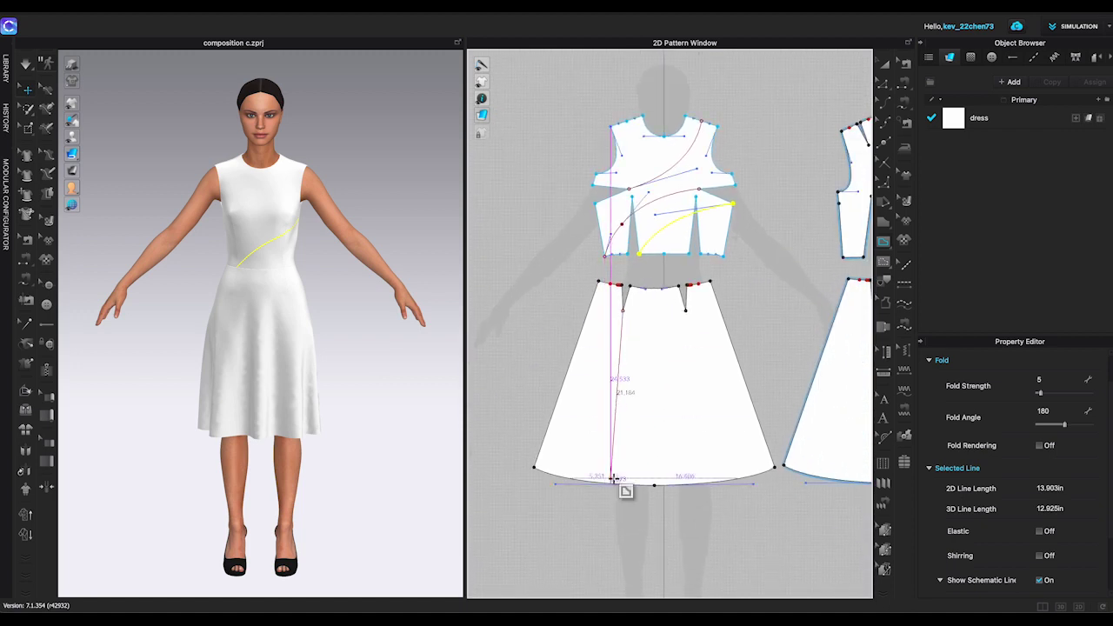
{"action": "scroll", "coordinate": [550, 475], "scroll_direction": "down", "scroll_amount": 1}
{"action": "left_click_drag", "start_coordinate": [534, 468], "coordinate": [456, 509]}
{"action": "key", "text": "Return"}
{"action": "scroll", "coordinate": [732, 265], "scroll_direction": "up", "scroll_amount": 3}
Step: Convert the intermediate point on the bodice line between the right bust dart and left waist corner to a curve point
{"action": "left_click", "coordinate": [884, 85]}
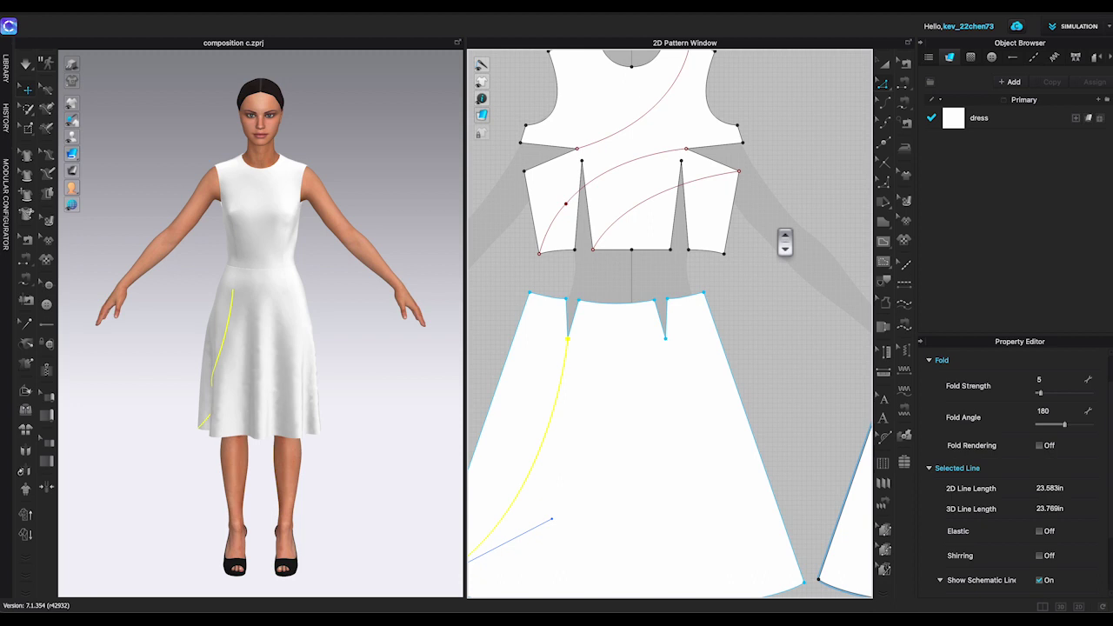
{"action": "scroll", "coordinate": [778, 230], "scroll_direction": "down", "scroll_amount": 3}
{"action": "middle_click_drag", "start_coordinate": [809, 240], "coordinate": [819, 306]}
{"action": "left_click", "coordinate": [819, 307]}
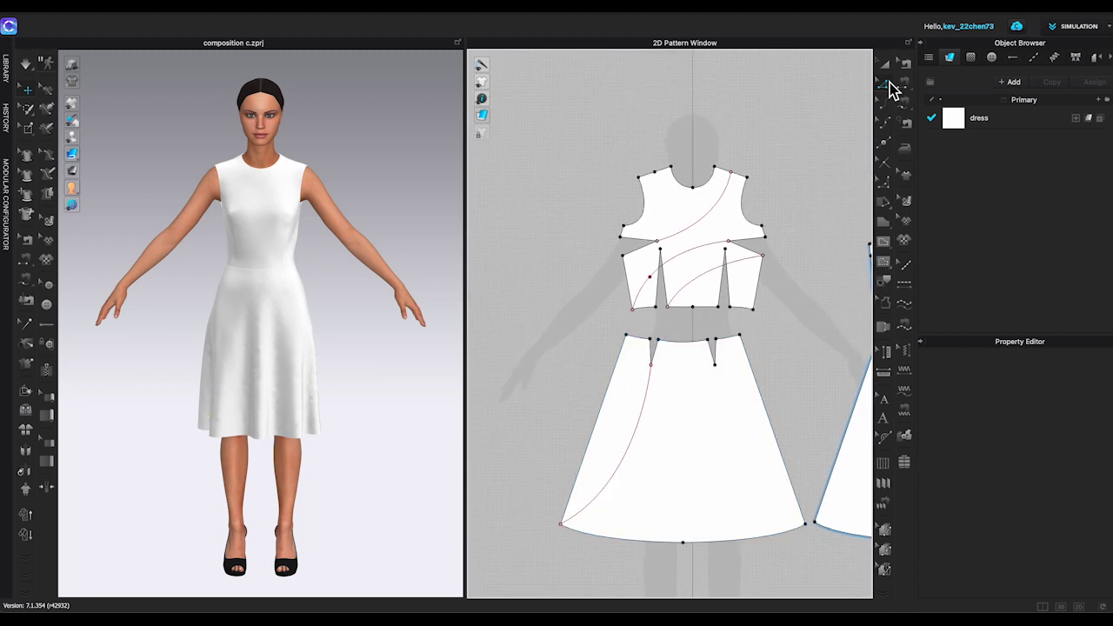
{"action": "left_click", "coordinate": [648, 393]}
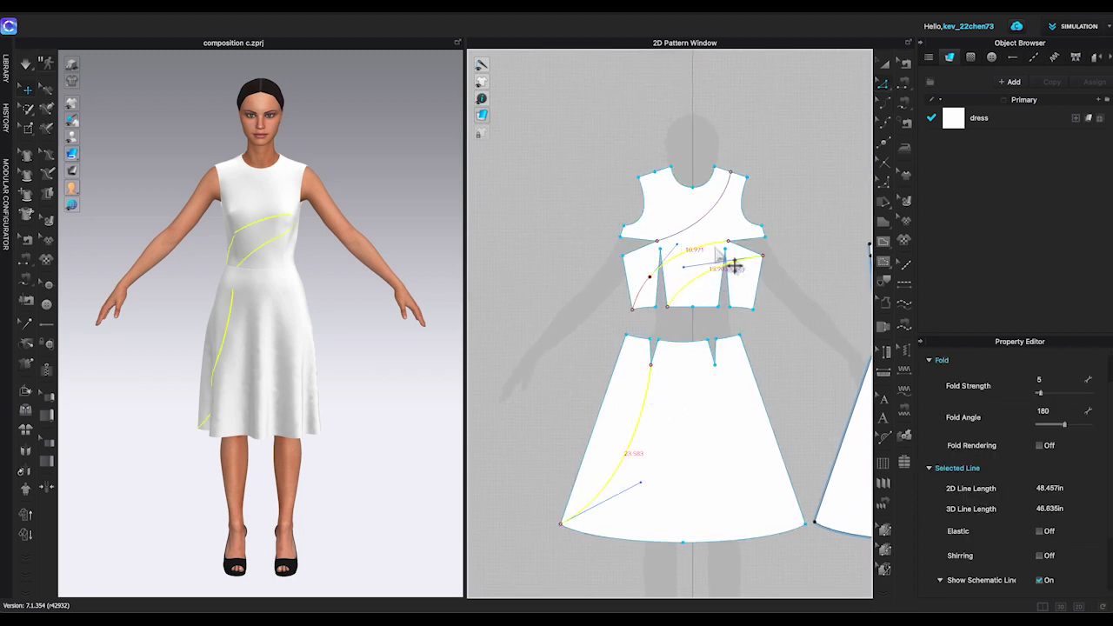
{"action": "left_click", "coordinate": [500, 101]}
{"action": "scroll", "coordinate": [650, 277], "scroll_direction": "up", "scroll_amount": 1}
{"action": "right_click", "coordinate": [650, 277]}
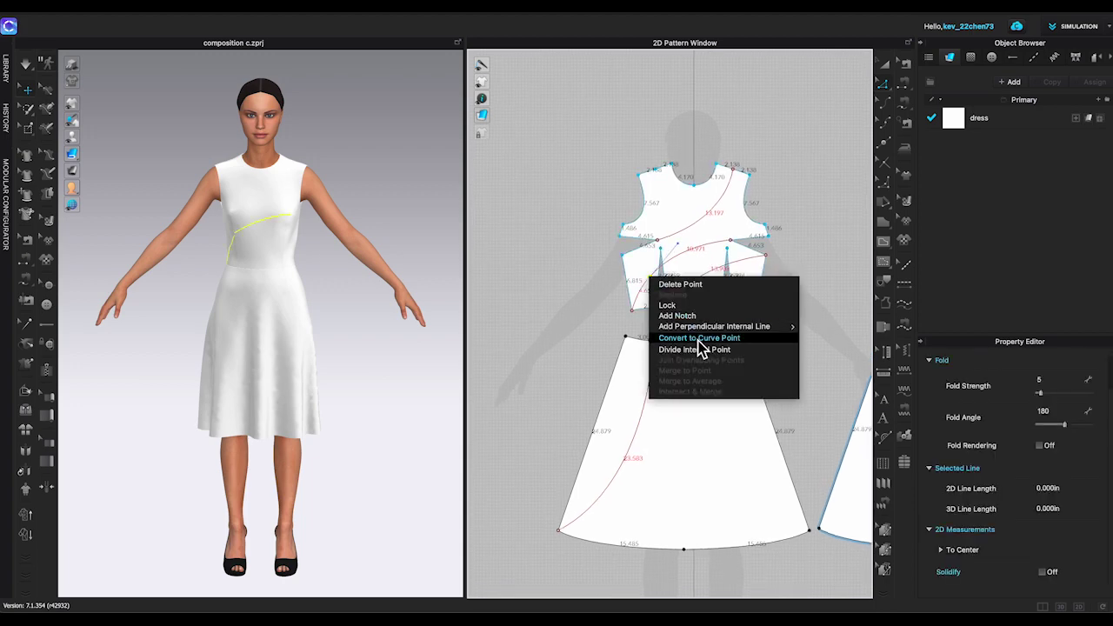
{"action": "left_click", "coordinate": [699, 339]}
Step: Cut and sew the front bodice and skirt along the four curved internal lines
{"action": "left_click", "coordinate": [692, 226]}
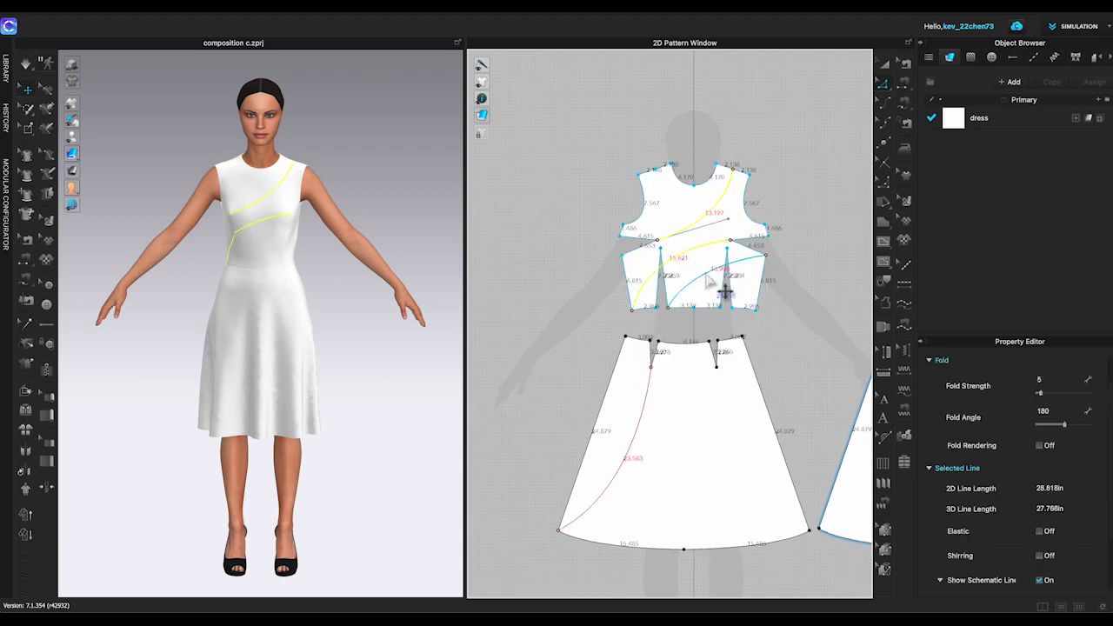
{"action": "left_click", "coordinate": [654, 411]}
{"action": "right_click", "coordinate": [663, 424]}
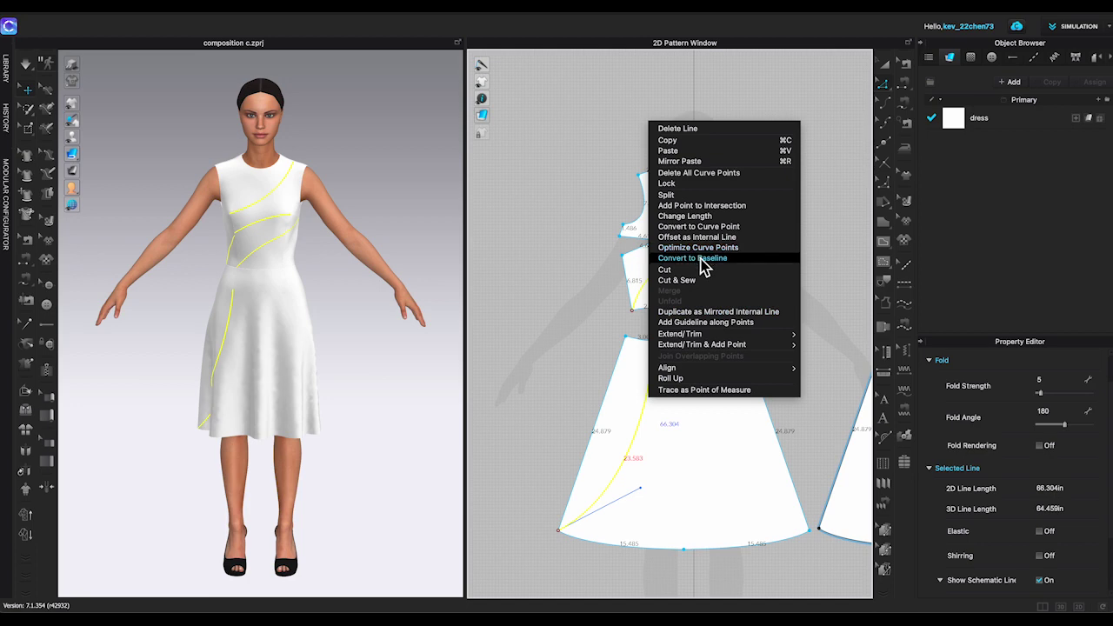
{"action": "left_click", "coordinate": [716, 283]}
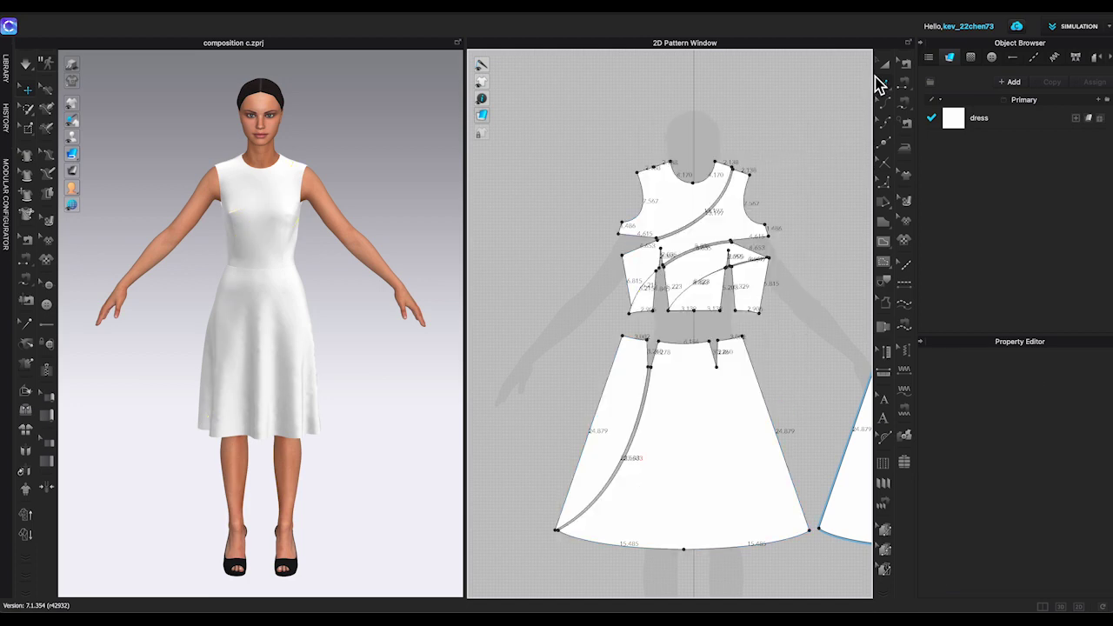
Step: Spread the cut bodice and skirt front pieces apart so each sits clear of its neighbours
{"action": "left_click_drag", "start_coordinate": [684, 201], "coordinate": [651, 184]}
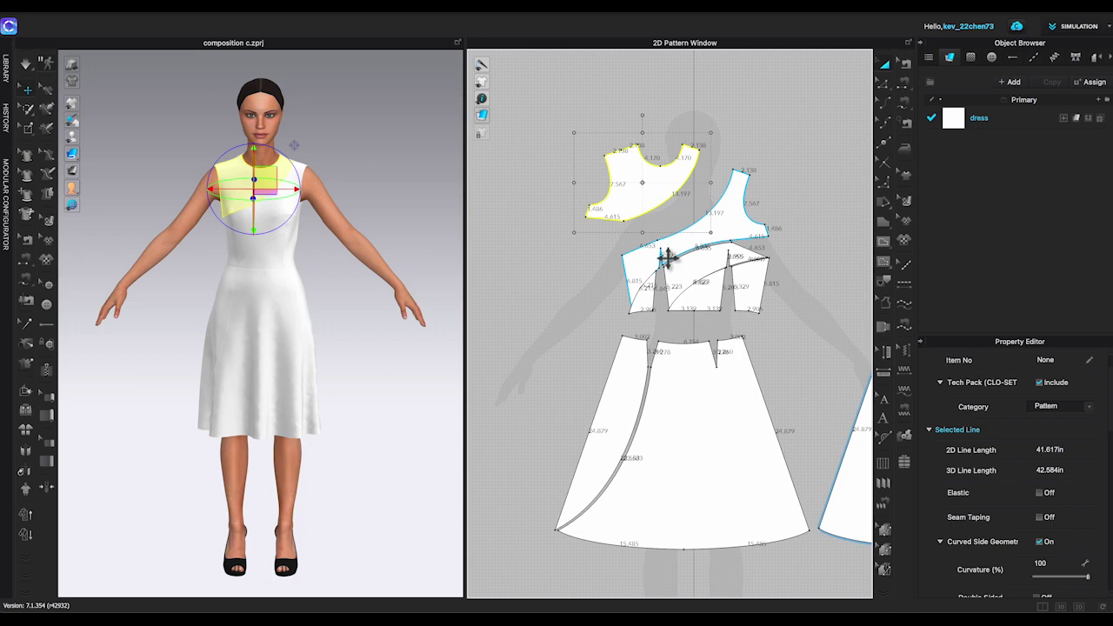
{"action": "left_click_drag", "start_coordinate": [697, 238], "coordinate": [684, 233]}
{"action": "left_click_drag", "start_coordinate": [614, 410], "coordinate": [577, 412]}
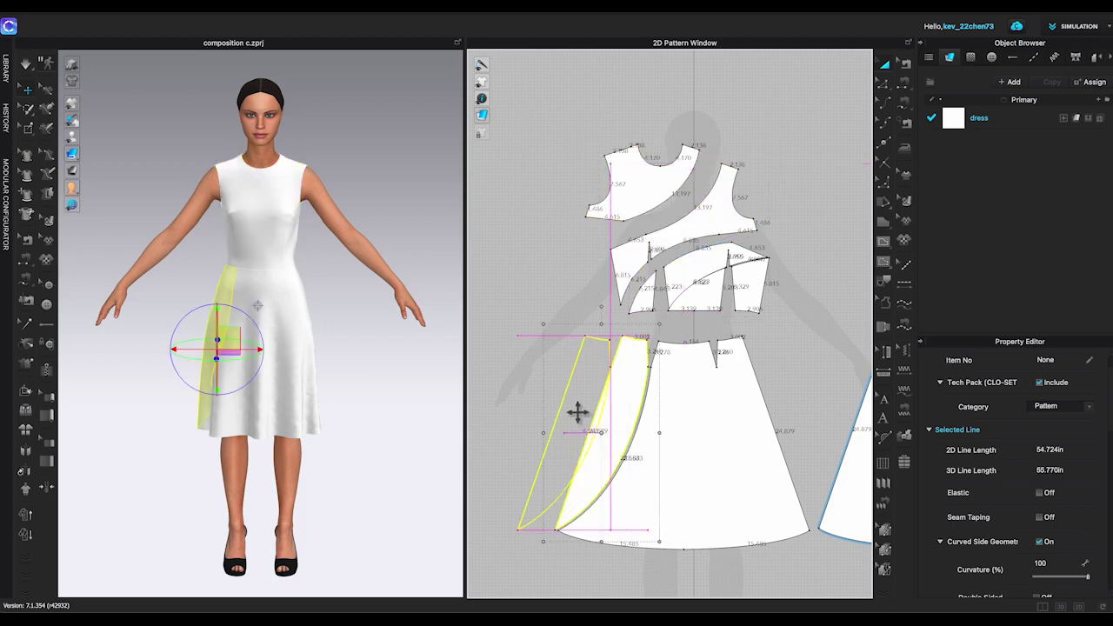
{"action": "left_click_drag", "start_coordinate": [690, 415], "coordinate": [690, 429]}
{"action": "left_click_drag", "start_coordinate": [757, 285], "coordinate": [690, 313]}
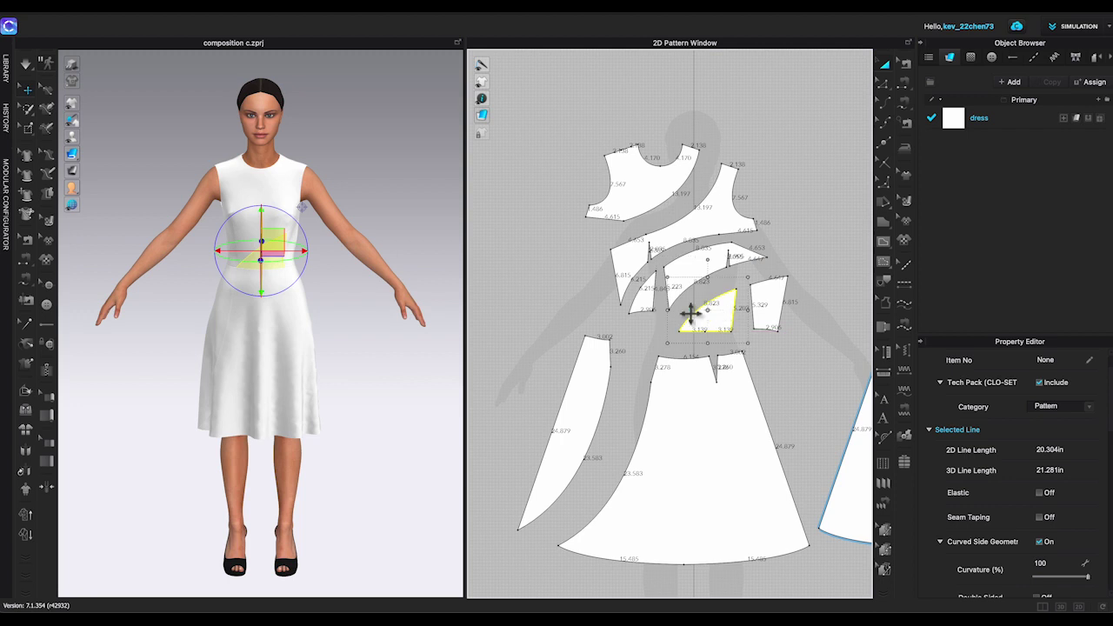
{"action": "left_click", "coordinate": [643, 300]}
{"action": "left_click", "coordinate": [792, 245]}
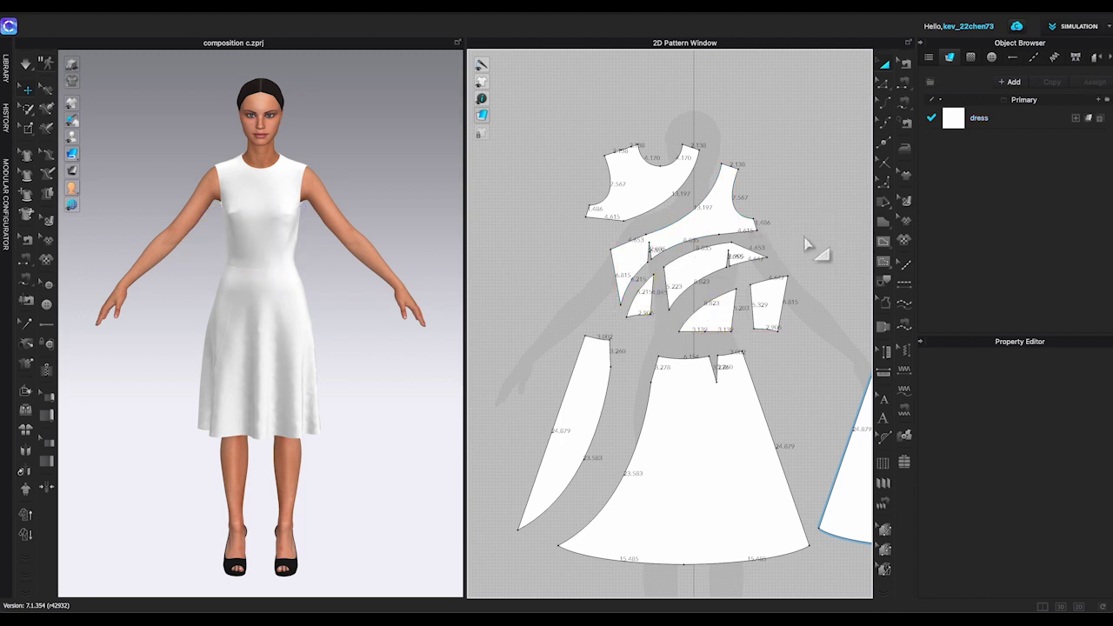
{"action": "scroll", "coordinate": [805, 238], "scroll_direction": "up", "scroll_amount": 4}
{"action": "scroll", "coordinate": [805, 239], "scroll_direction": "down", "scroll_amount": 2}
{"action": "middle_click_drag", "start_coordinate": [806, 239], "coordinate": [803, 186]}
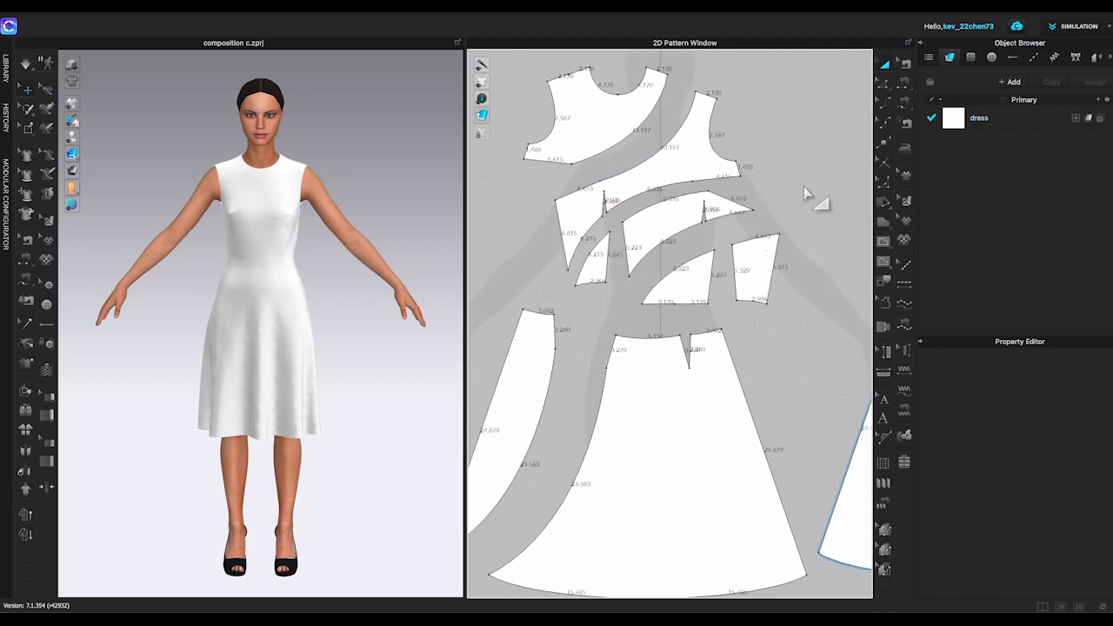
{"action": "right_click_drag", "start_coordinate": [807, 195], "coordinate": [830, 157]}
{"action": "scroll", "coordinate": [828, 169], "scroll_direction": "up", "scroll_amount": 4}
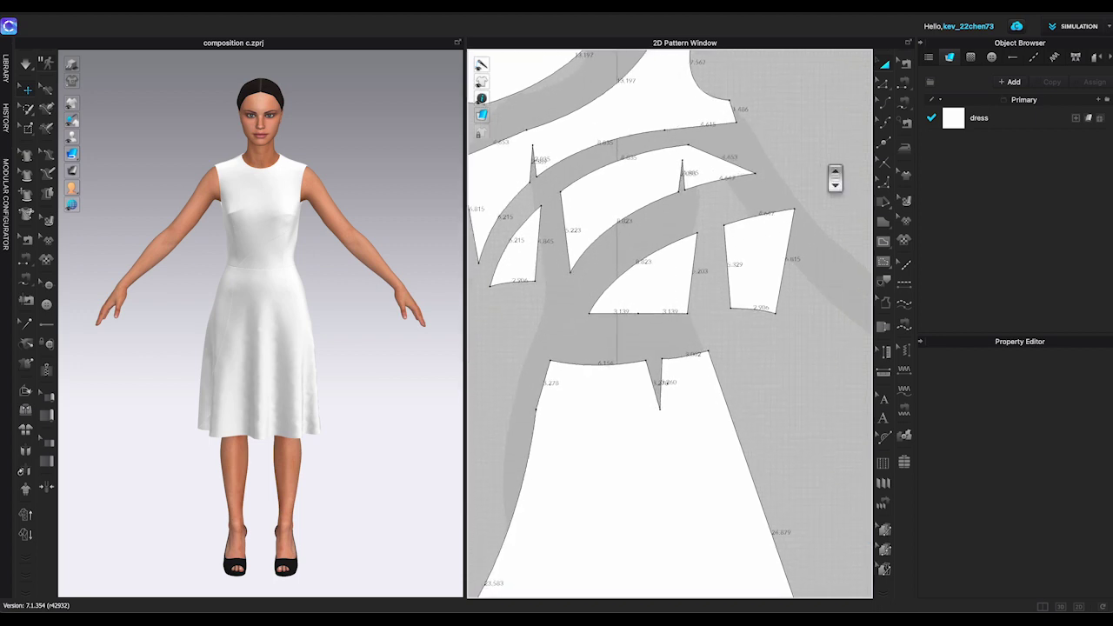
{"action": "middle_click_drag", "start_coordinate": [829, 170], "coordinate": [848, 245]}
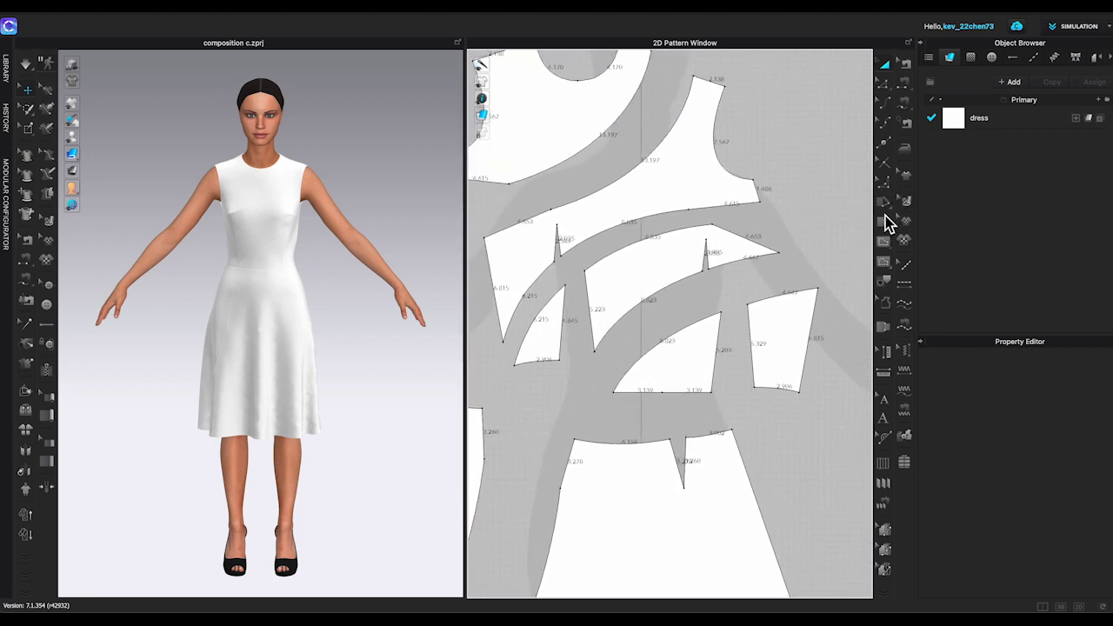
Step: Merge the lower center front bodice piece with the small piece on its right along their facing side edges
{"action": "left_click", "coordinate": [882, 84]}
{"action": "left_click", "coordinate": [718, 365]}
{"action": "left_click", "coordinate": [748, 374], "text": "shift"}
{"action": "right_click", "coordinate": [749, 365]}
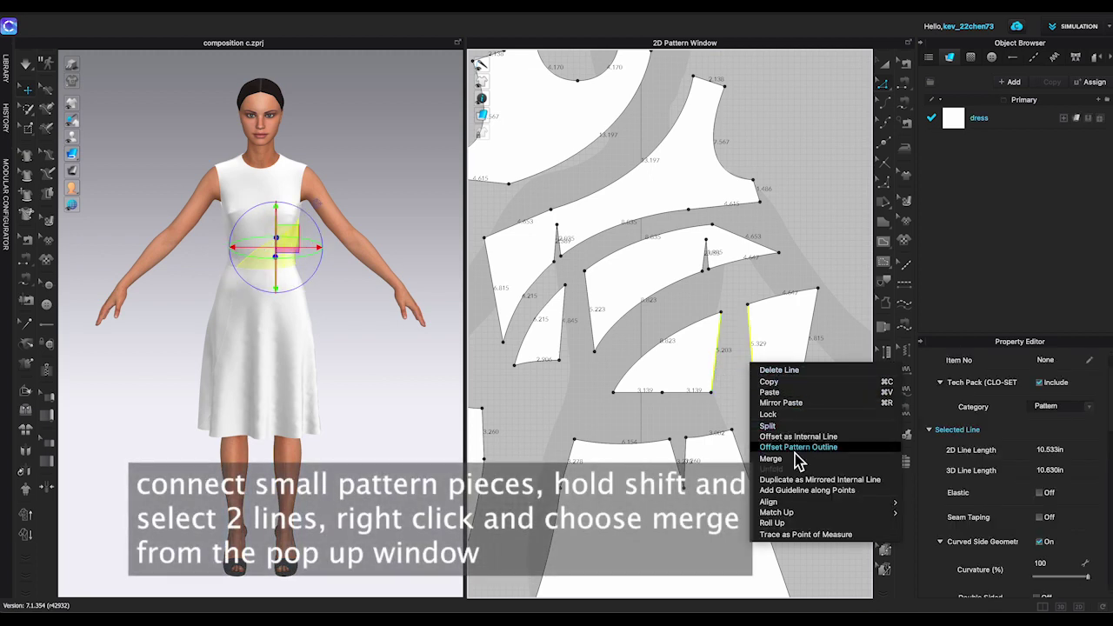
{"action": "left_click", "coordinate": [770, 458]}
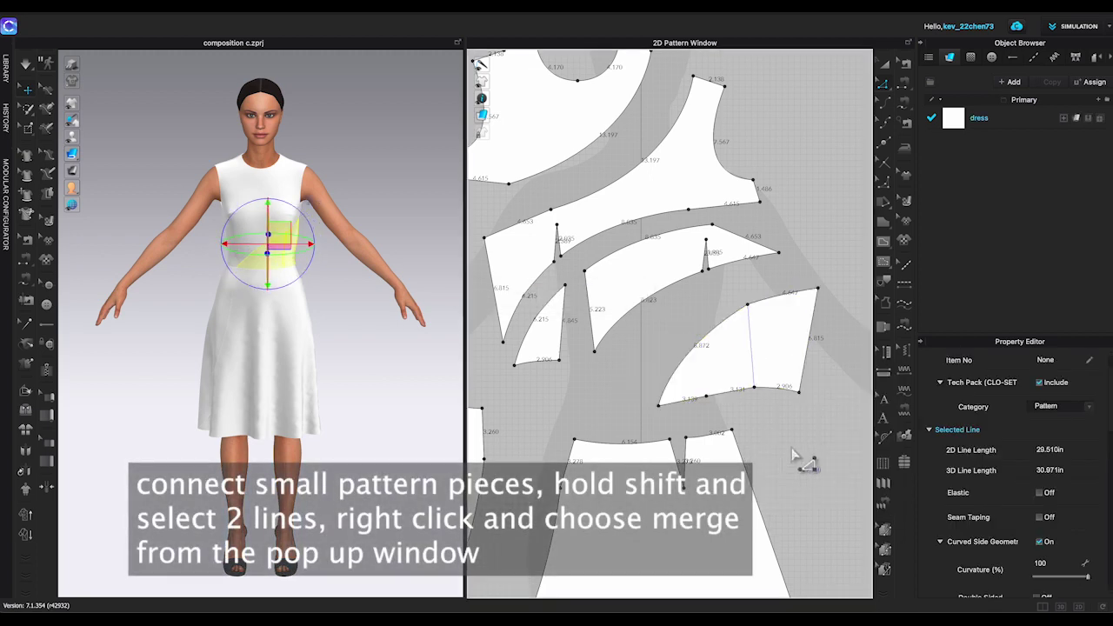
{"action": "left_click", "coordinate": [793, 454]}
Step: Merge the small lower-left bodice piece with the curved middle band along their facing side edges
{"action": "left_click", "coordinate": [563, 324]}
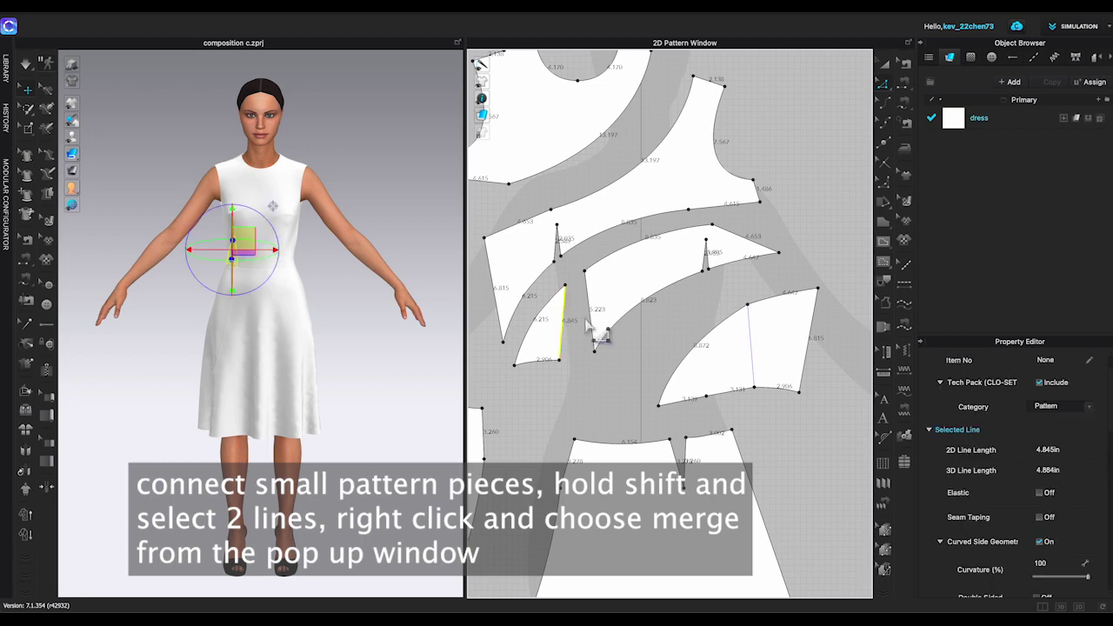
{"action": "left_click", "coordinate": [589, 313], "text": "shift"}
{"action": "right_click", "coordinate": [588, 320]}
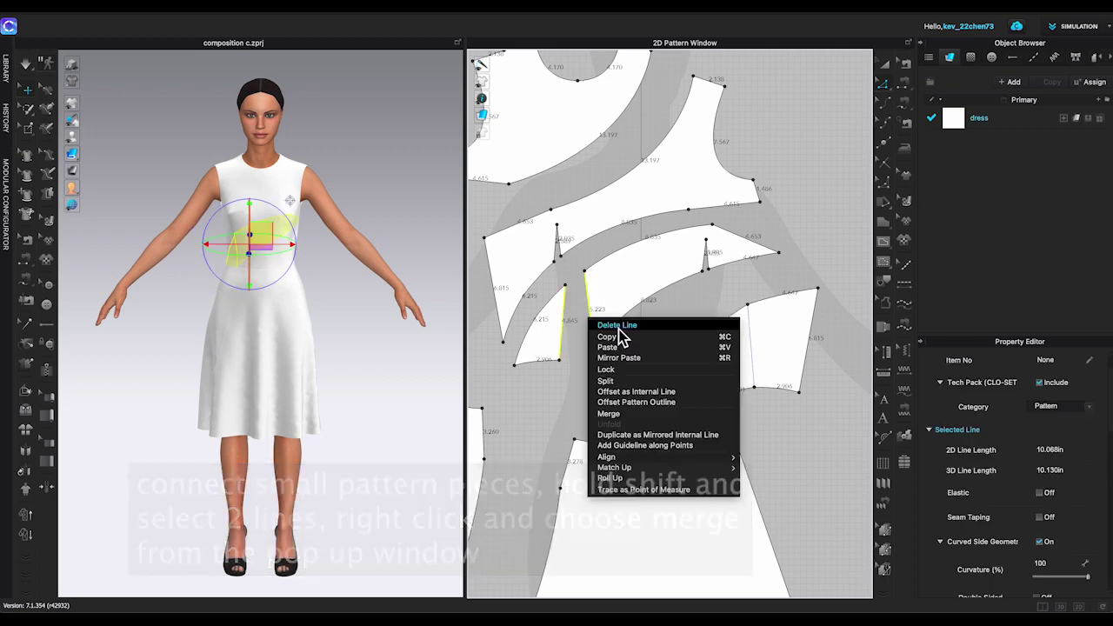
{"action": "left_click", "coordinate": [662, 414]}
{"action": "left_click", "coordinate": [693, 315]}
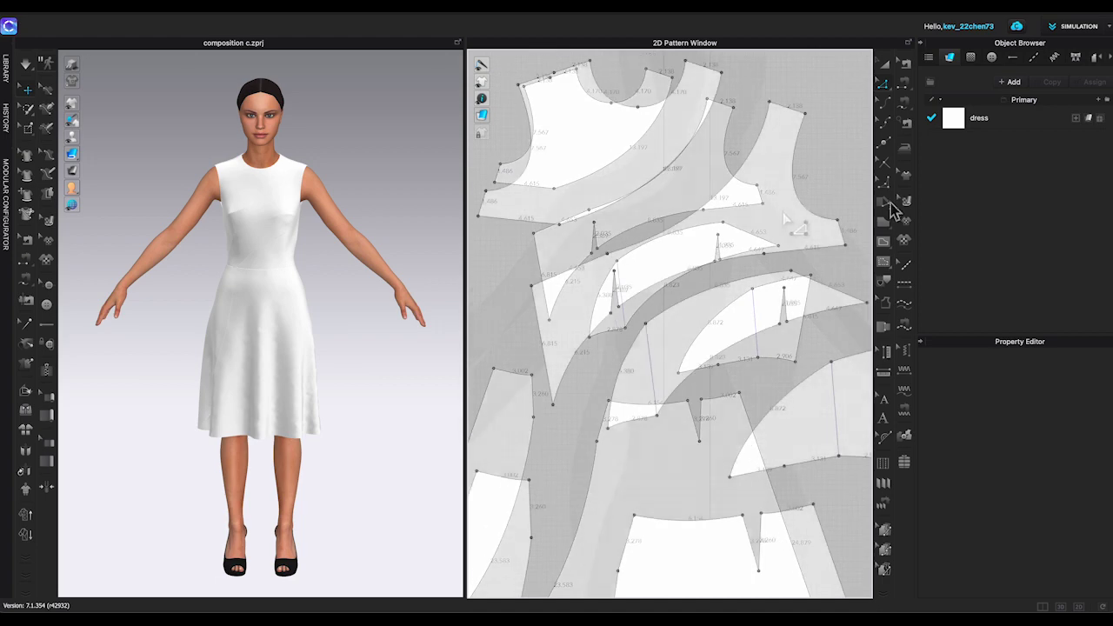
Step: Draw an internal line about 1.09 in long from the left dart tip to the piece's upper edge and cut along it
{"action": "left_click", "coordinate": [884, 222]}
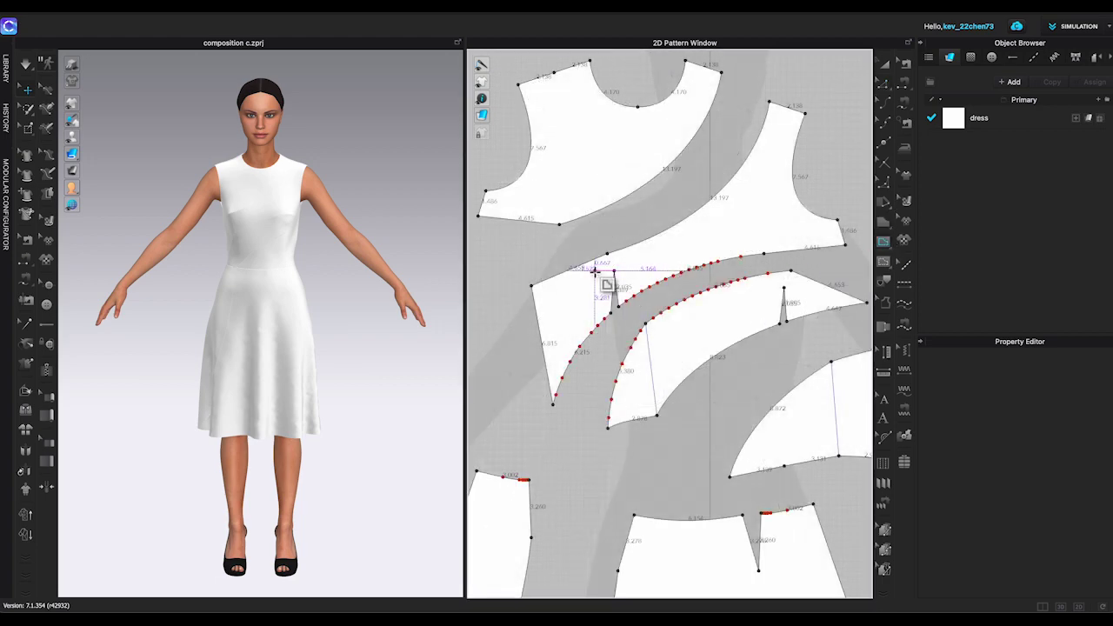
{"action": "scroll", "coordinate": [595, 271], "scroll_direction": "up", "scroll_amount": 4}
{"action": "left_click", "coordinate": [637, 219]}
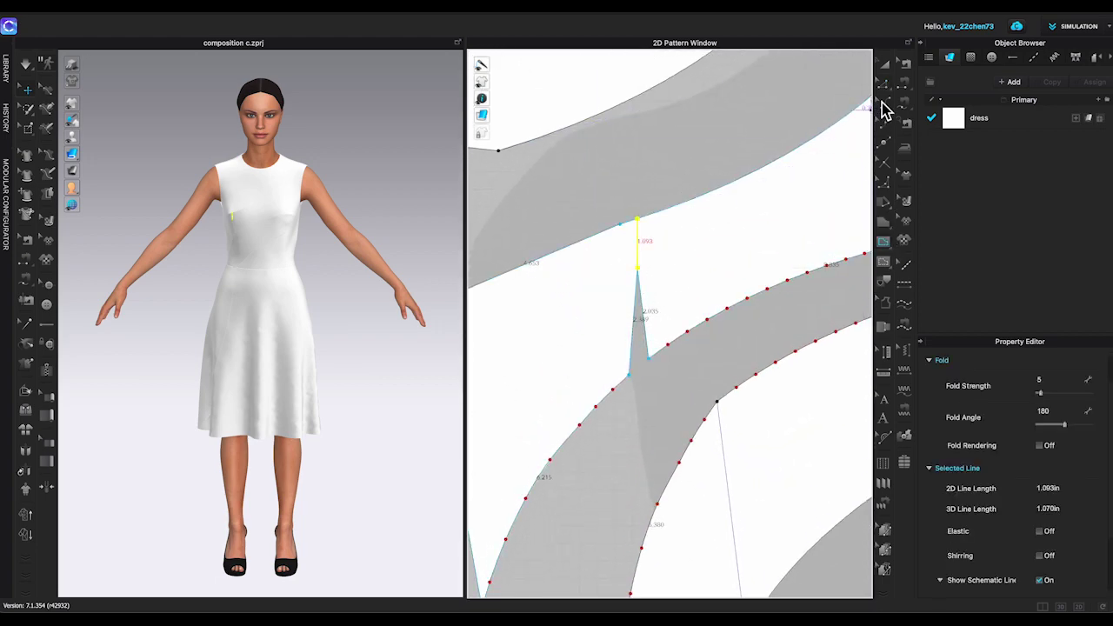
{"action": "right_click", "coordinate": [633, 251]}
{"action": "left_click", "coordinate": [666, 390]}
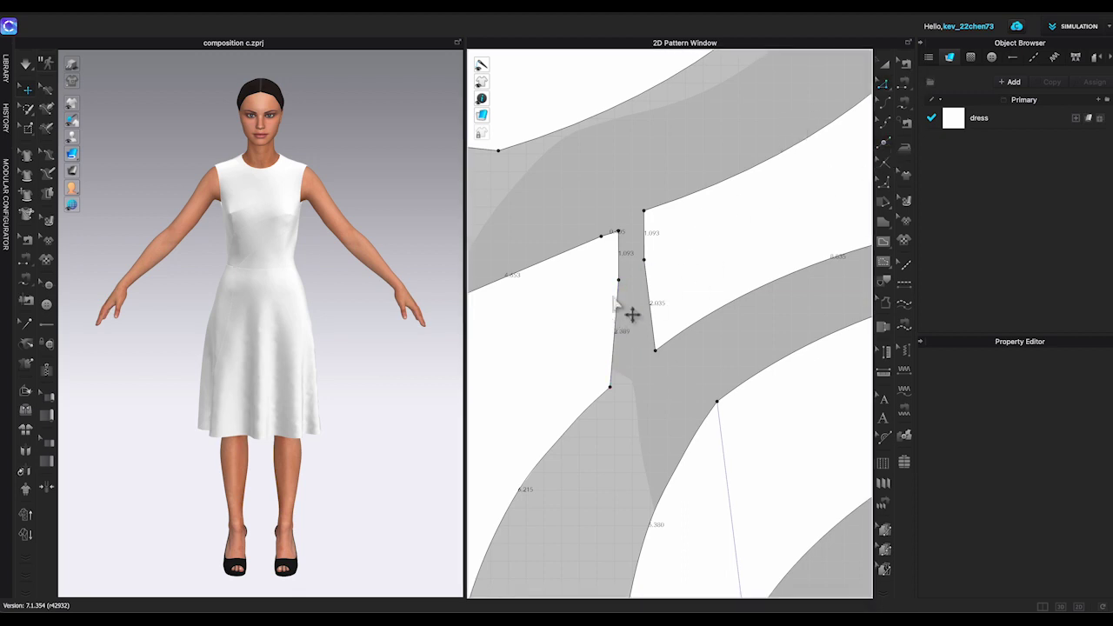
Step: Convert the middle points on both edges of the opened left dart and the nearby upper-edge point to curve points
{"action": "right_click", "coordinate": [644, 259]}
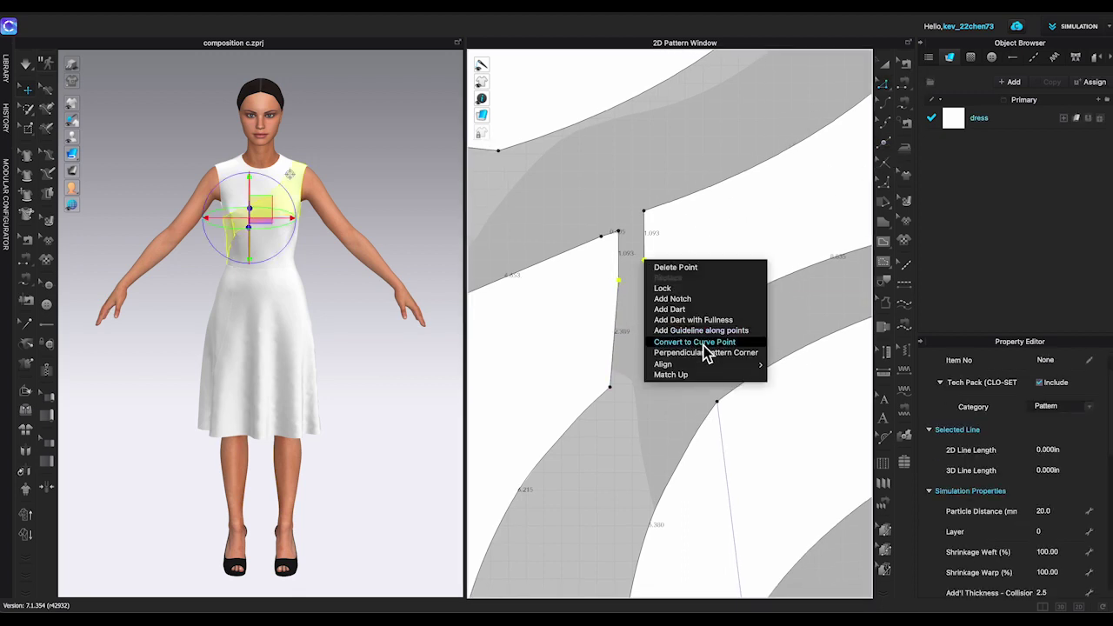
{"action": "left_click", "coordinate": [606, 251]}
{"action": "right_click", "coordinate": [600, 235]}
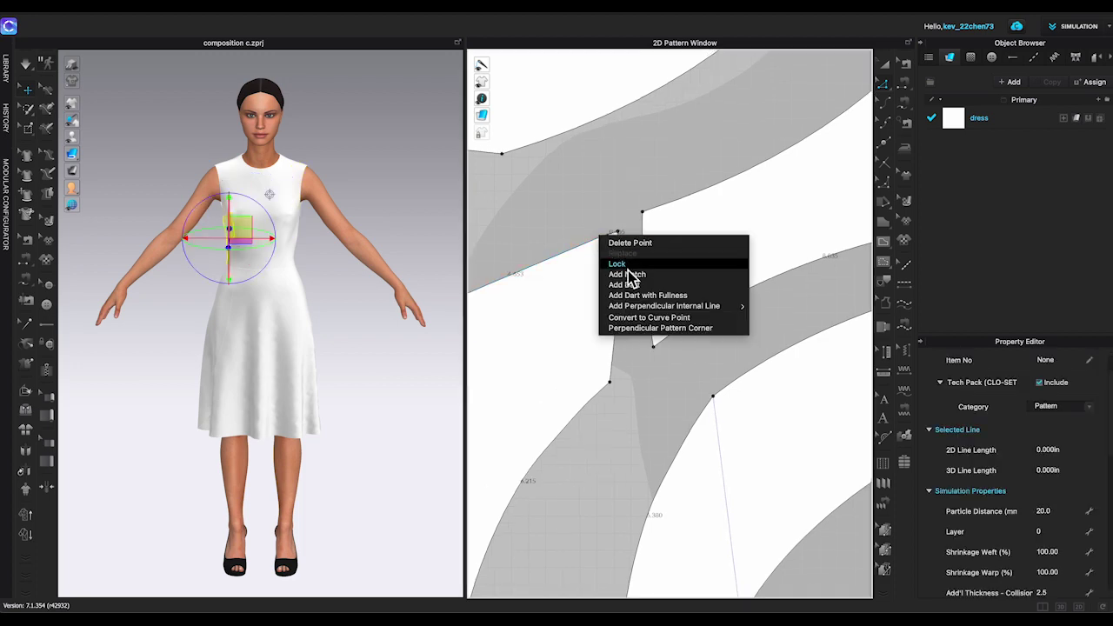
{"action": "left_click", "coordinate": [728, 316]}
Step: Merge the two edges of the opened left dart and delete the leftover merge lines on that piece and the middle band
{"action": "left_click", "coordinate": [616, 313]}
{"action": "left_click", "coordinate": [648, 313], "text": "shift"}
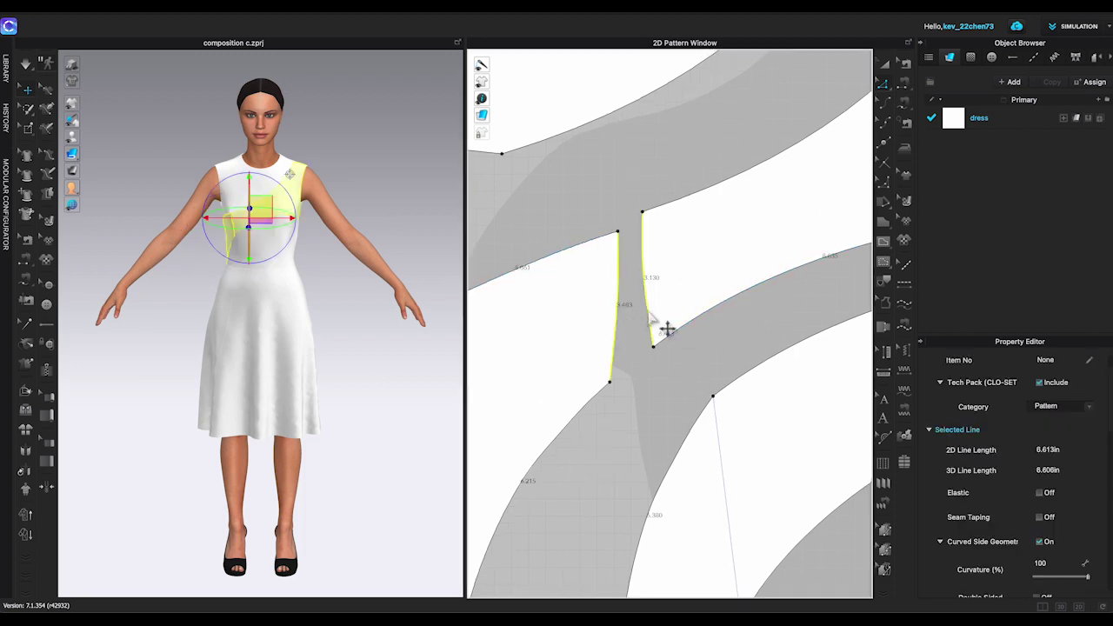
{"action": "right_click", "coordinate": [651, 315]}
{"action": "left_click", "coordinate": [696, 428]}
{"action": "scroll", "coordinate": [652, 435], "scroll_direction": "down", "scroll_amount": 5}
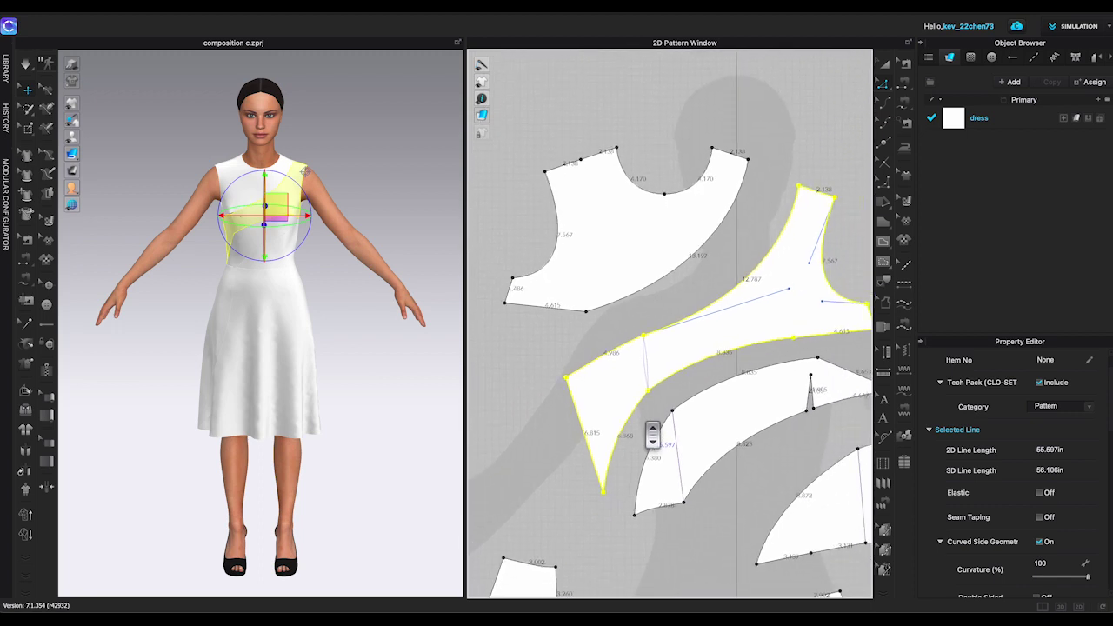
{"action": "middle_click_drag", "start_coordinate": [639, 327], "coordinate": [603, 296]}
{"action": "left_click", "coordinate": [819, 320]}
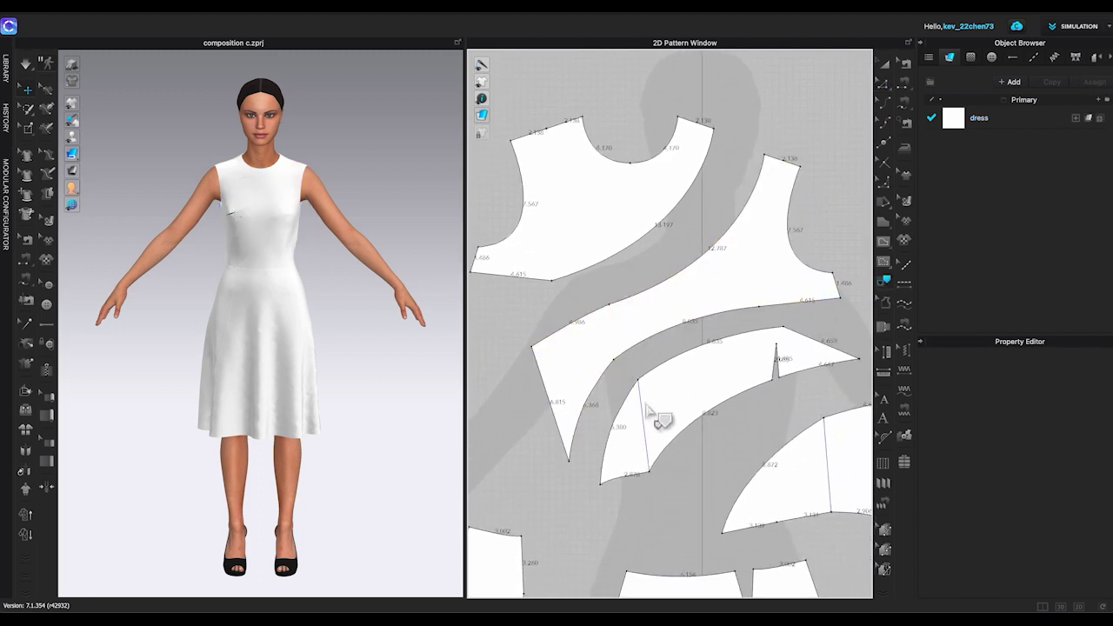
{"action": "scroll", "coordinate": [618, 375], "scroll_direction": "up", "scroll_amount": 3}
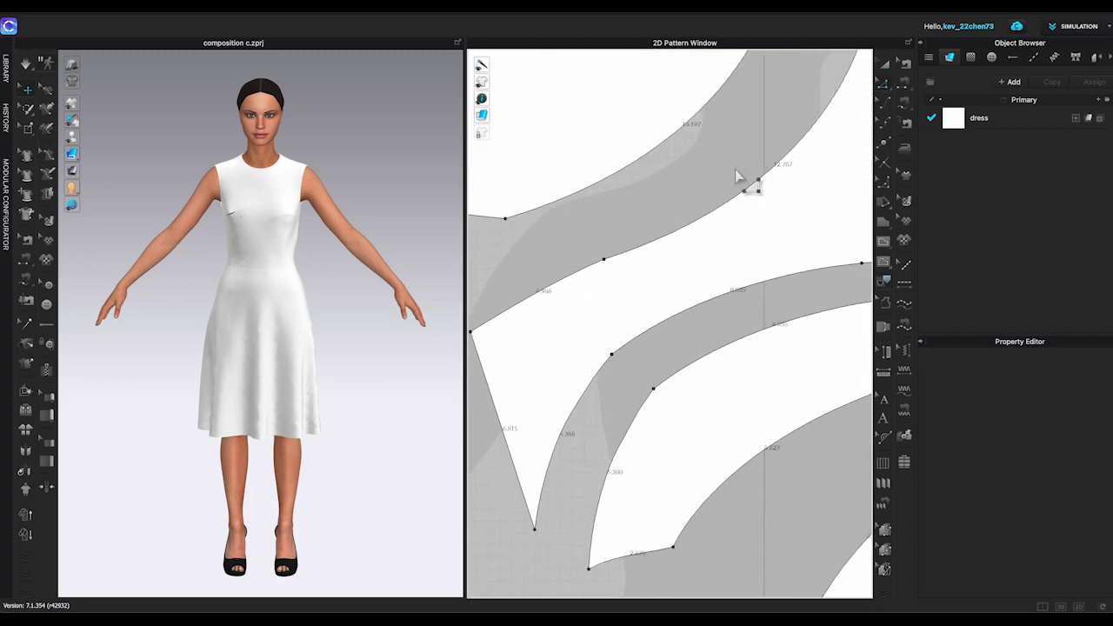
Step: Convert the merge points on both seams of the wide bodice piece and on the middle band's upper seam to curve points
{"action": "right_click", "coordinate": [604, 259]}
{"action": "key", "text": "Escape"}
{"action": "right_click", "coordinate": [613, 355]}
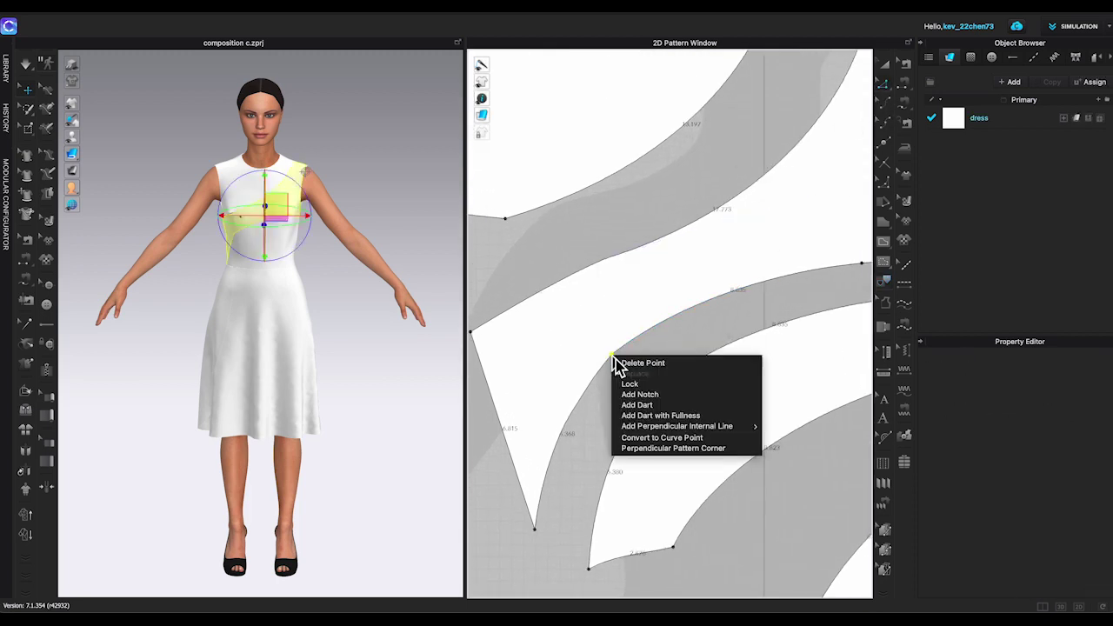
{"action": "left_click", "coordinate": [668, 435]}
{"action": "right_click", "coordinate": [653, 389]}
{"action": "left_click", "coordinate": [701, 472]}
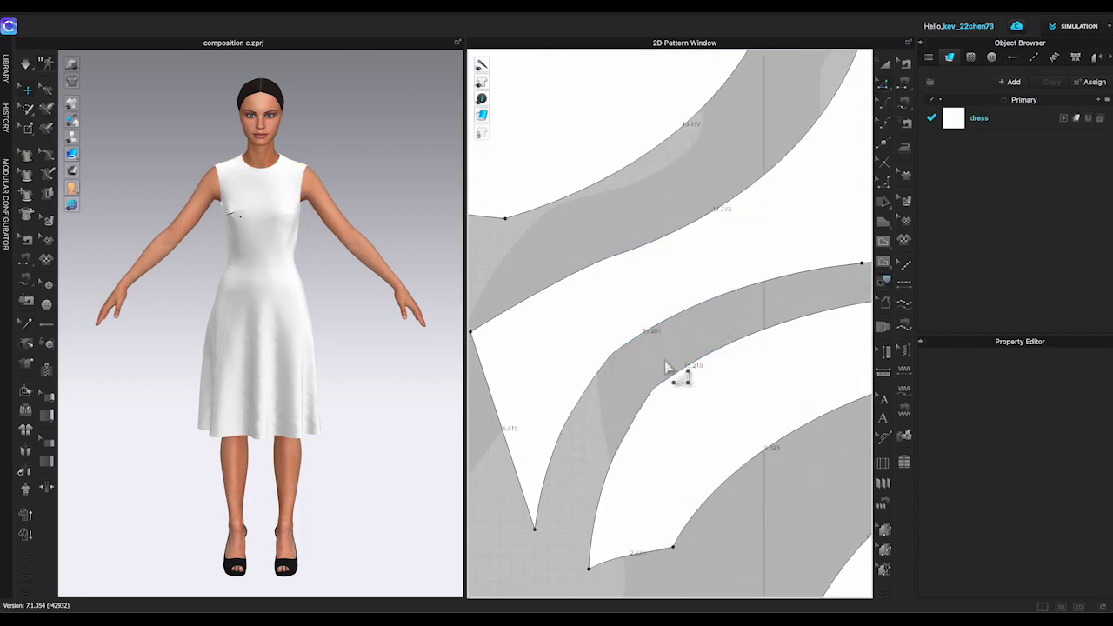
{"action": "scroll", "coordinate": [673, 374], "scroll_direction": "down", "scroll_amount": 3}
{"action": "scroll", "coordinate": [672, 372], "scroll_direction": "down", "scroll_amount": 2}
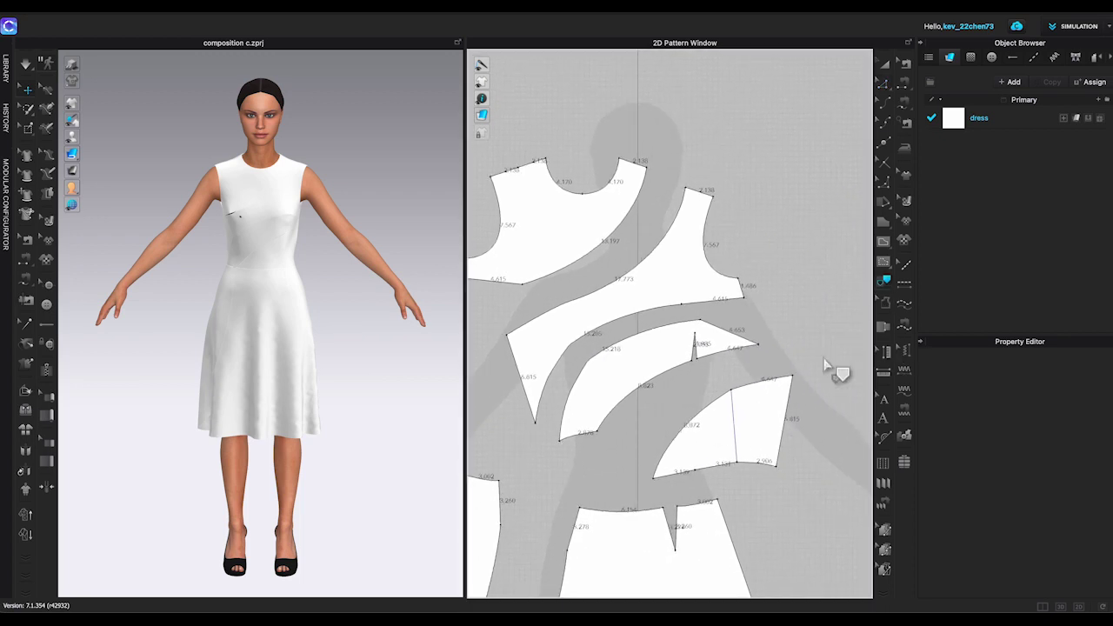
Step: Delete the merge line on the lower-right bodice piece and convert the leftover points on its upper and waist edges to curve points
{"action": "left_click", "coordinate": [735, 435]}
{"action": "key", "text": "Delete"}
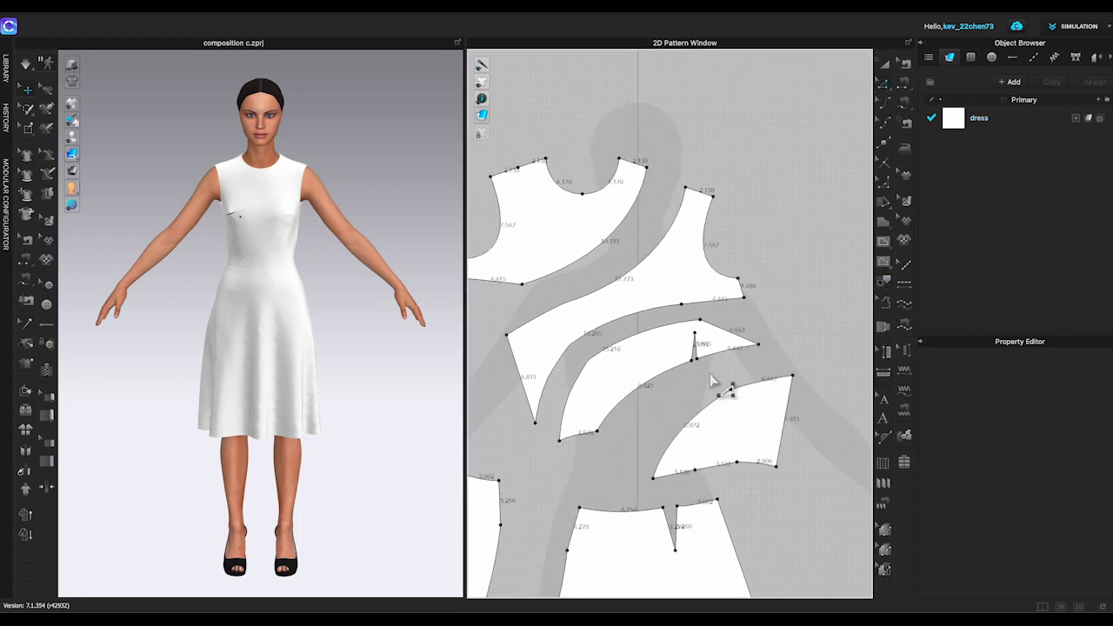
{"action": "left_click", "coordinate": [753, 465]}
{"action": "right_click", "coordinate": [753, 465]}
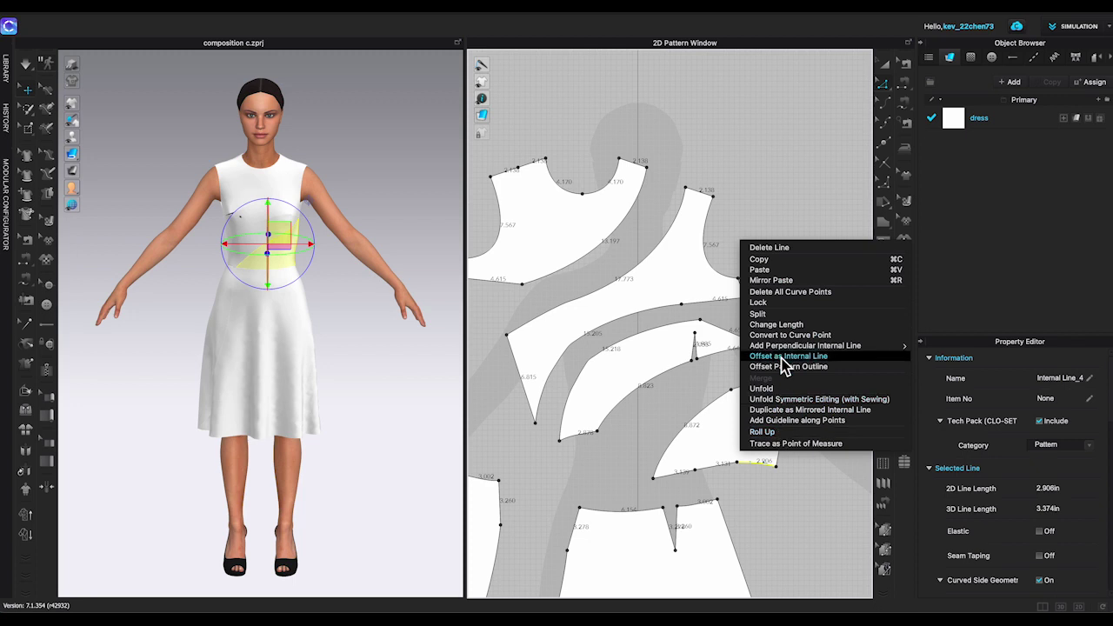
{"action": "left_click", "coordinate": [710, 406]}
{"action": "left_click_drag", "start_coordinate": [691, 379], "coordinate": [754, 483]}
{"action": "right_click", "coordinate": [737, 462]}
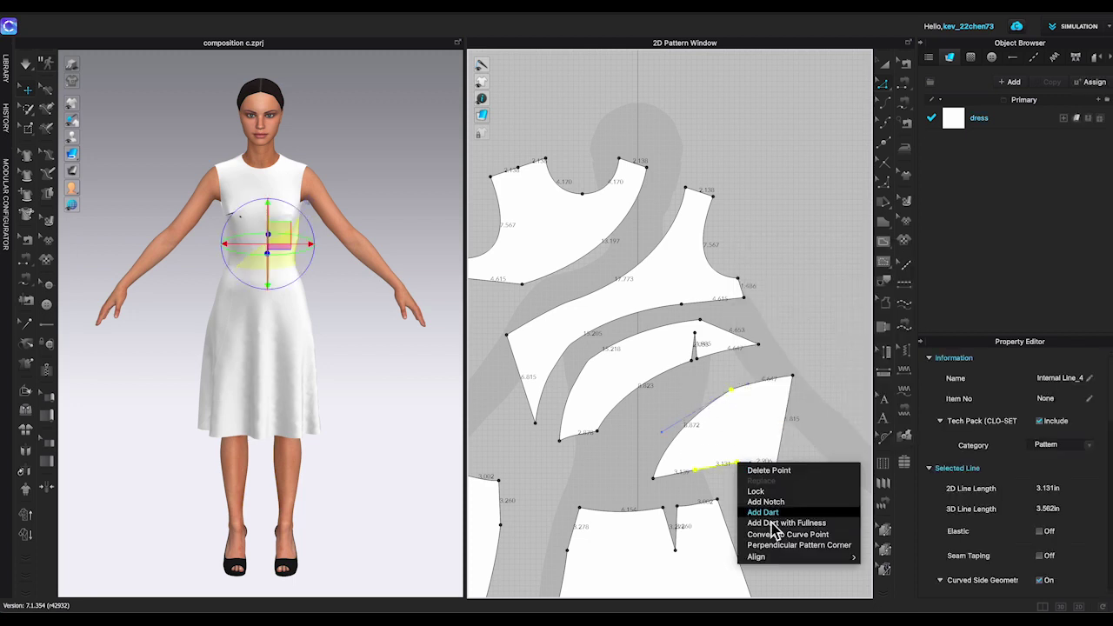
{"action": "left_click", "coordinate": [773, 534]}
Step: Draw an internal line about 0.92 in long from the right dart tip to the middle band's upper edge and cut along it
{"action": "scroll", "coordinate": [731, 357], "scroll_direction": "up", "scroll_amount": 5}
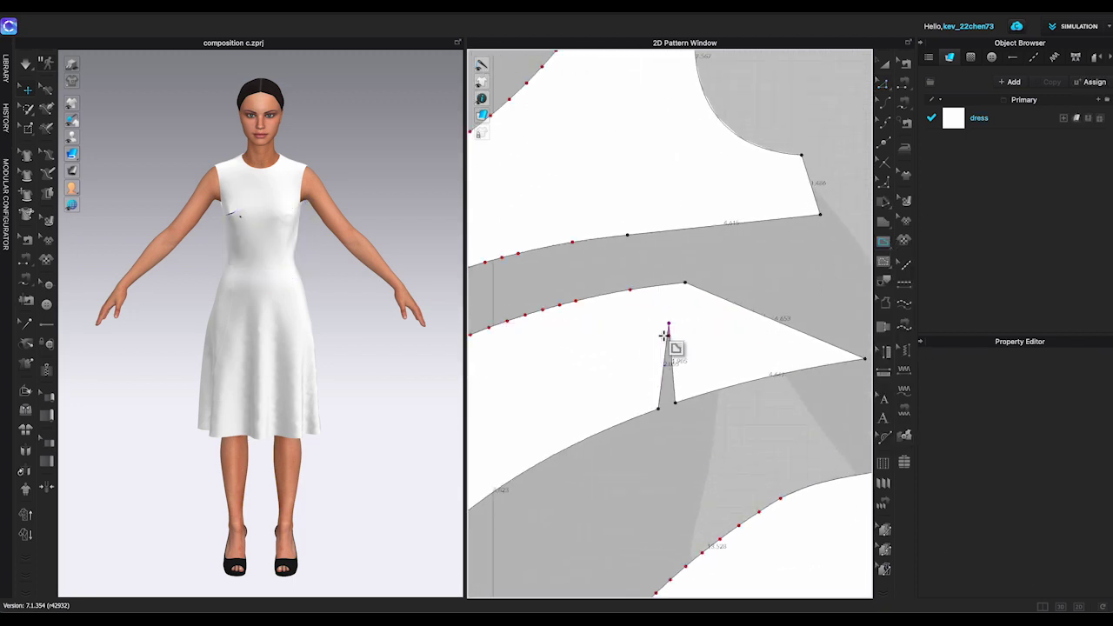
{"action": "left_click", "coordinate": [669, 323]}
{"action": "double_click", "coordinate": [668, 284]}
{"action": "left_click", "coordinate": [884, 83]}
{"action": "right_click", "coordinate": [669, 309]}
{"action": "left_click", "coordinate": [695, 439]}
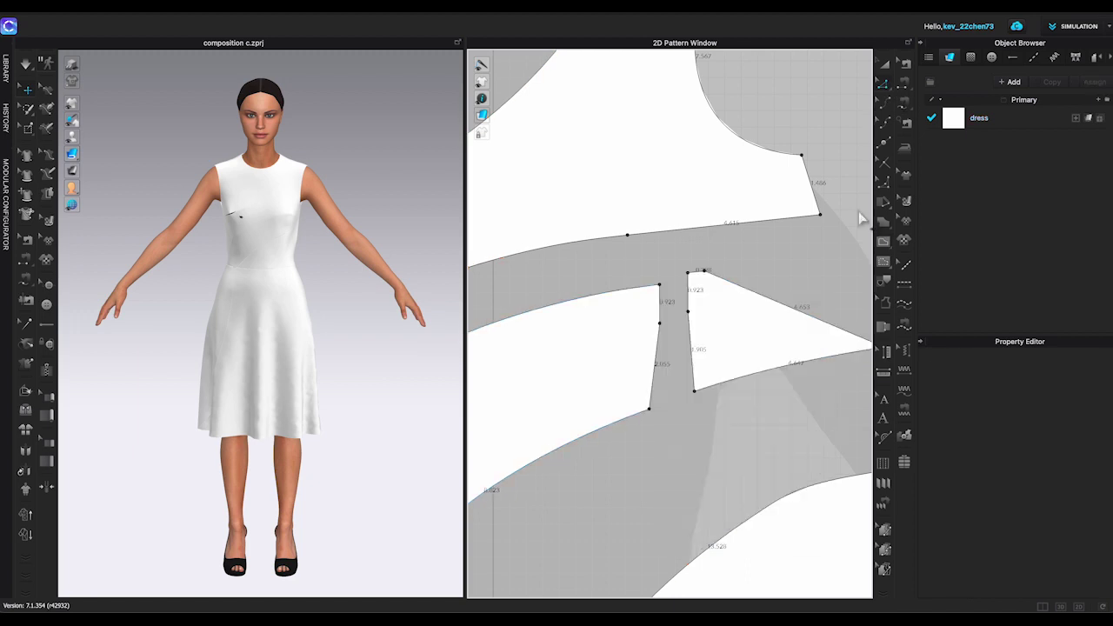
Step: Delete the middle points on both edges of the opened right dart and merge the two edges
{"action": "left_click", "coordinate": [659, 325]}
{"action": "key", "text": "Delete"}
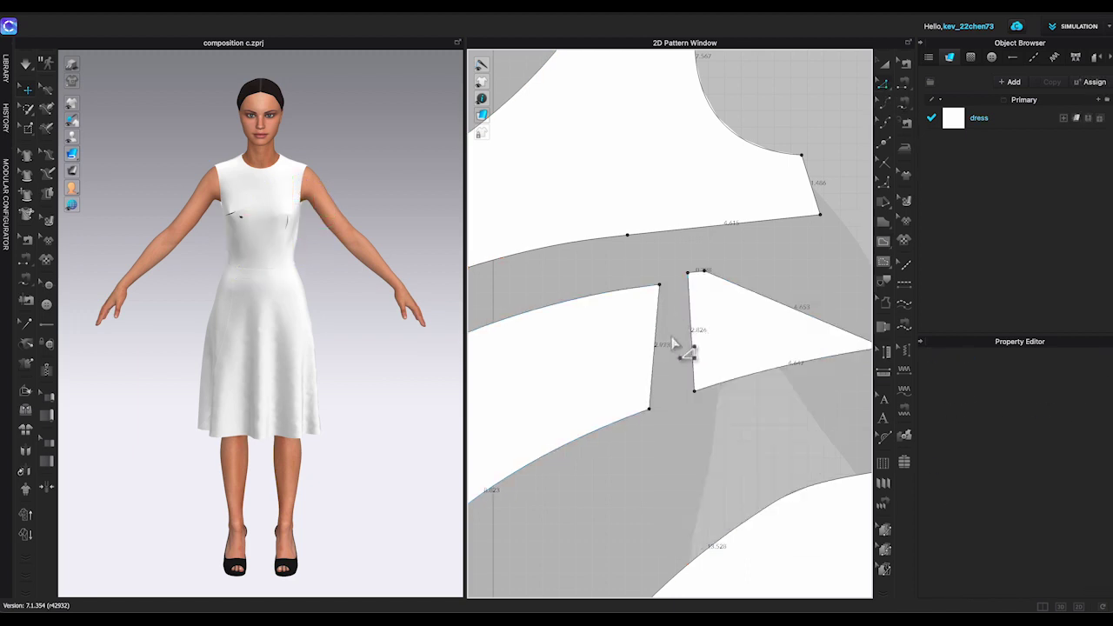
{"action": "left_click", "coordinate": [670, 344]}
{"action": "right_click", "coordinate": [693, 337]}
{"action": "left_click", "coordinate": [700, 437]}
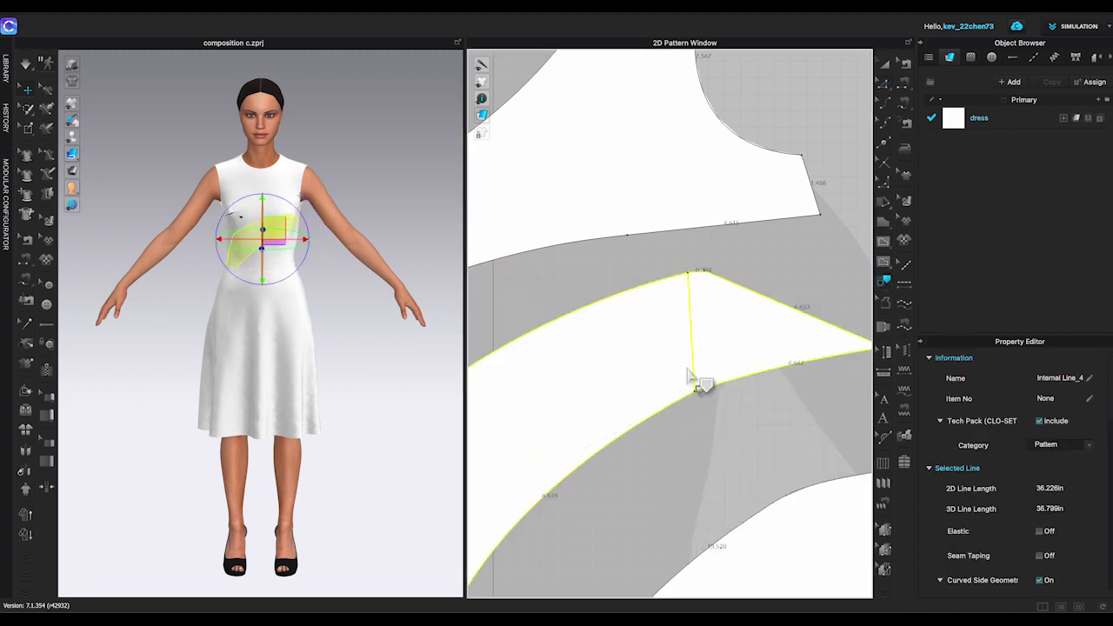
Step: Delete the merge line left inside the middle band where the right dart was closed
{"action": "left_click", "coordinate": [701, 391]}
{"action": "key", "text": "Delete"}
{"action": "scroll", "coordinate": [696, 380], "scroll_direction": "up", "scroll_amount": 1}
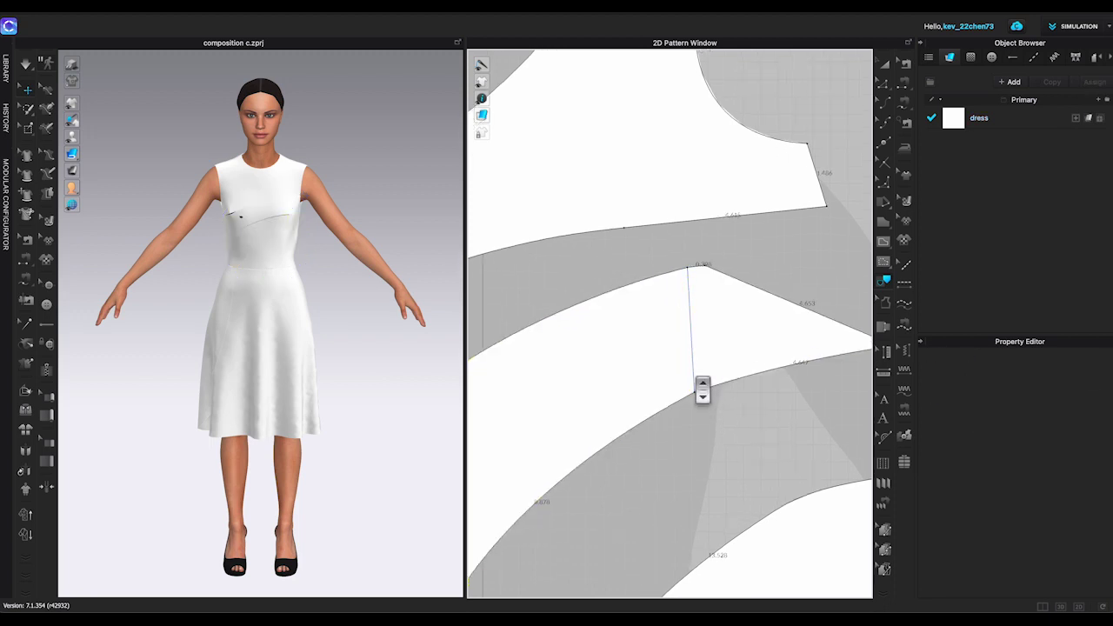
{"action": "left_click", "coordinate": [702, 392]}
{"action": "scroll", "coordinate": [704, 395], "scroll_direction": "down", "scroll_amount": 5}
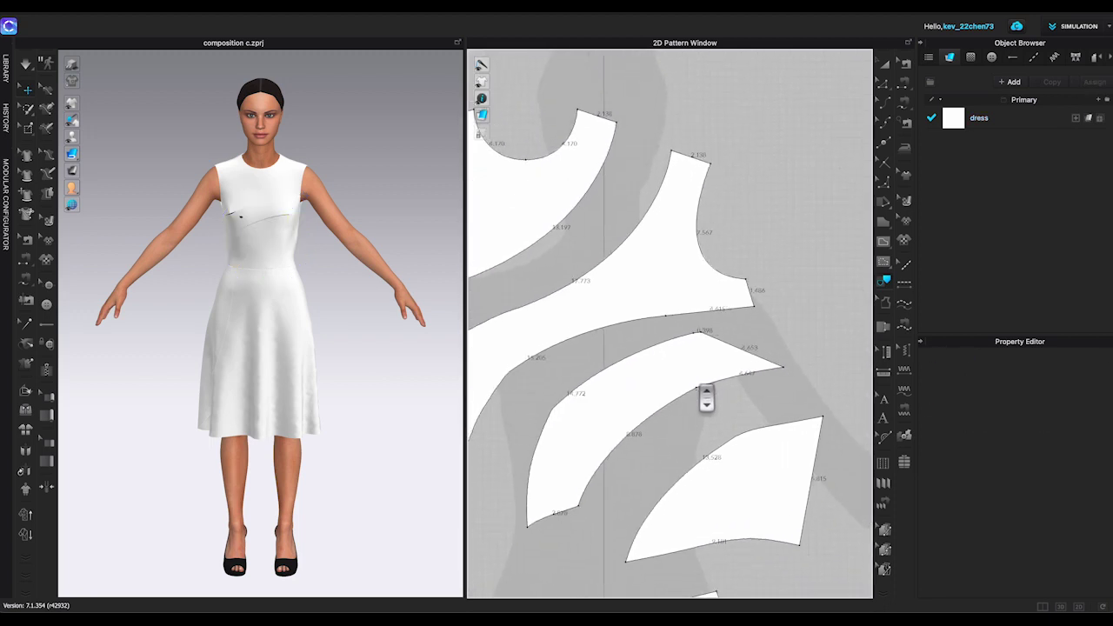
{"action": "middle_click_drag", "start_coordinate": [706, 397], "coordinate": [757, 420]}
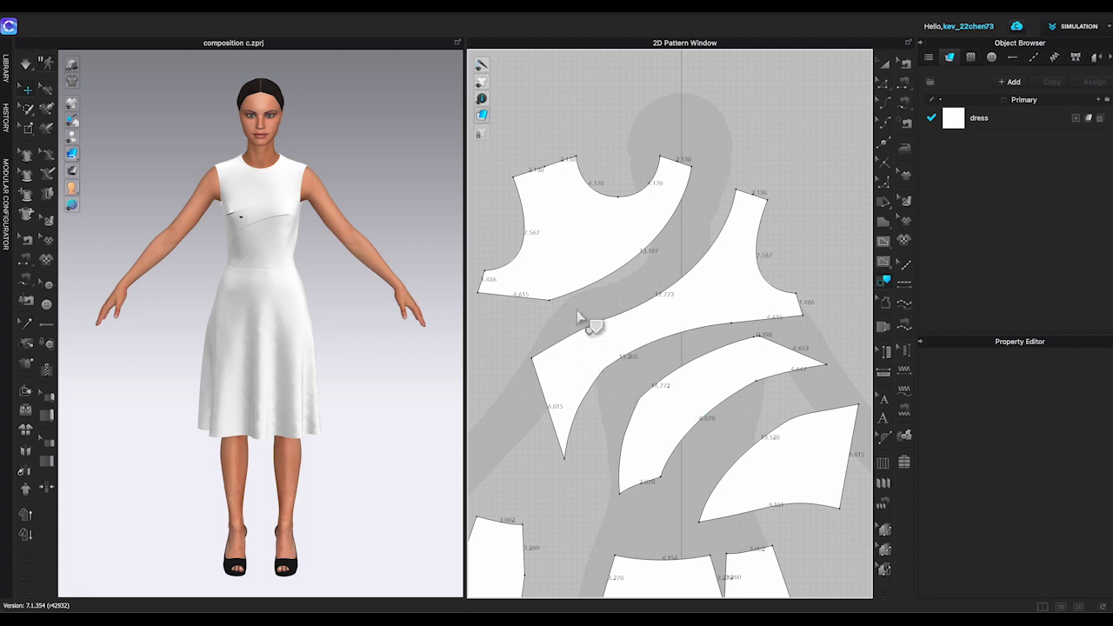
Step: Smooth the corner on the lower seam of the upper-left bodice piece into one continuous curve with the Smooth Curve tool
{"action": "scroll", "coordinate": [519, 325], "scroll_direction": "up", "scroll_amount": 2}
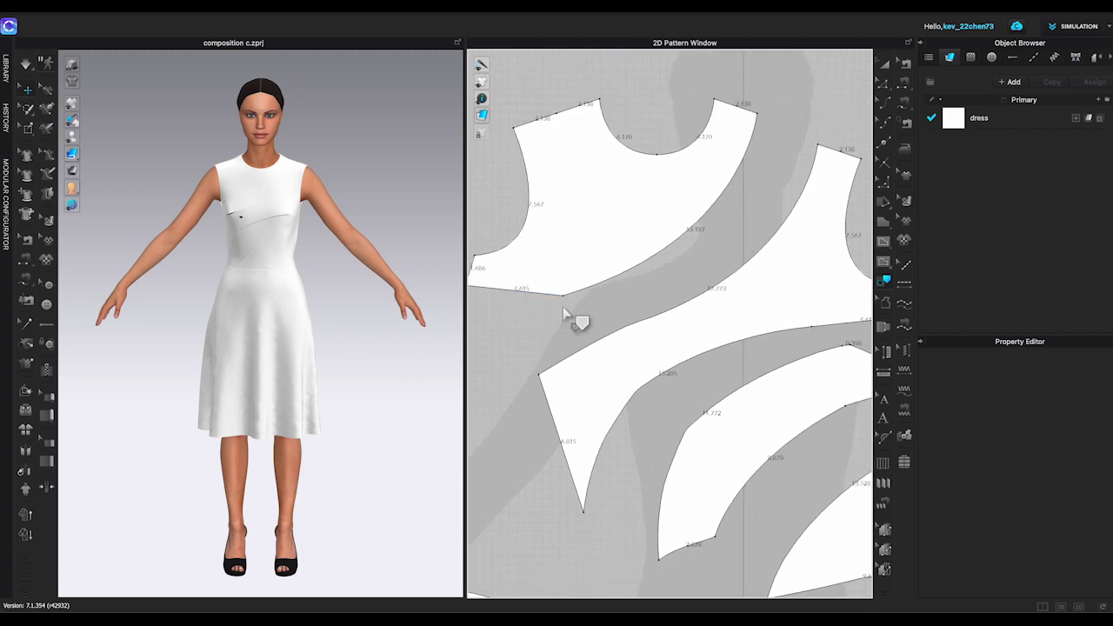
{"action": "left_click", "coordinate": [590, 306]}
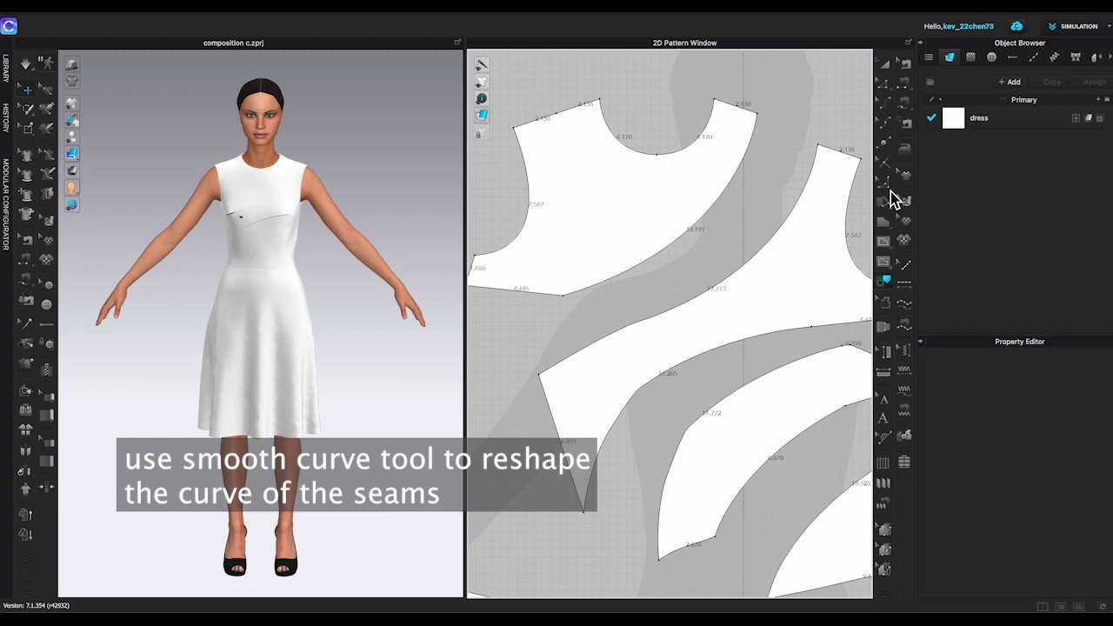
{"action": "left_click", "coordinate": [889, 193]}
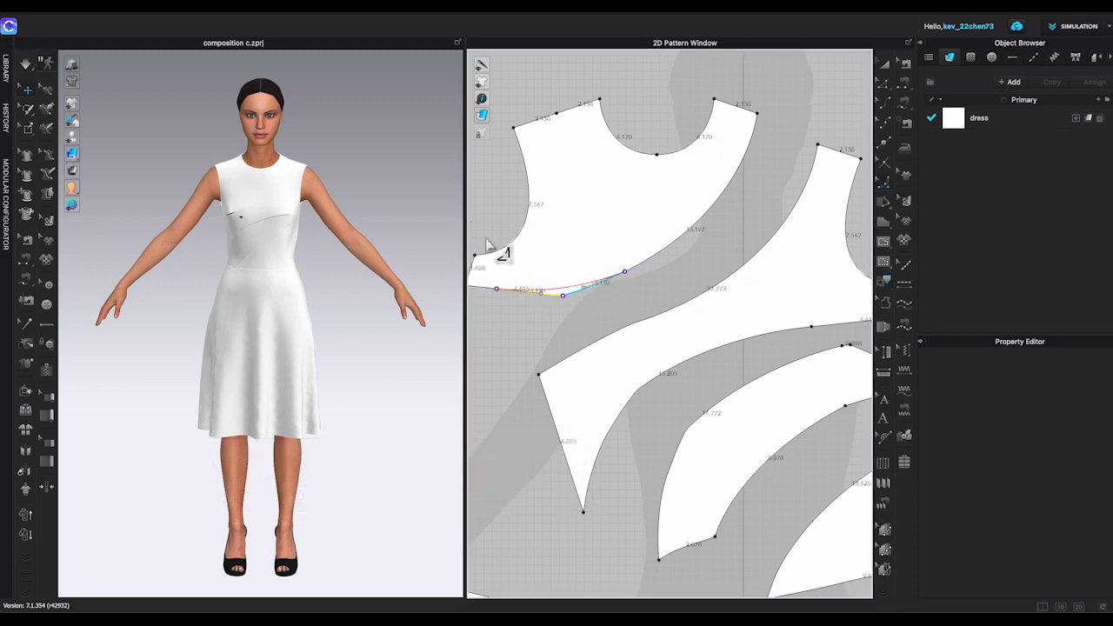
{"action": "left_click", "coordinate": [586, 261]}
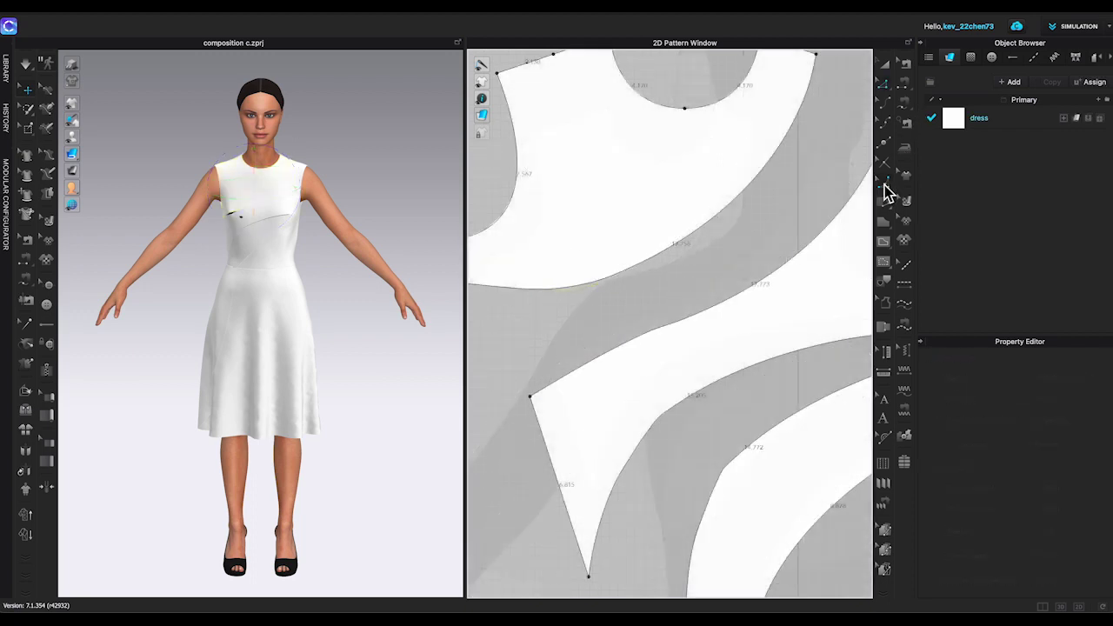
Step: Smooth the kink in the middle band's upper seam with Smooth Curve and convert the two leftover end points to curve points
{"action": "left_click", "coordinate": [570, 374]}
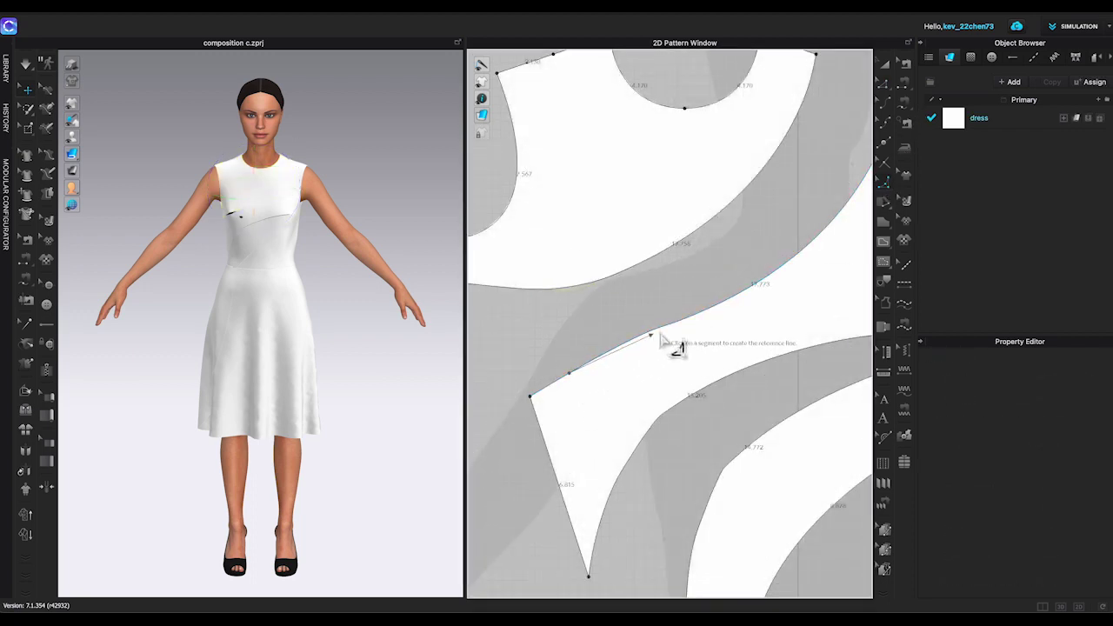
{"action": "left_click", "coordinate": [701, 312]}
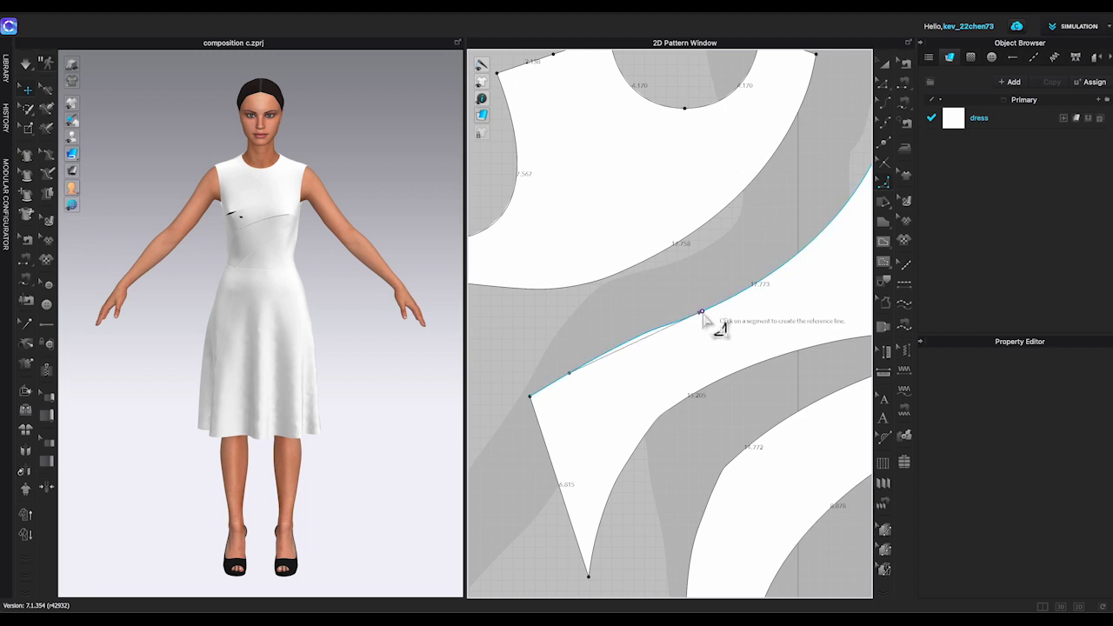
{"action": "left_click", "coordinate": [645, 341]}
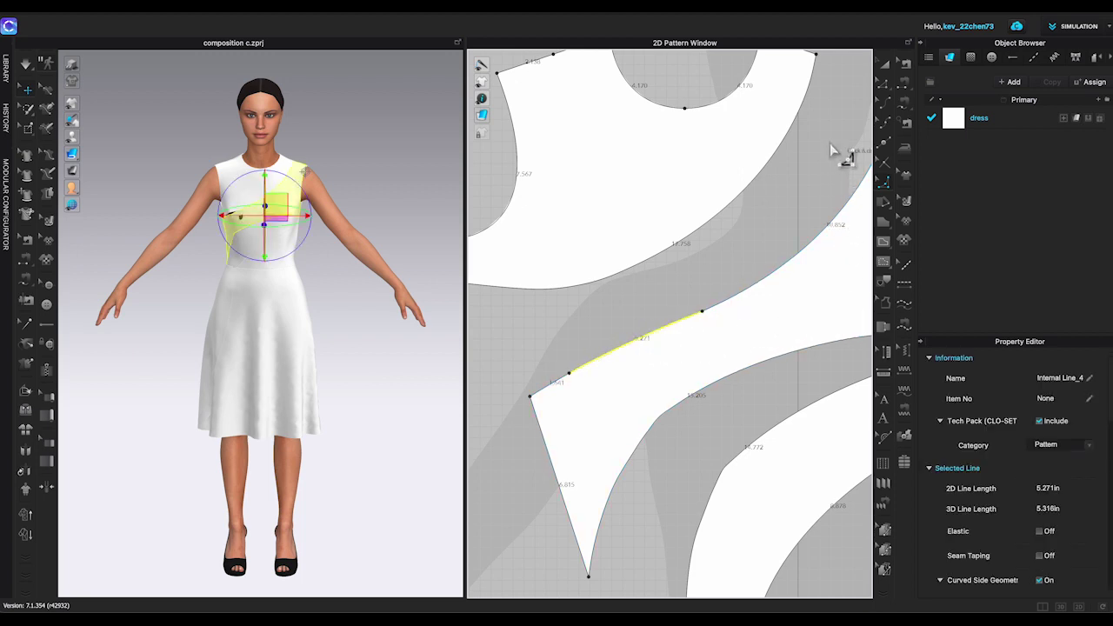
{"action": "left_click", "coordinate": [884, 85]}
{"action": "right_click", "coordinate": [705, 314]}
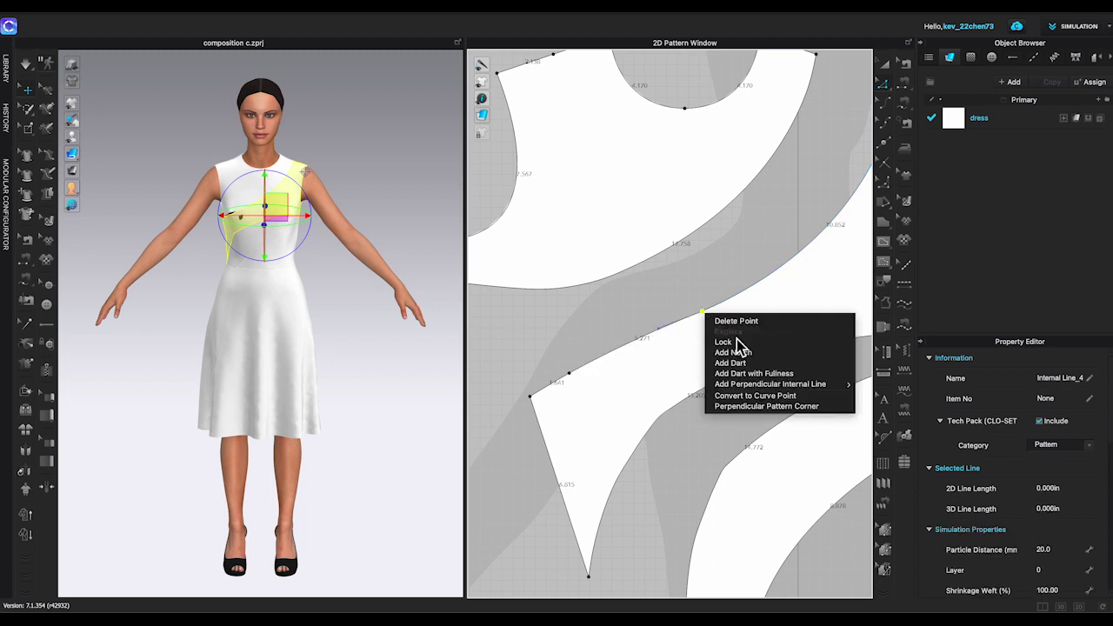
{"action": "left_click", "coordinate": [730, 395]}
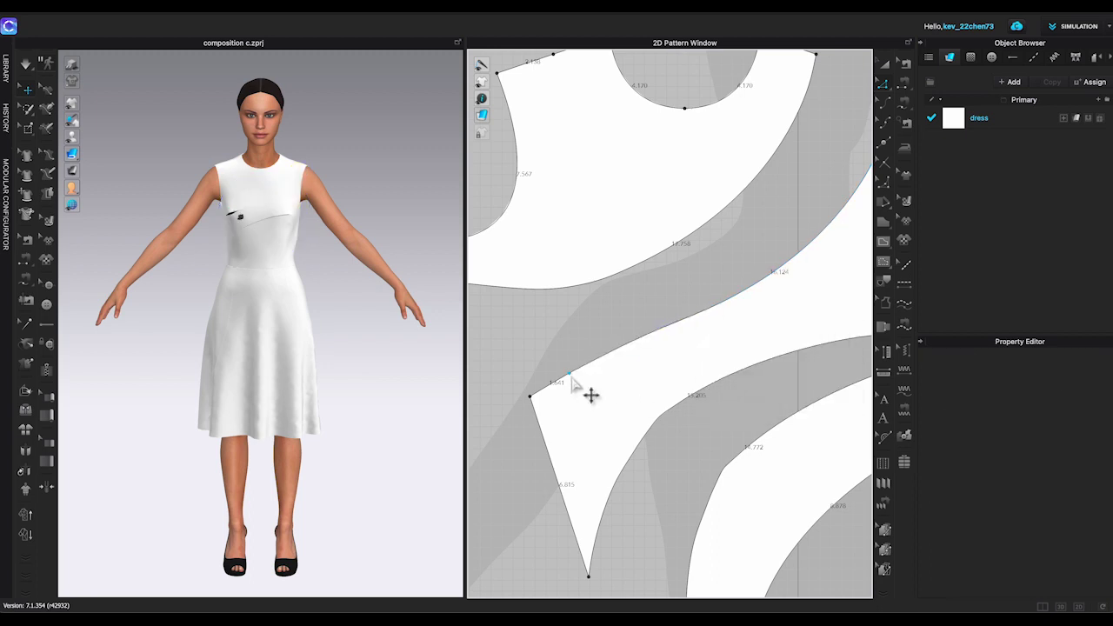
{"action": "right_click", "coordinate": [571, 380]}
{"action": "left_click", "coordinate": [633, 462]}
Step: Set the length of the upper-left bodice piece's lower seam to 17.76 in
{"action": "scroll", "coordinate": [727, 256], "scroll_direction": "up", "scroll_amount": 2}
{"action": "left_click", "coordinate": [687, 240]}
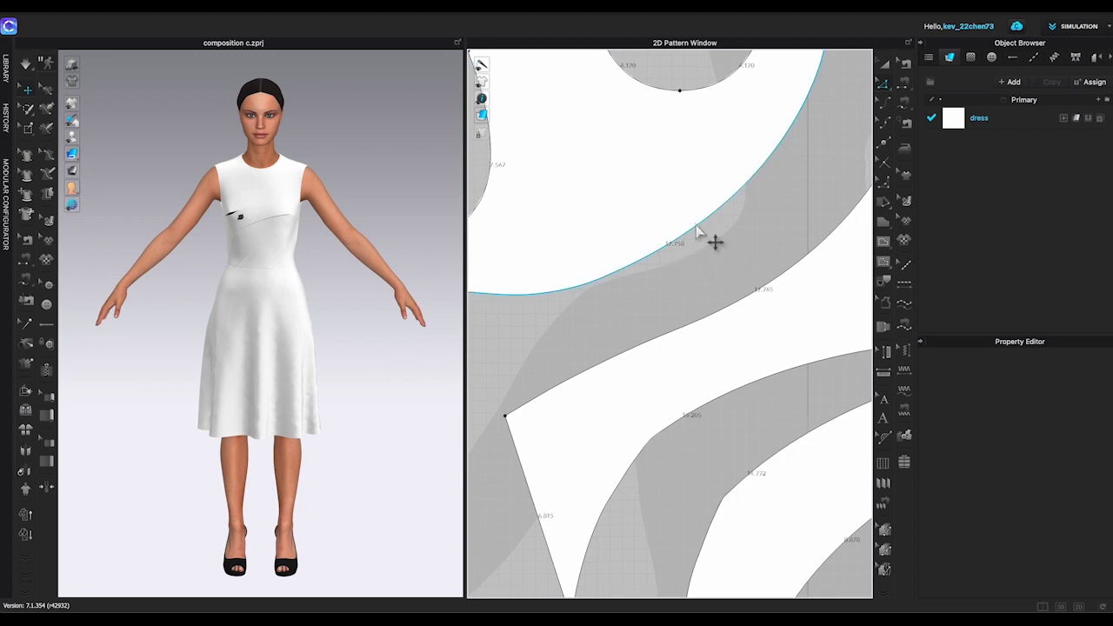
{"action": "scroll", "coordinate": [696, 234], "scroll_direction": "up", "scroll_amount": 1}
{"action": "right_click", "coordinate": [699, 230]}
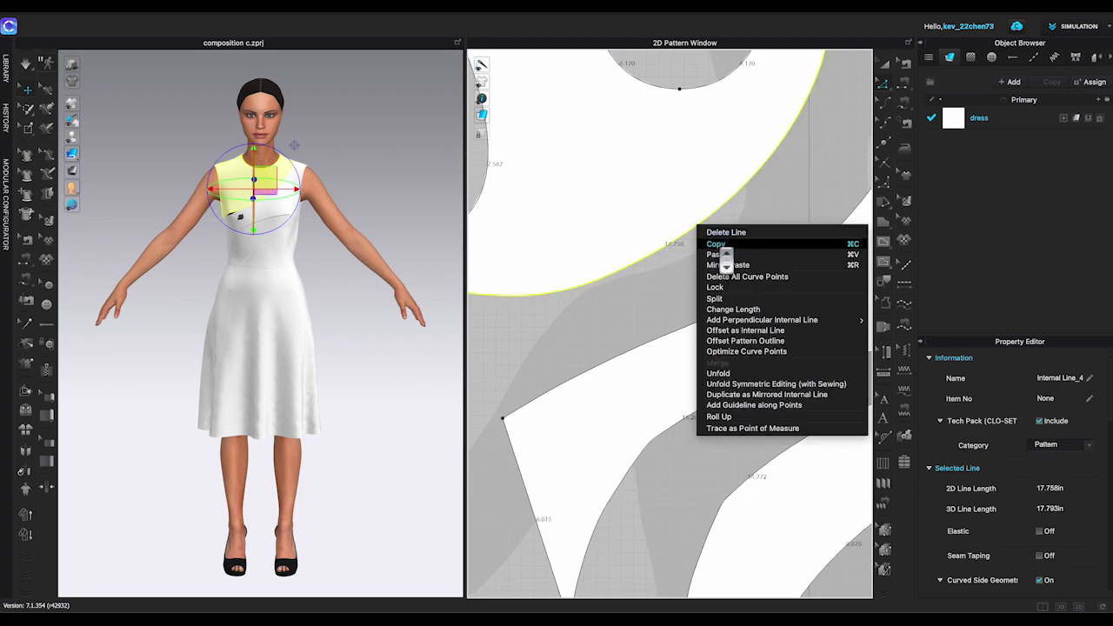
{"action": "left_click", "coordinate": [704, 309]}
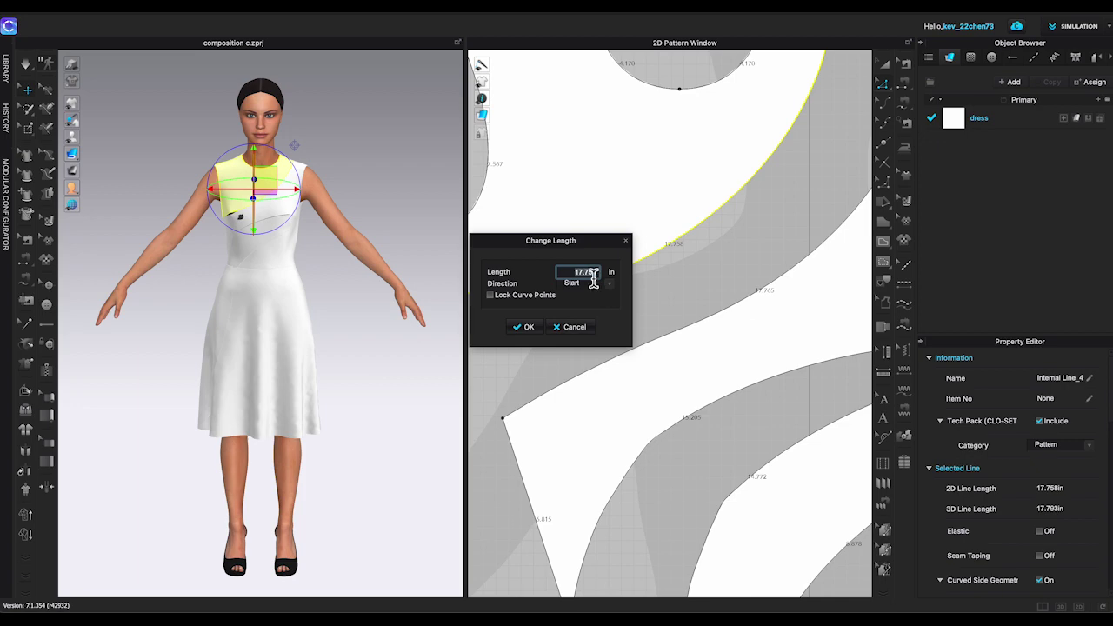
{"action": "key", "text": "Right"}
{"action": "key", "text": "BackSpace"}
{"action": "key", "text": "BackSpace"}
{"action": "type", "text": "6"}
{"action": "key", "text": "Return"}
Step: Set the middle band's matching upper seam to a length of 17.76 in
{"action": "scroll", "coordinate": [749, 290], "scroll_direction": "up", "scroll_amount": 1}
{"action": "right_click", "coordinate": [754, 293]}
{"action": "left_click", "coordinate": [789, 377]}
{"action": "key", "text": "Right"}
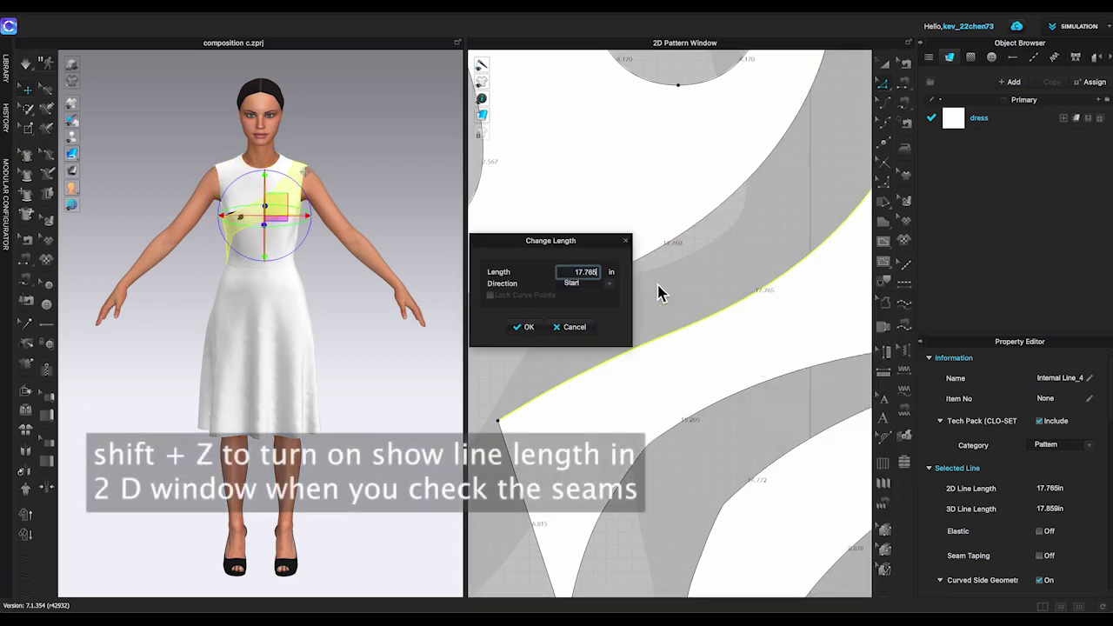
{"action": "key", "text": "BackSpace"}
{"action": "key", "text": "Return"}
Step: Clear the surplus corner points beside the merged dart on the upper and lower edges of the lower curved band
{"action": "left_click", "coordinate": [628, 305]}
{"action": "scroll", "coordinate": [681, 355], "scroll_direction": "down", "scroll_amount": 5}
{"action": "scroll", "coordinate": [731, 373], "scroll_direction": "down", "scroll_amount": 2}
{"action": "right_click", "coordinate": [706, 296]}
{"action": "left_click", "coordinate": [738, 376]}
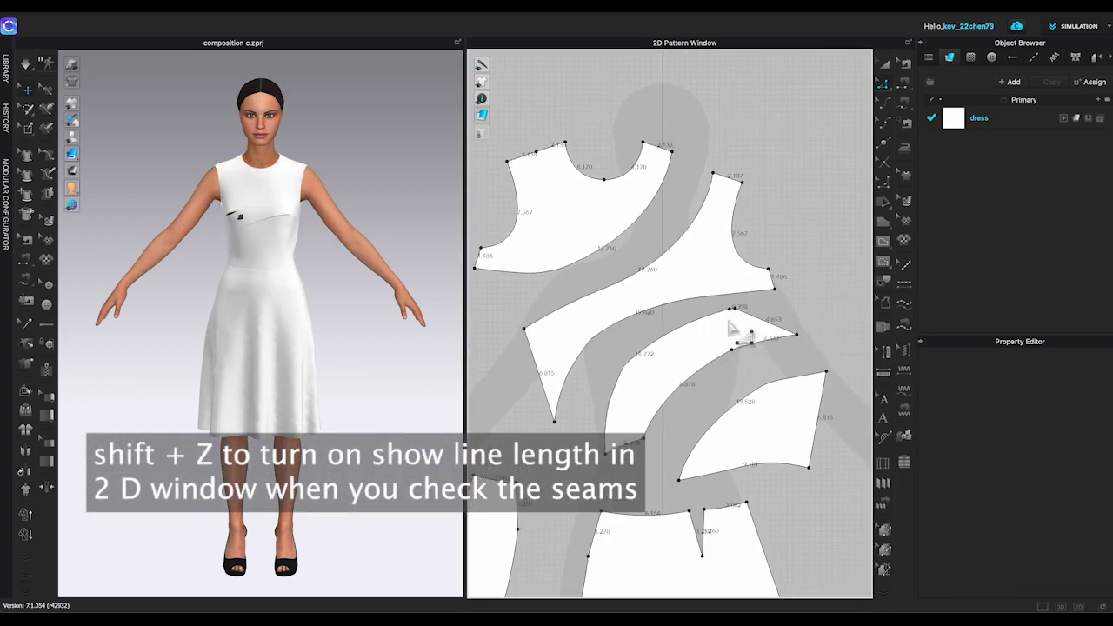
{"action": "right_click", "coordinate": [735, 345]}
{"action": "left_click", "coordinate": [756, 363]}
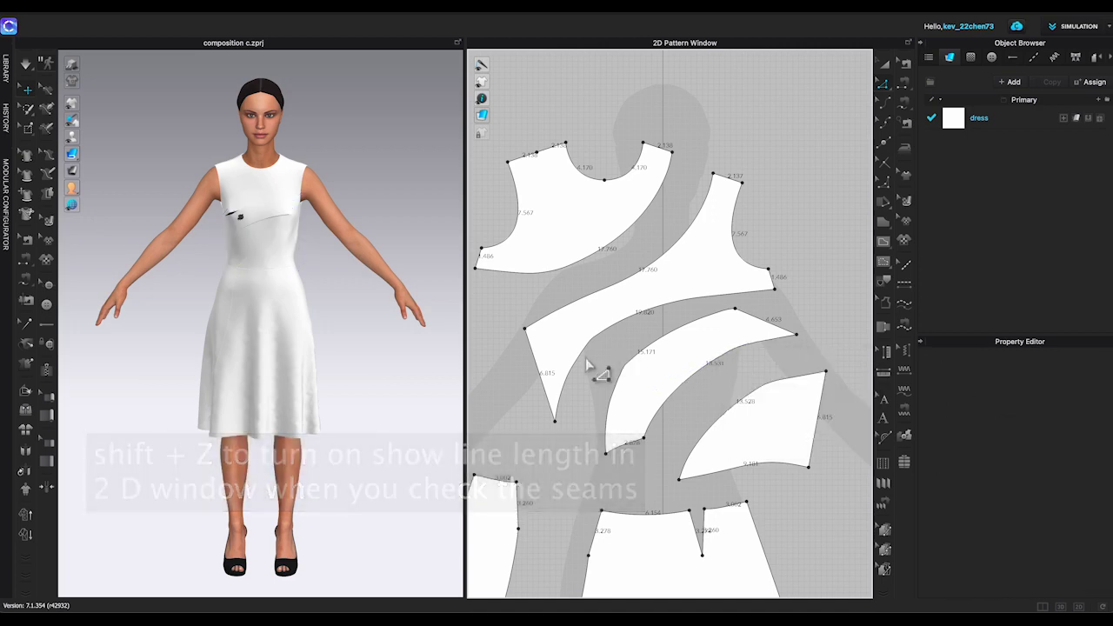
Step: Shift the lower curved band's upper corner point outward and nudge the middle band's bottom tip slightly inward
{"action": "scroll", "coordinate": [586, 365], "scroll_direction": "up", "scroll_amount": 2}
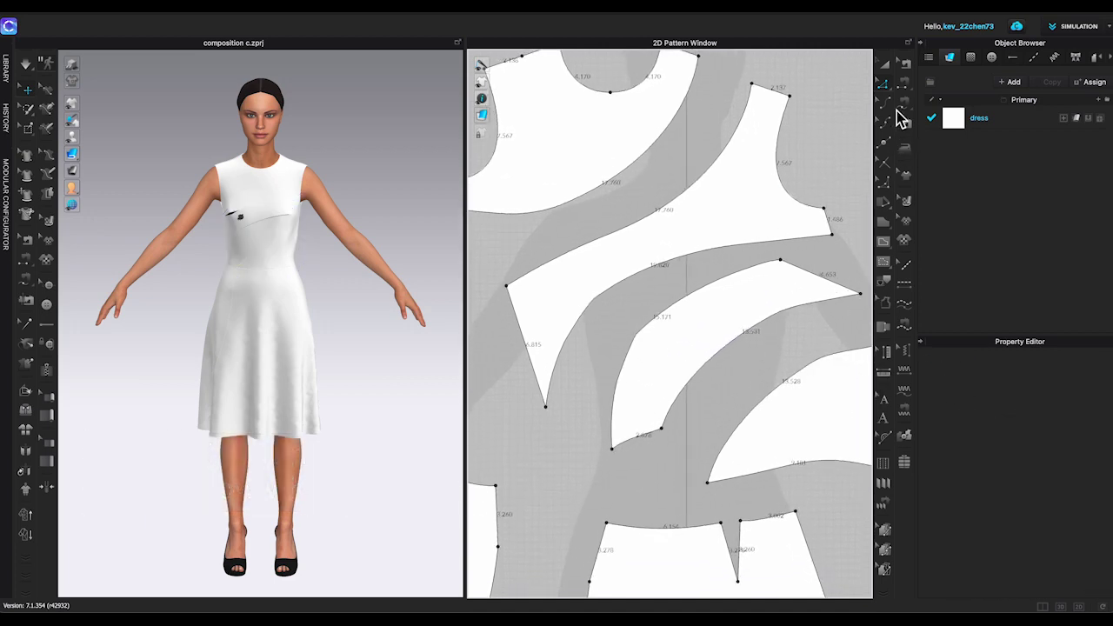
{"action": "left_click_drag", "start_coordinate": [781, 262], "coordinate": [791, 259]}
{"action": "left_click_drag", "start_coordinate": [546, 407], "coordinate": [552, 402]}
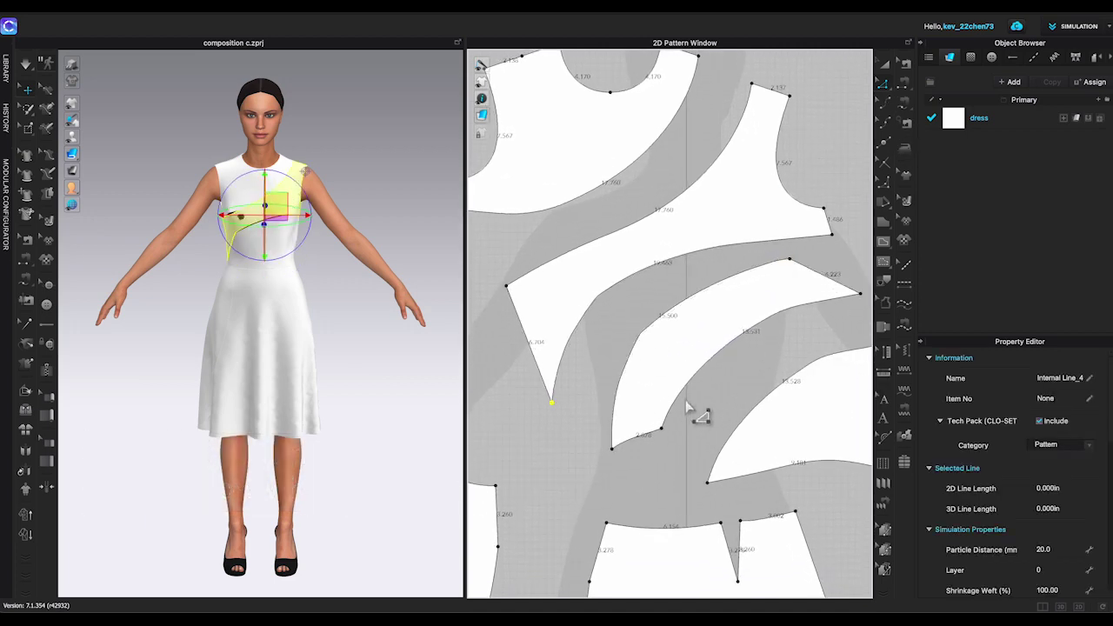
Step: Smooth the middle band's lower edge with Smooth Curve and convert the leftover point near its bottom tip to a curve point
{"action": "left_click", "coordinate": [790, 238]}
{"action": "left_click", "coordinate": [564, 357]}
{"action": "scroll", "coordinate": [569, 355], "scroll_direction": "down", "scroll_amount": 1}
{"action": "scroll", "coordinate": [669, 308], "scroll_direction": "down", "scroll_amount": 1}
{"action": "left_click_drag", "start_coordinate": [667, 306], "coordinate": [661, 290]}
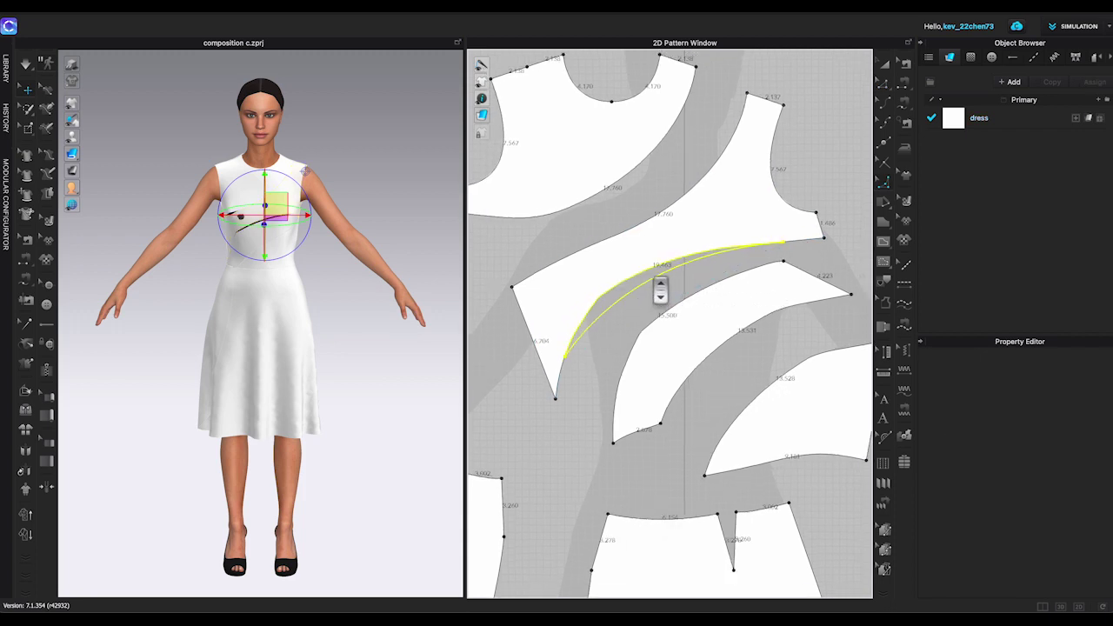
{"action": "right_click", "coordinate": [567, 357]}
{"action": "left_click", "coordinate": [634, 447]}
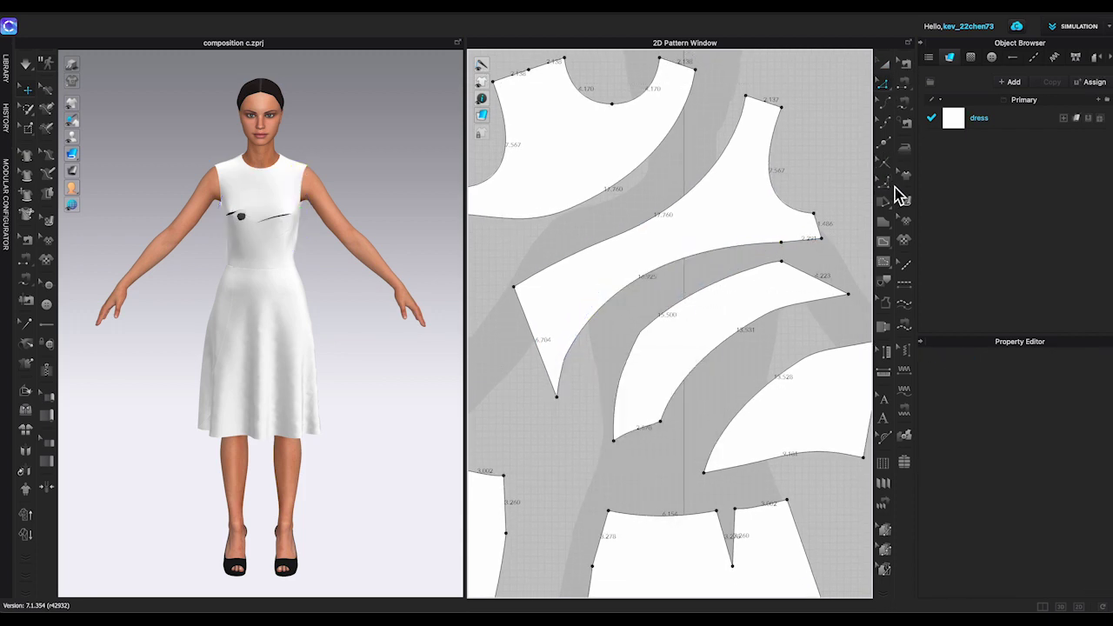
Step: Smooth the lower curved band's upper edge with Smooth Curve and convert its two leftover end points to curve points
{"action": "left_click", "coordinate": [750, 273]}
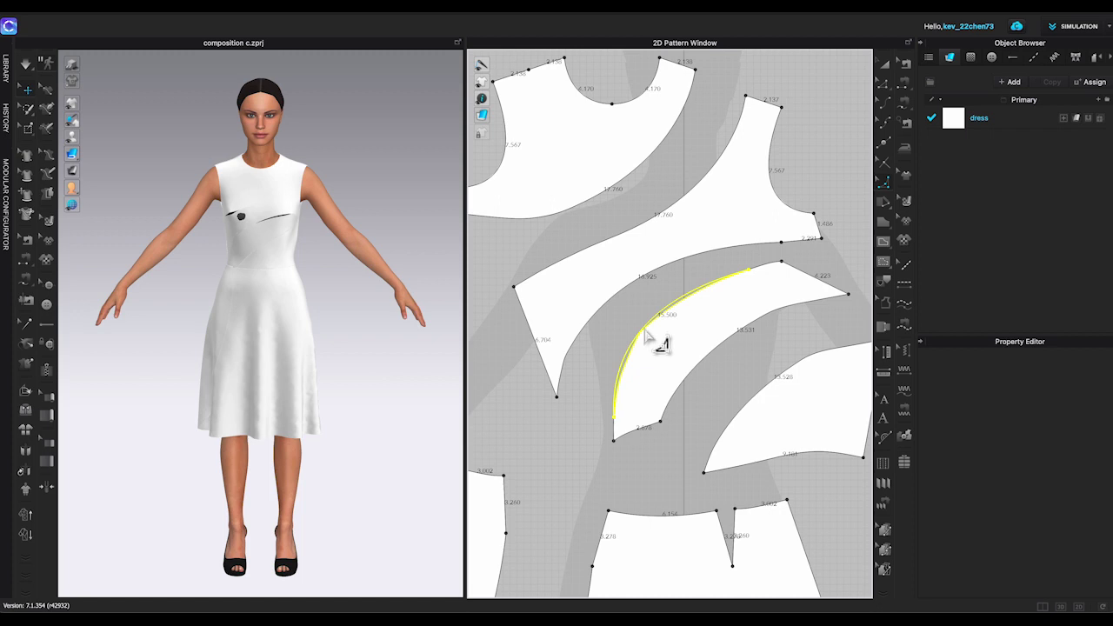
{"action": "left_click", "coordinate": [644, 329]}
{"action": "key", "text": "z"}
{"action": "right_click", "coordinate": [749, 269]}
{"action": "left_click", "coordinate": [789, 352]}
{"action": "right_click", "coordinate": [614, 417]}
{"action": "left_click", "coordinate": [648, 500]}
Step: Undo the recent smoothing and point edits on the curved bodice bands
{"action": "scroll", "coordinate": [646, 327], "scroll_direction": "up", "scroll_amount": 4}
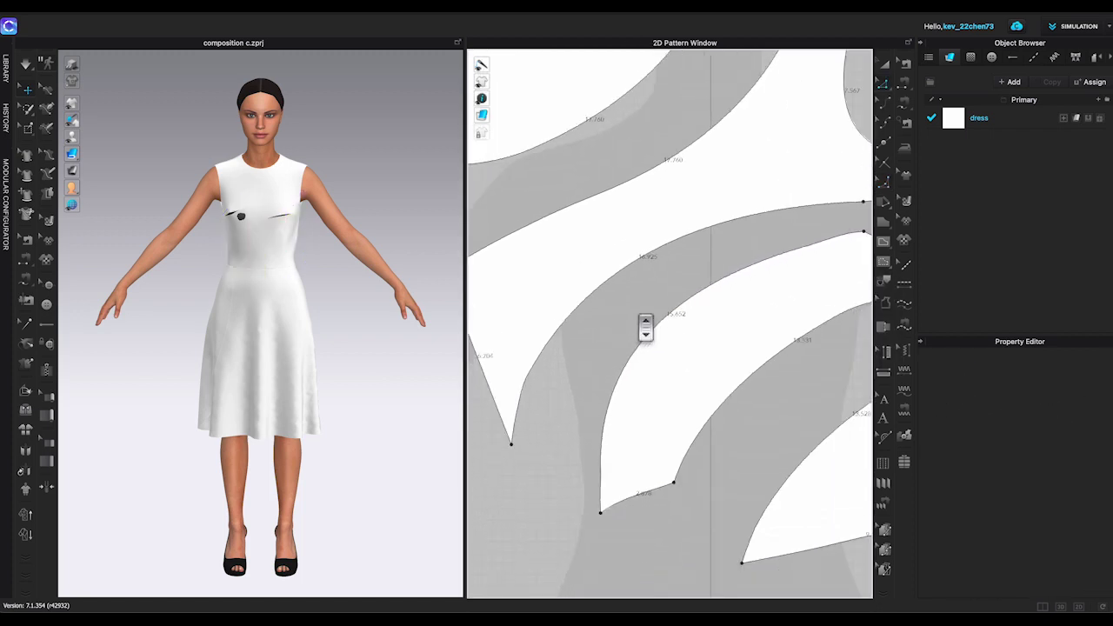
{"action": "scroll", "coordinate": [774, 245], "scroll_direction": "down", "scroll_amount": 5}
{"action": "middle_click_drag", "start_coordinate": [768, 241], "coordinate": [730, 249]}
{"action": "right_click_drag", "start_coordinate": [410, 280], "coordinate": [396, 280]}
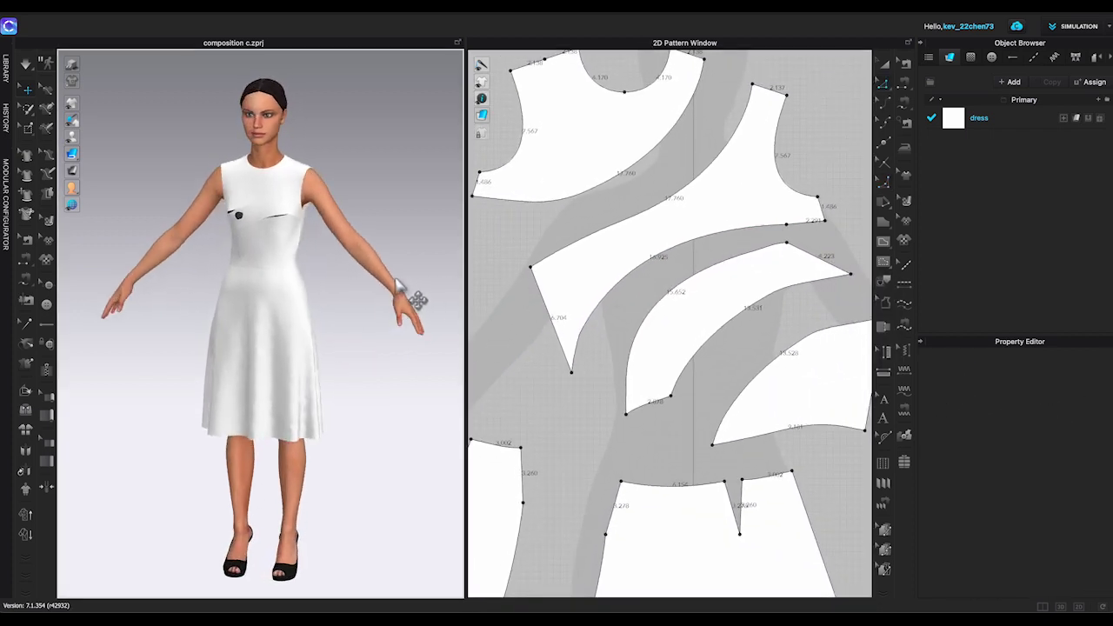
{"action": "key", "text": "super+z"}
{"action": "key", "text": "super+z"}
{"action": "key", "text": "super+z"}
{"action": "key", "text": "super+z"}
{"action": "key", "text": "super+z"}
{"action": "key", "text": "super+z"}
{"action": "key", "text": "super+z"}
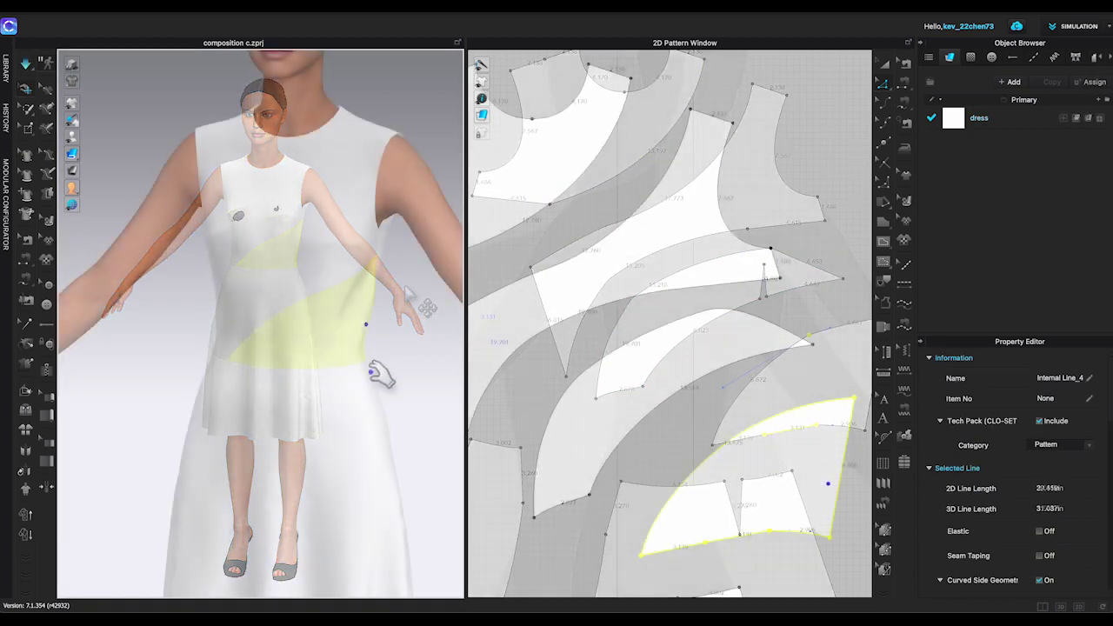
Step: Tug the garment at the side of the waist while the simulation runs and stop the simulation
{"action": "left_click_drag", "start_coordinate": [389, 383], "coordinate": [376, 373]}
{"action": "key", "text": "space"}
{"action": "left_click", "coordinate": [429, 375]}
Step: Examine the drape of the dress in 3D and the bodice and skirt pattern pieces in 2D
{"action": "scroll", "coordinate": [428, 376], "scroll_direction": "down", "scroll_amount": 2}
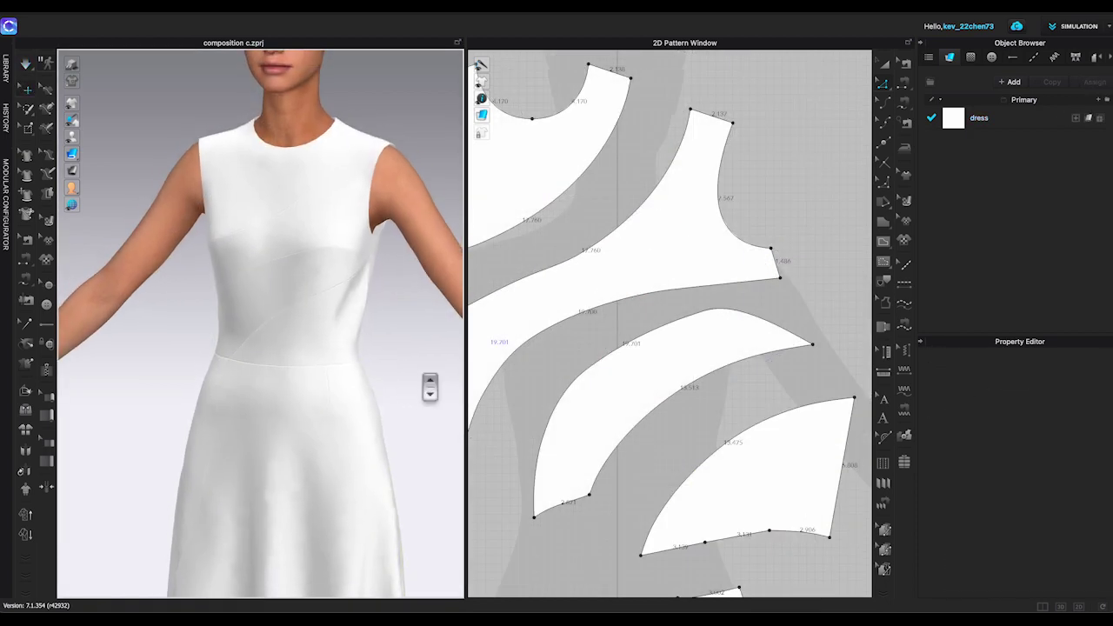
{"action": "right_click_drag", "start_coordinate": [403, 383], "coordinate": [447, 385]}
{"action": "scroll", "coordinate": [745, 287], "scroll_direction": "down", "scroll_amount": 5}
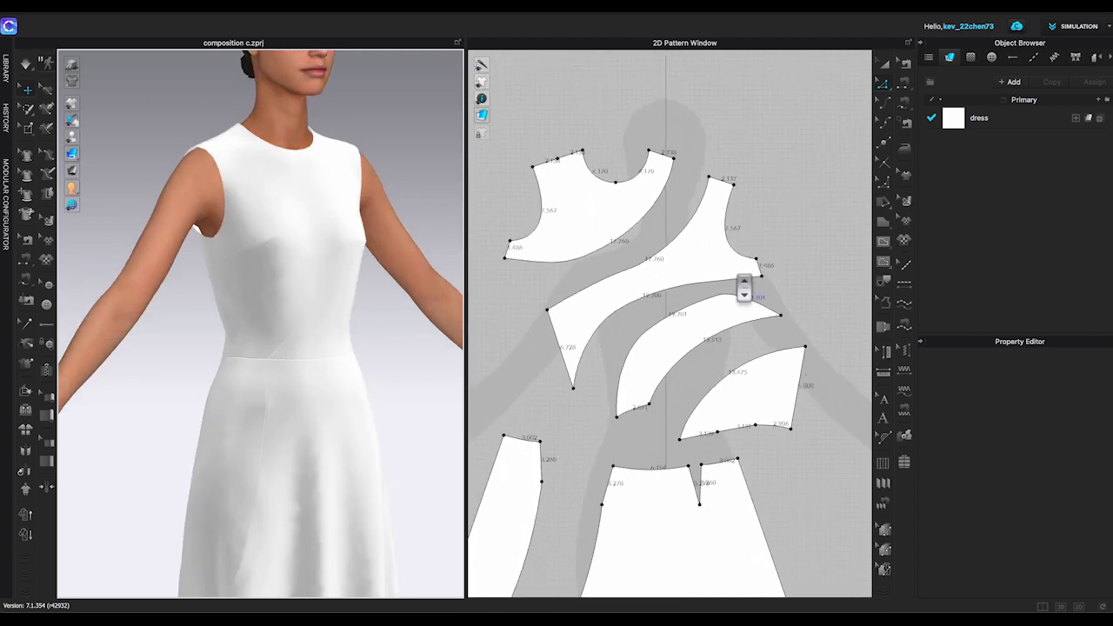
{"action": "scroll", "coordinate": [744, 287], "scroll_direction": "down", "scroll_amount": 2}
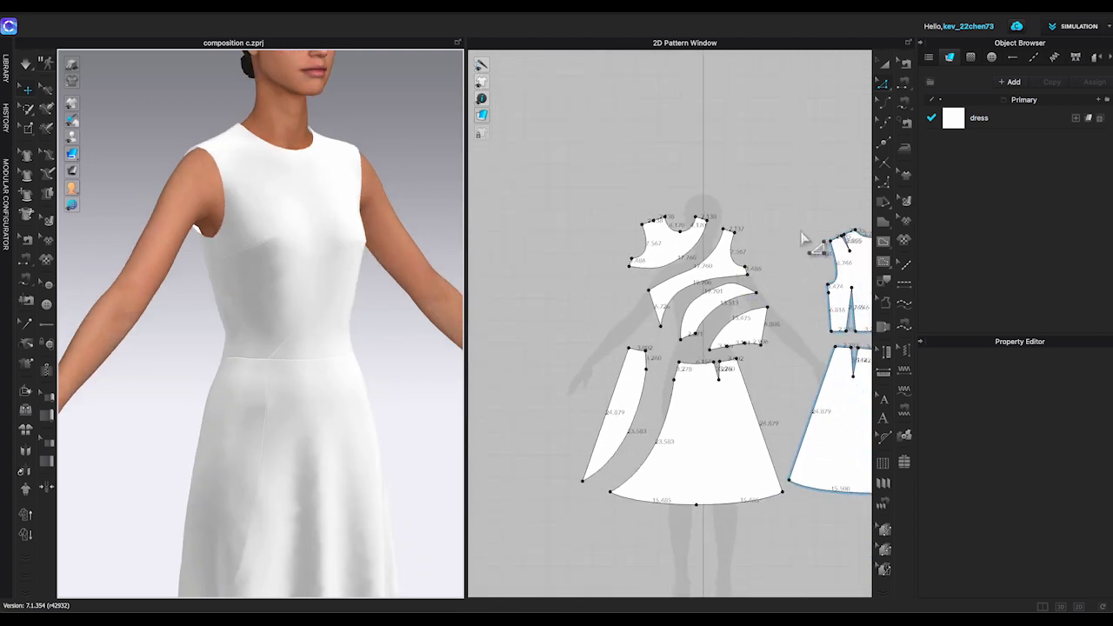
{"action": "middle_click_drag", "start_coordinate": [805, 236], "coordinate": [705, 231]}
{"action": "scroll", "coordinate": [703, 358], "scroll_direction": "up", "scroll_amount": 3}
{"action": "right_click_drag", "start_coordinate": [711, 370], "coordinate": [795, 342]}
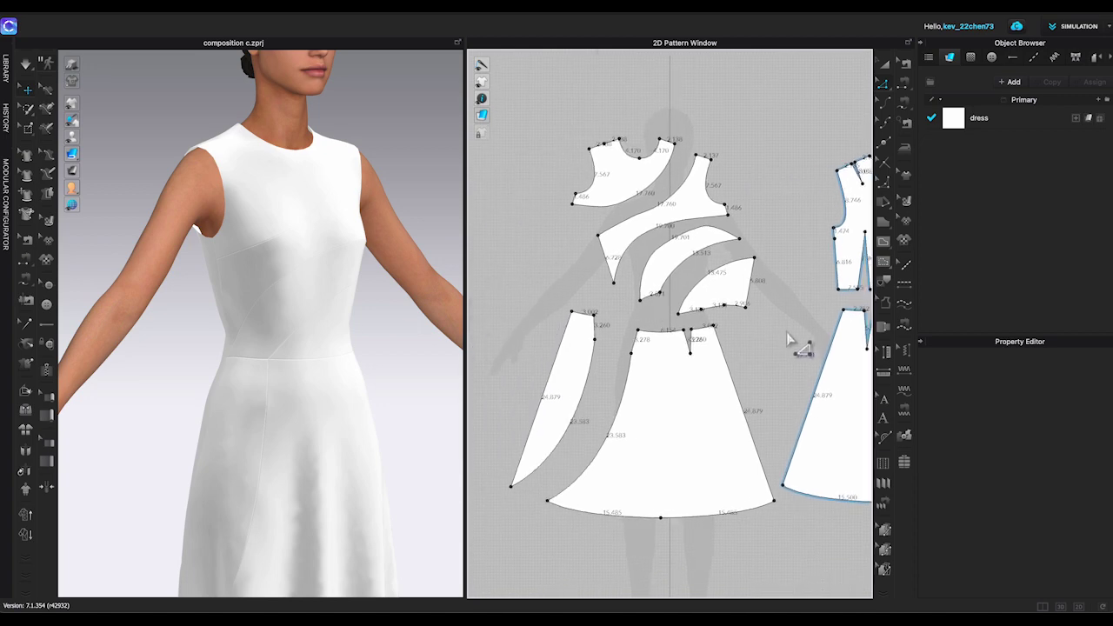
{"action": "scroll", "coordinate": [597, 374], "scroll_direction": "up", "scroll_amount": 3}
{"action": "scroll", "coordinate": [600, 352], "scroll_direction": "up", "scroll_amount": 2}
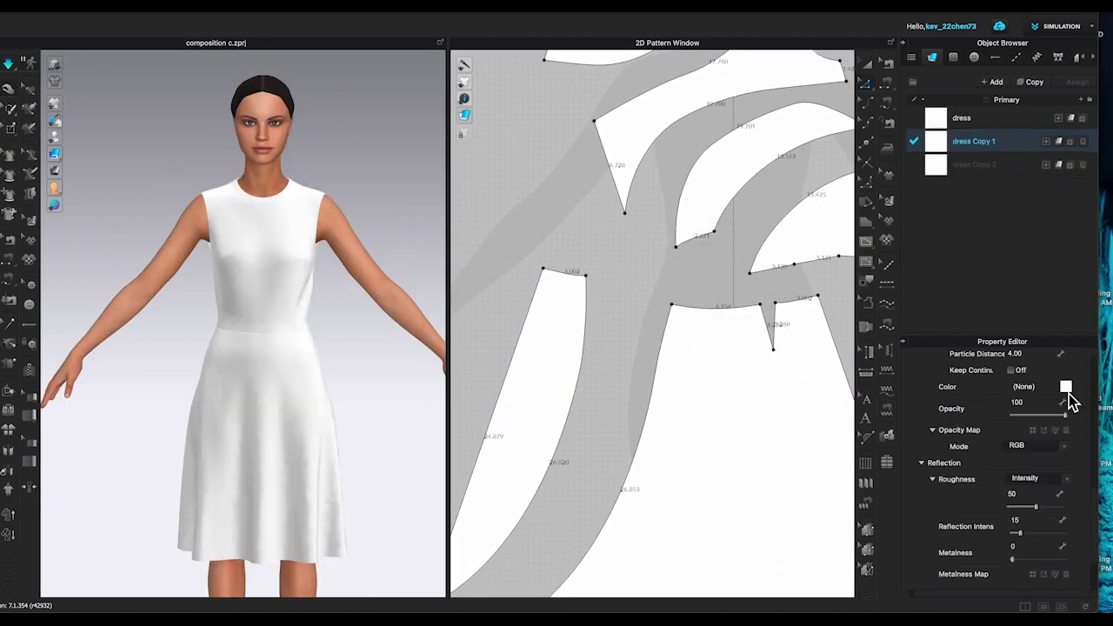
Step: Set the colour of the dress Copy 1 fabric to a medium pink from the YKK Global Colors palette
{"action": "left_click", "coordinate": [1067, 388]}
{"action": "left_click", "coordinate": [725, 219]}
{"action": "key", "text": "Return"}
Step: Set the colour of the dress Copy 2 fabric to a deep magenta pink
{"action": "left_click", "coordinate": [981, 169]}
{"action": "left_click", "coordinate": [1067, 388]}
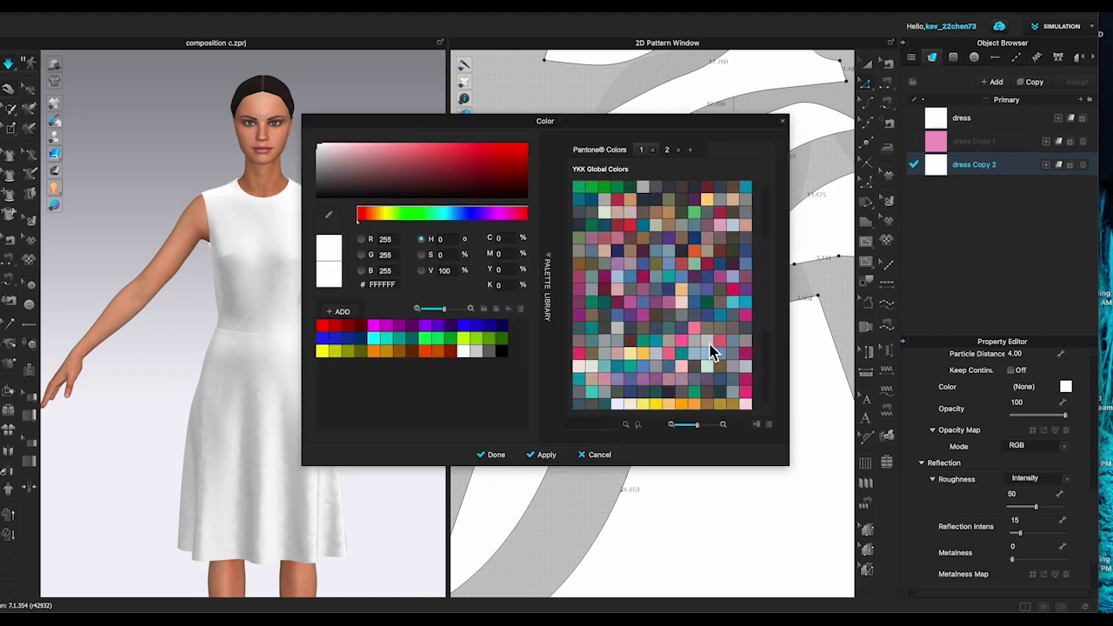
{"action": "left_click", "coordinate": [745, 379]}
{"action": "left_click", "coordinate": [436, 158]}
{"action": "left_click", "coordinate": [496, 454]}
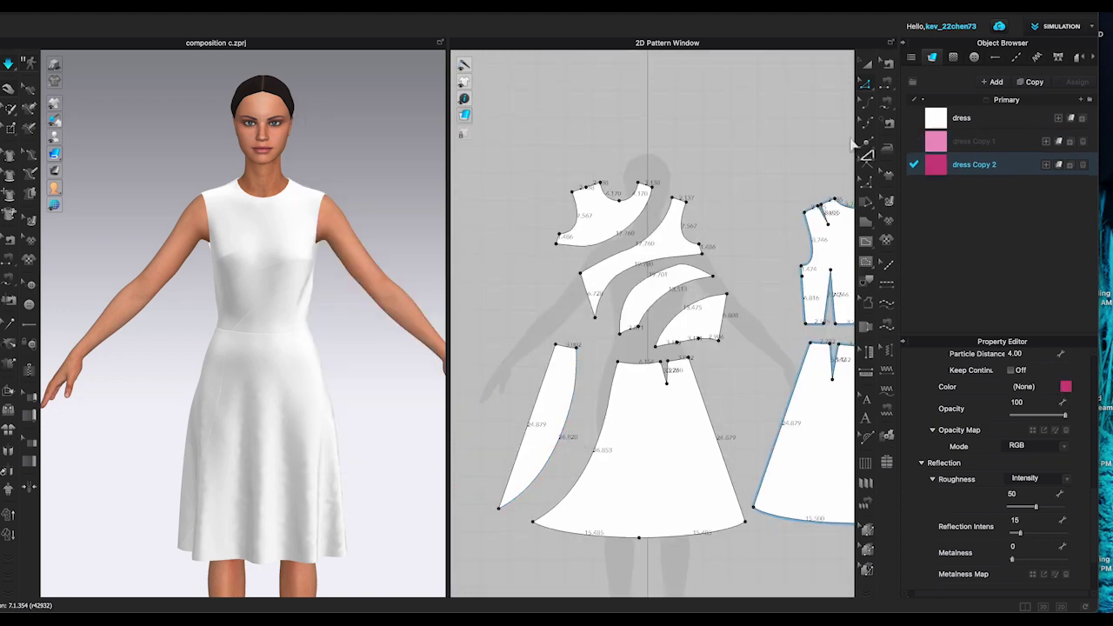
Step: Set the colour of the original dress fabric to a pale pink
{"action": "left_click", "coordinate": [961, 117]}
{"action": "left_click", "coordinate": [1067, 388]}
{"action": "left_click", "coordinate": [720, 225]}
{"action": "left_click", "coordinate": [347, 153]}
{"action": "left_click", "coordinate": [491, 454]}
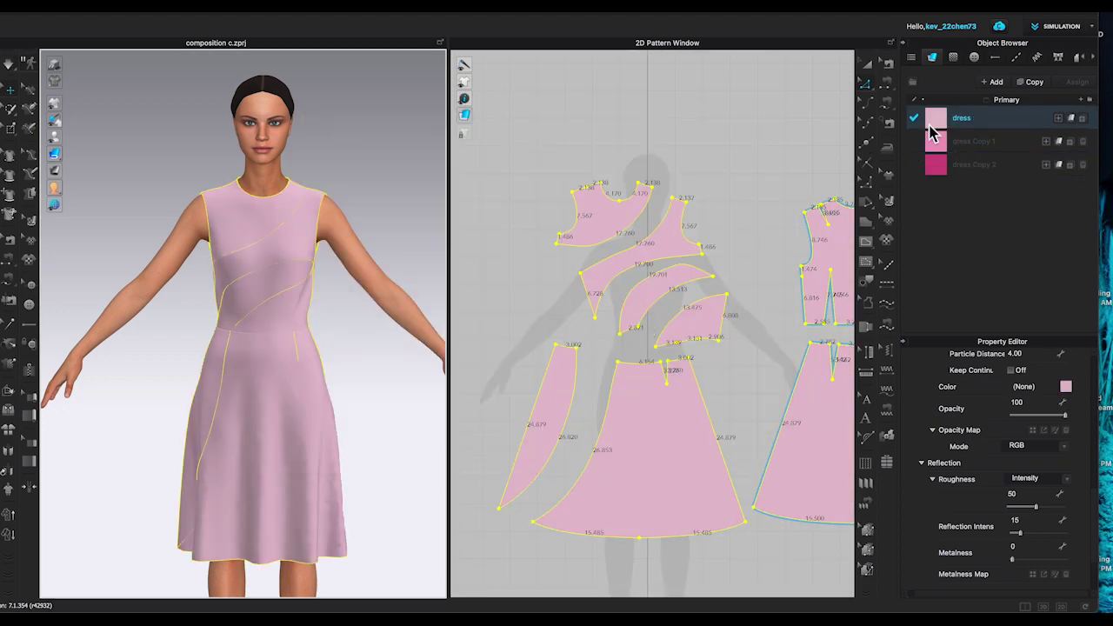
Step: Assign dress Copy 1 to the middle bodice band and dress Copy 2 to the curved band below it and the narrow skirt side panel
{"action": "left_click", "coordinate": [678, 130]}
{"action": "scroll", "coordinate": [678, 130], "scroll_direction": "down", "scroll_amount": 3}
{"action": "middle_click_drag", "start_coordinate": [737, 134], "coordinate": [693, 136]}
{"action": "left_click_drag", "start_coordinate": [943, 141], "coordinate": [622, 219]}
{"action": "left_click_drag", "start_coordinate": [709, 213], "coordinate": [608, 240]}
{"action": "left_click_drag", "start_coordinate": [974, 164], "coordinate": [546, 322]}
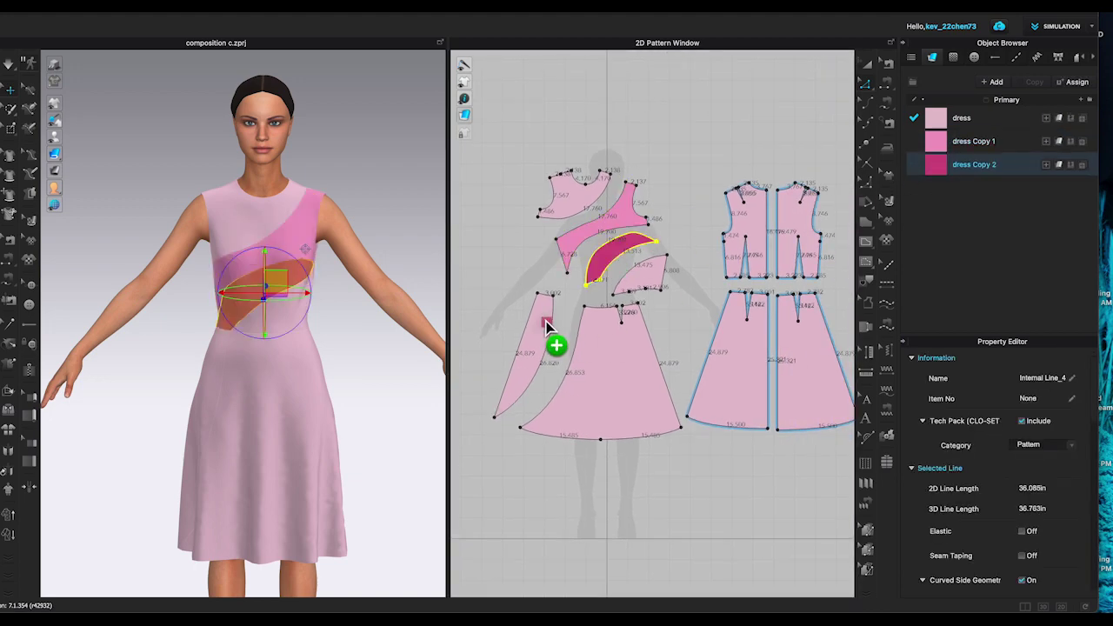
{"action": "left_click", "coordinate": [387, 239]}
{"action": "right_click_drag", "start_coordinate": [380, 239], "coordinate": [404, 208]}
{"action": "scroll", "coordinate": [355, 228], "scroll_direction": "up", "scroll_amount": 2}
Step: Duplicate the dress Copy 2 fabric and set the duplicate's colour to a darker berry shade
{"action": "left_click", "coordinate": [972, 164]}
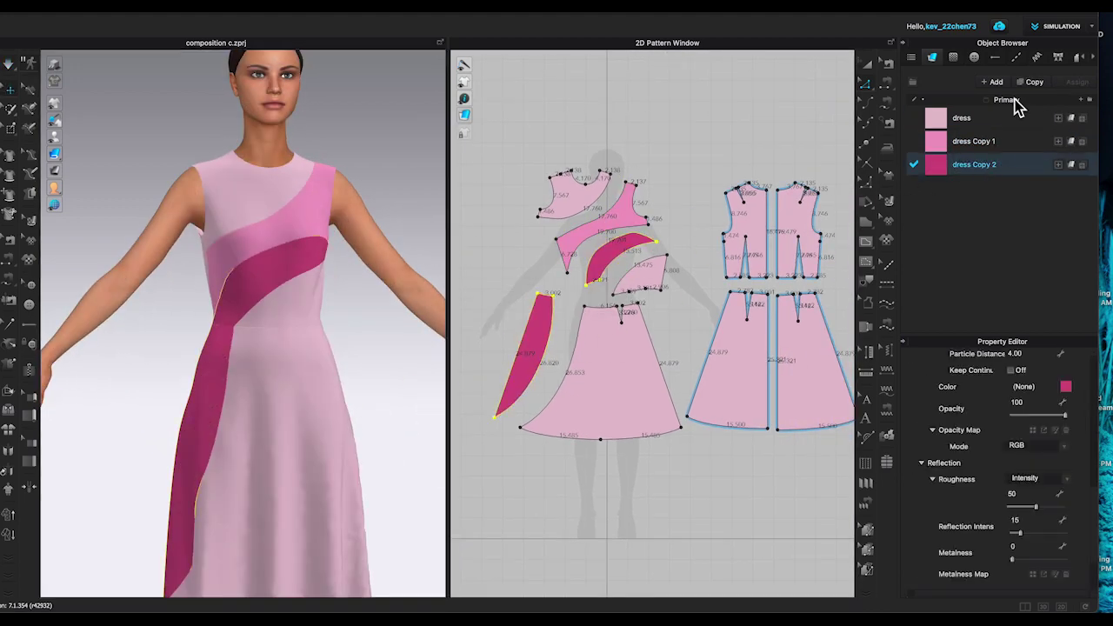
{"action": "left_click", "coordinate": [1031, 82]}
{"action": "left_click", "coordinate": [1064, 388]}
{"action": "left_click", "coordinate": [444, 168]}
{"action": "left_click", "coordinate": [491, 454]}
Step: Assign dress Copy 3 to the lowest front bodice piece, both back skirt panels and the large front skirt panel
{"action": "left_click_drag", "start_coordinate": [965, 187], "coordinate": [650, 271]}
{"action": "left_click_drag", "start_coordinate": [956, 188], "coordinate": [746, 352]}
{"action": "left_click_drag", "start_coordinate": [965, 188], "coordinate": [804, 356]}
{"action": "left_click_drag", "start_coordinate": [965, 187], "coordinate": [663, 346]}
{"action": "left_click", "coordinate": [393, 338]}
{"action": "mouse_move", "coordinate": [393, 338]}
{"action": "right_mouse_down"}
{"action": "mouse_move", "coordinate": [326, 329]}
{"action": "mouse_move", "coordinate": [409, 326]}
{"action": "right_mouse_up"}
{"action": "scroll", "coordinate": [325, 329], "scroll_direction": "down", "scroll_amount": 3}
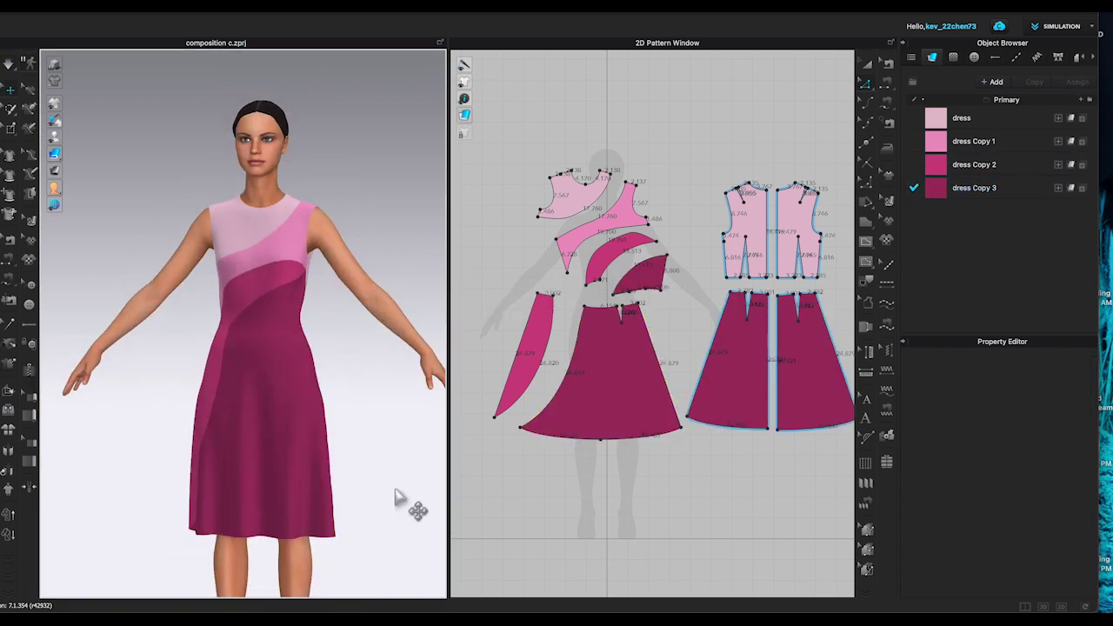